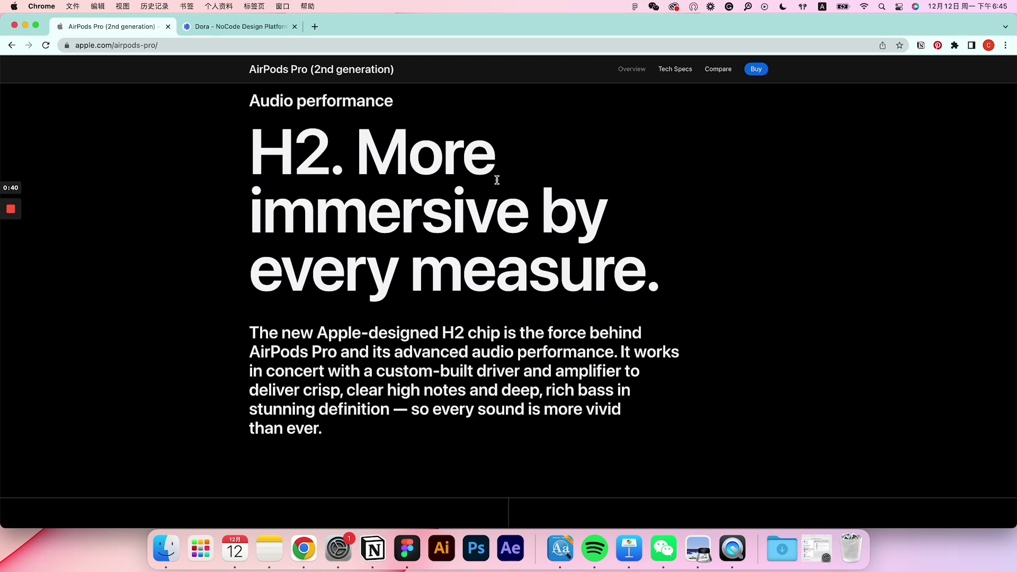
Scroll through Apple's Audio performance section and shrink the browser window.
scroll(689, 387, down, 5)
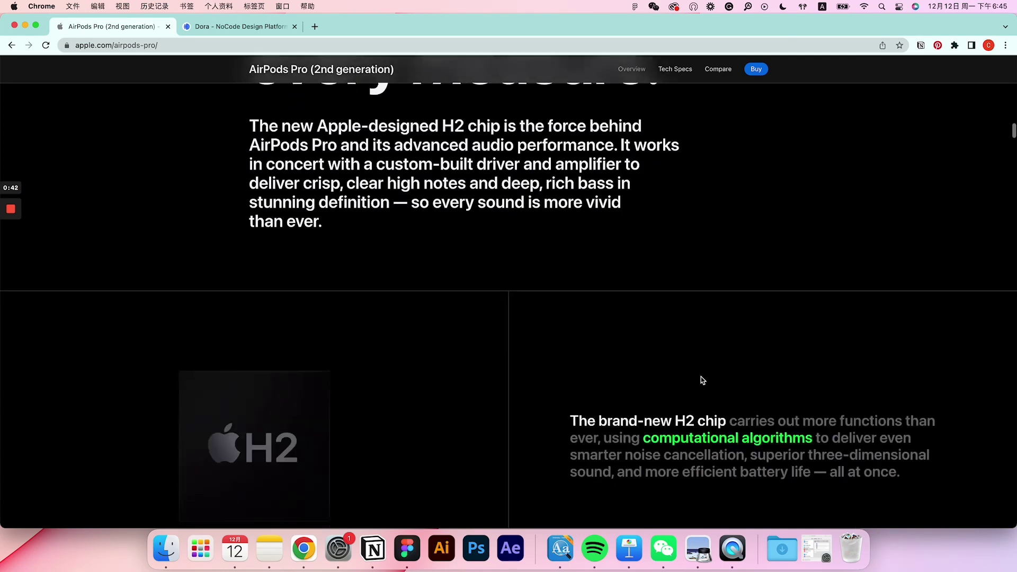
scroll(703, 381, down, 3)
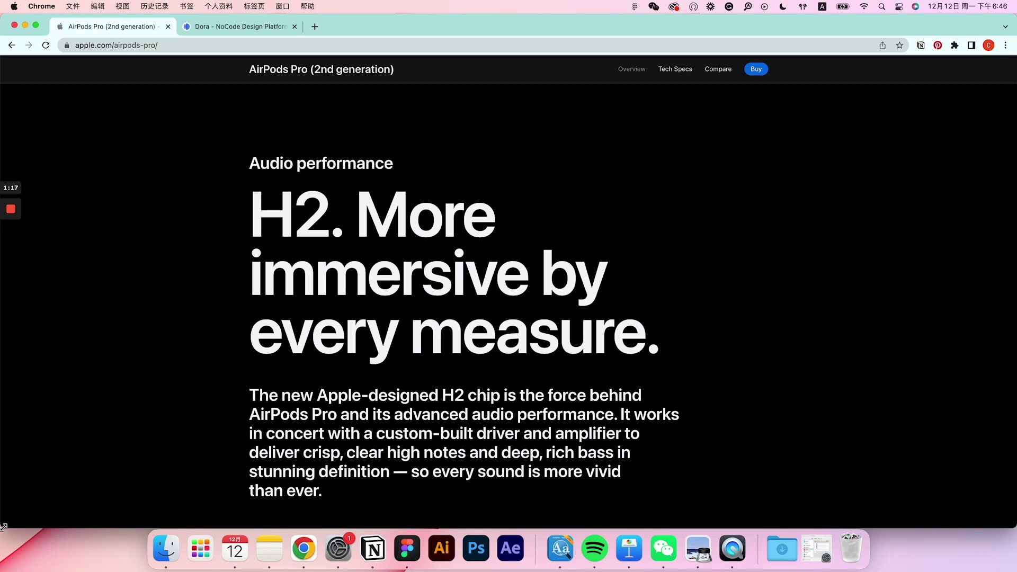
mouse_move(3, 527)
mouse_down()
mouse_move(146, 525)
mouse_move(2, 527)
mouse_up()
Inspect the headline's markup in DevTools, narrow the window from the left, then close the inspector.
right_click(556, 226)
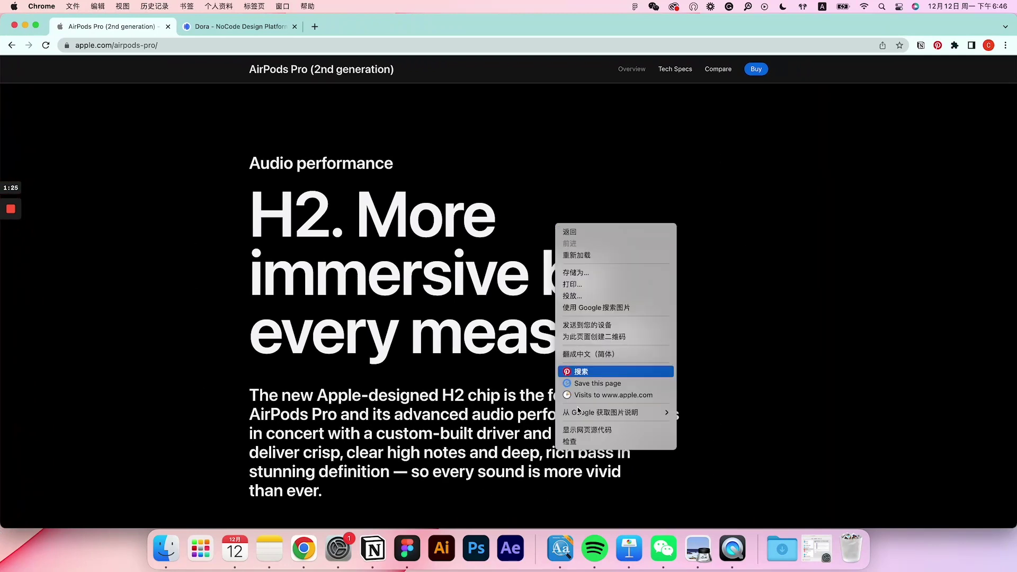
click(581, 443)
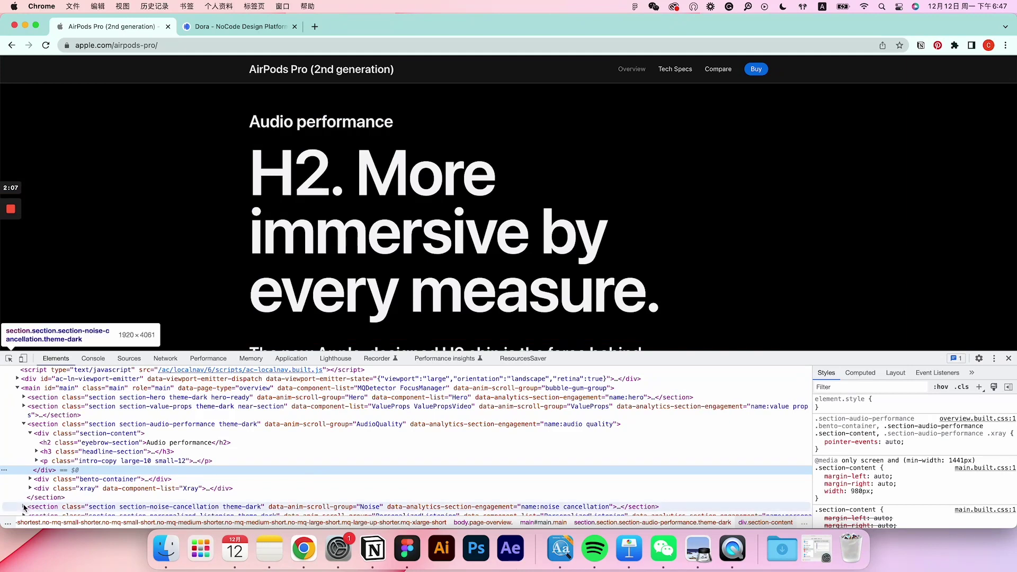
drag(20, 523, 53, 527)
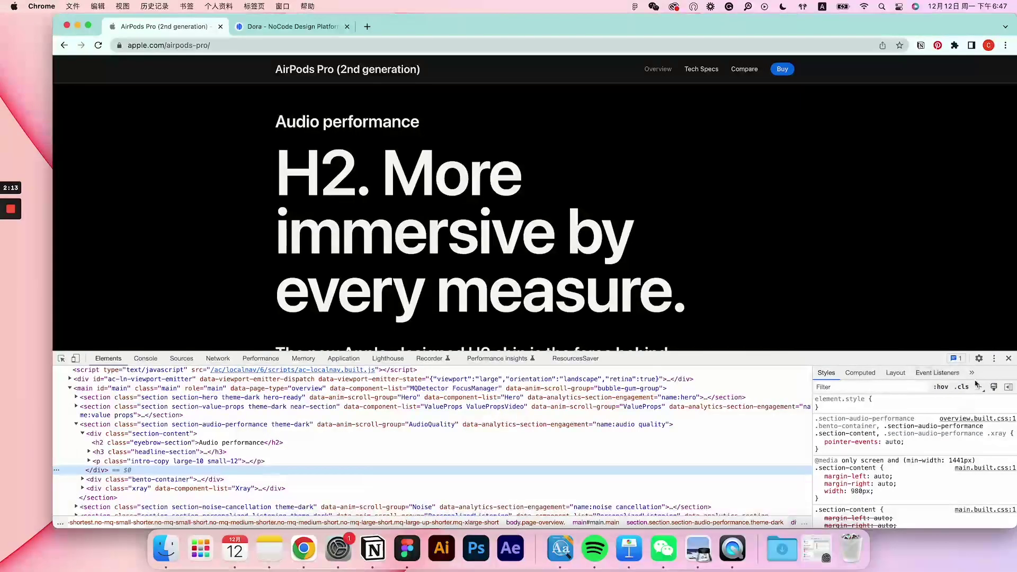
click(1008, 359)
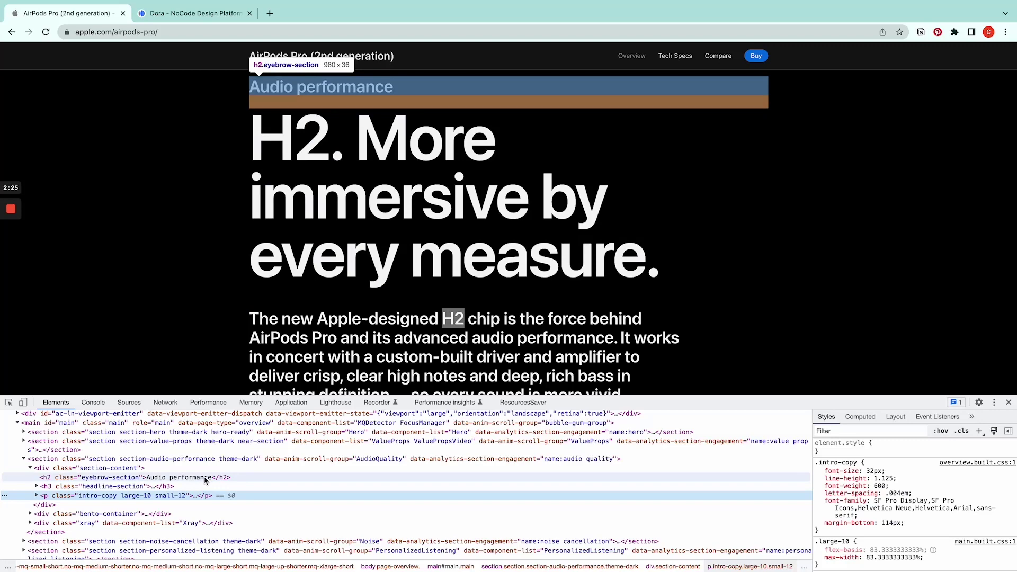
Review the h2.eyebrow-section styles: 32px font, weight 600, 1.125 line-height, 24px bottom margin.
click(206, 478)
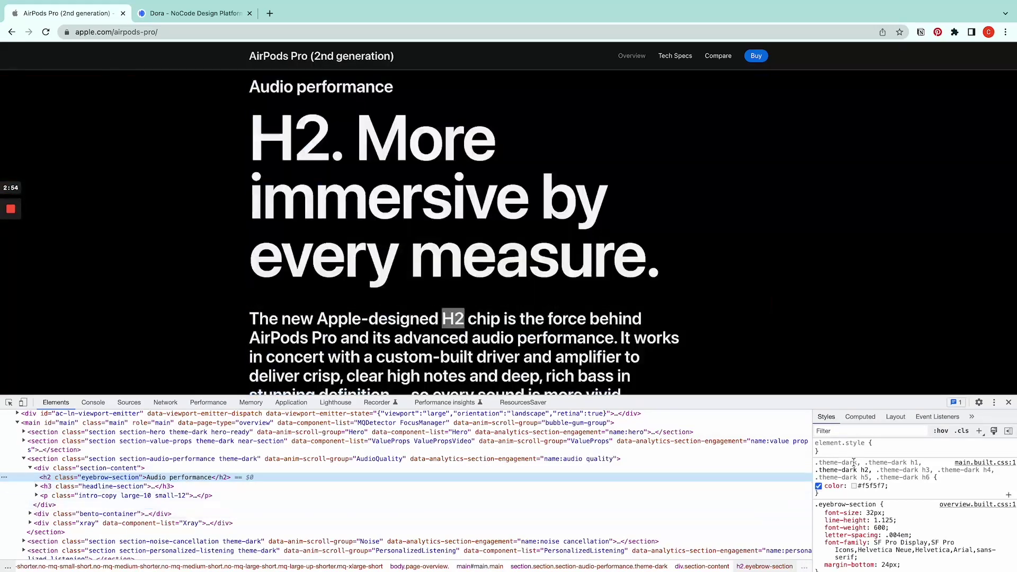
drag(854, 398, 849, 364)
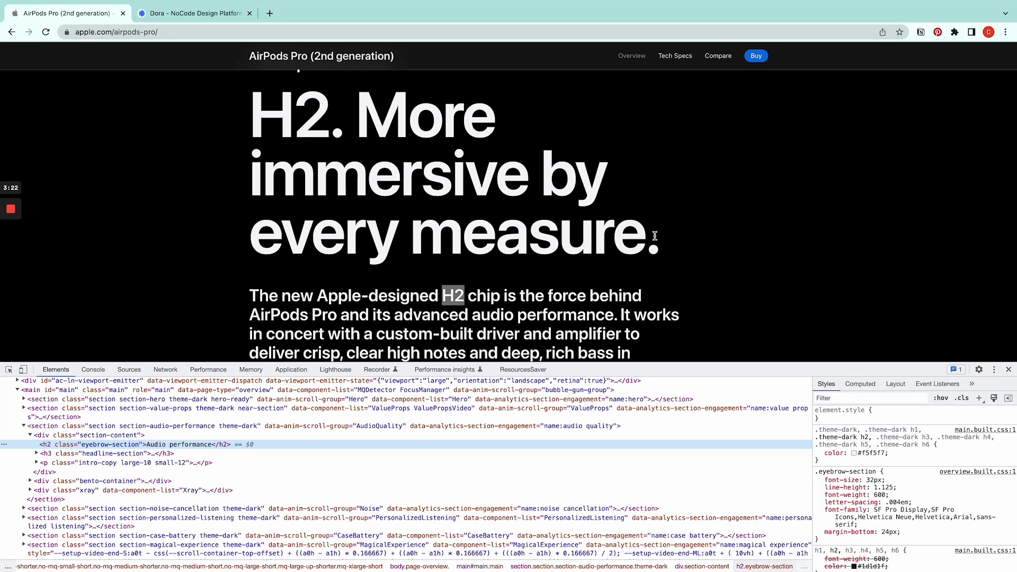
scroll(657, 239, up, 2)
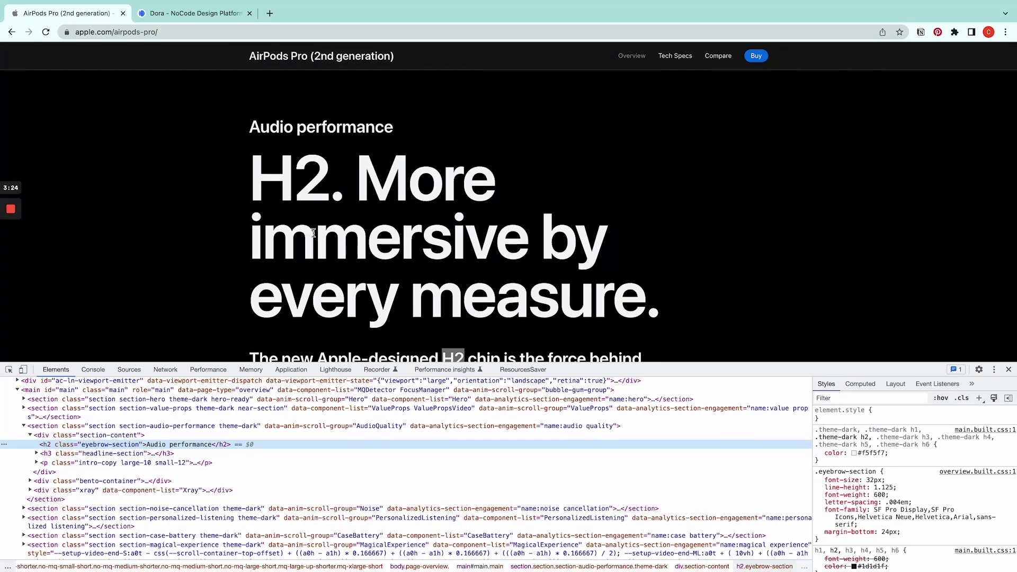
Add 'Audio performance' text in Dora at size 32, line height 36, then select Apple's intro paragraph.
click(194, 13)
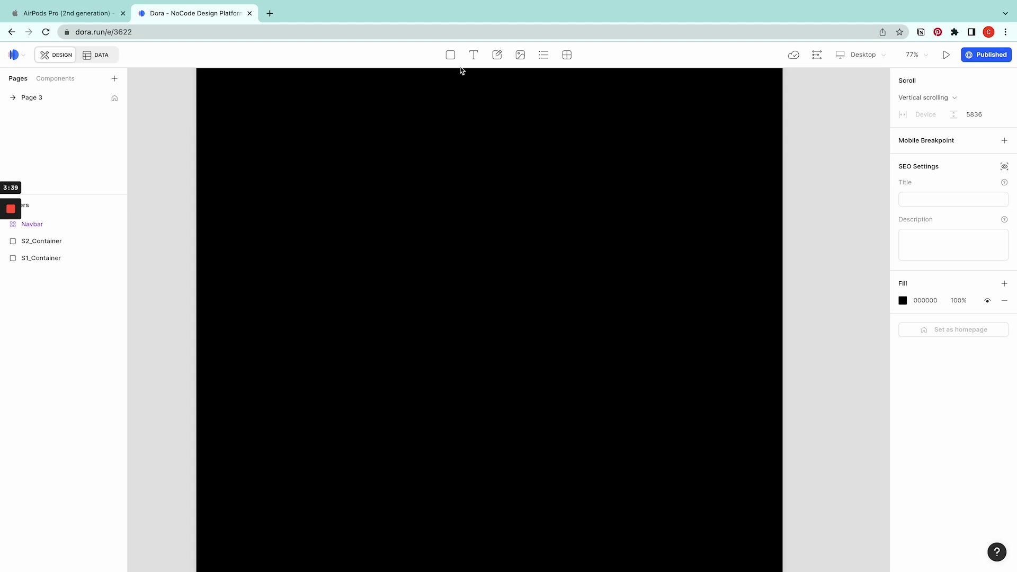
click(474, 55)
click(331, 196)
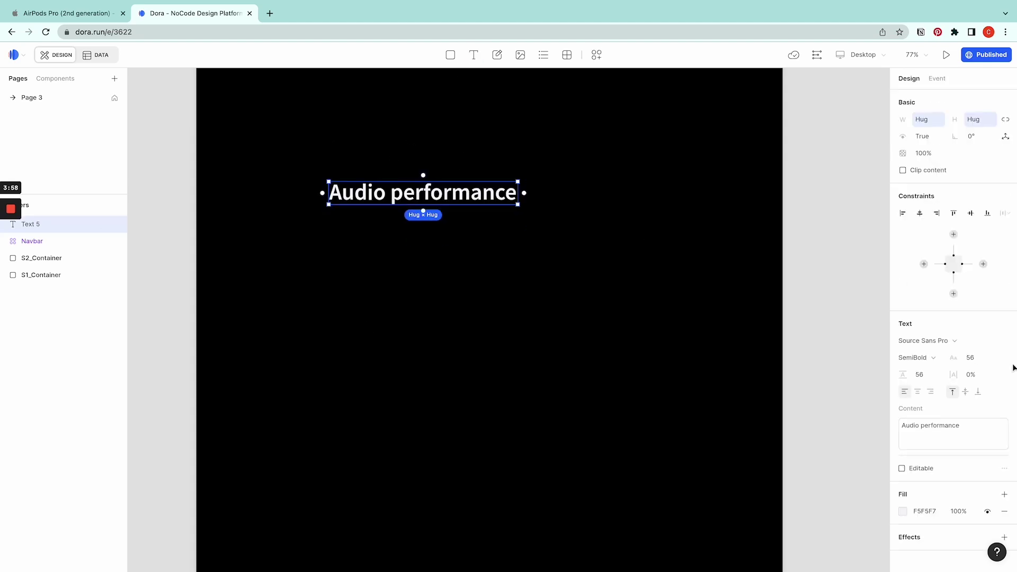
click(997, 358)
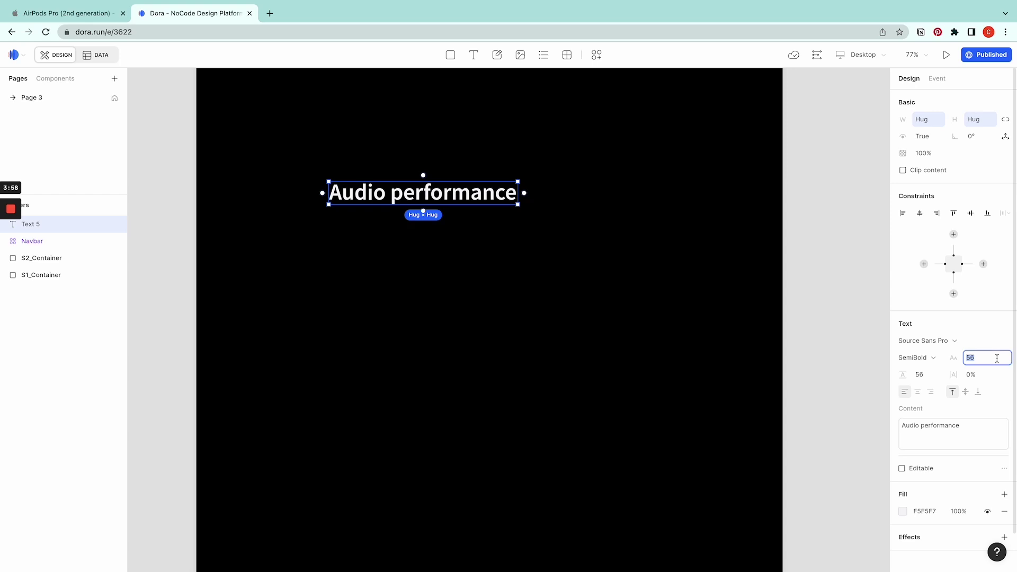
text(32)
key(Return)
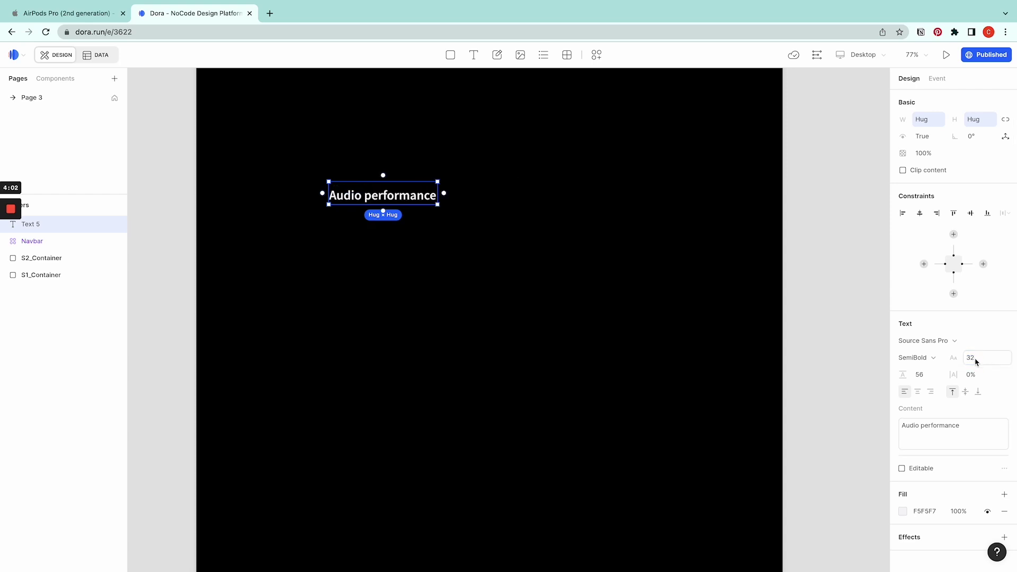
click(929, 376)
text(3)
key(Return)
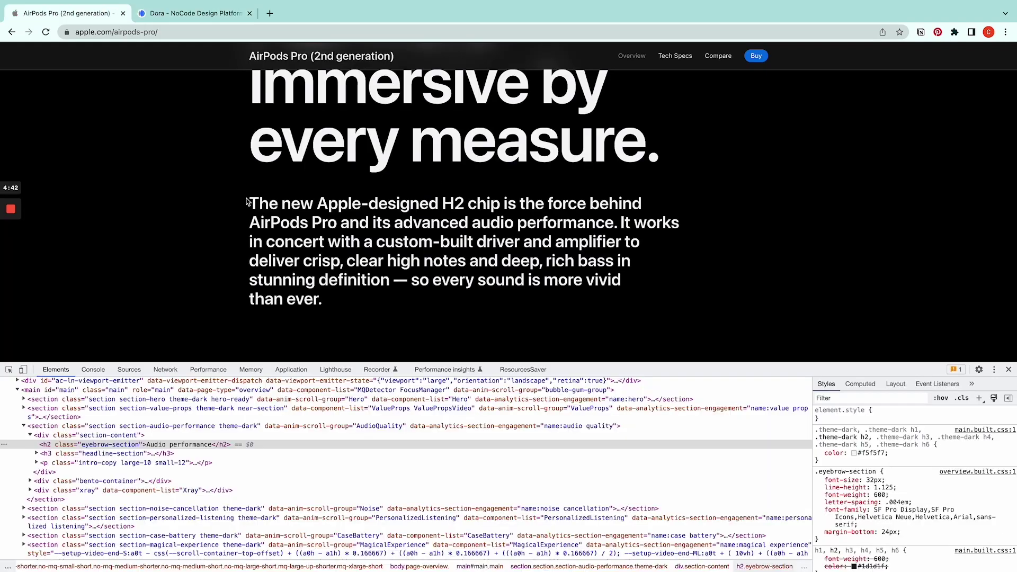
drag(250, 202, 344, 307)
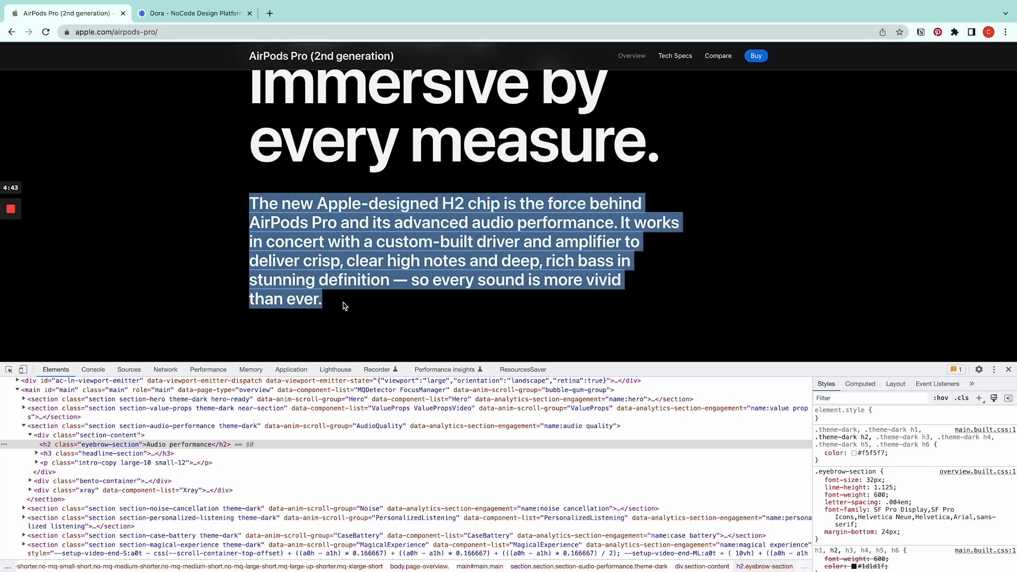
Paste Apple's H2-chip intro paragraph into the duplicated text layer.
click(192, 15)
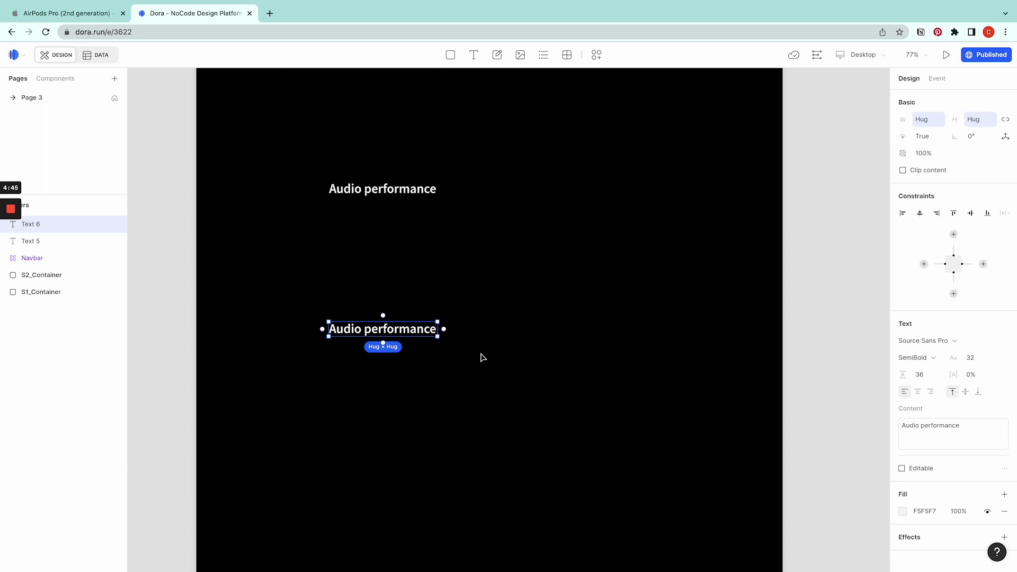
double_click(418, 330)
key(ctrl+v)
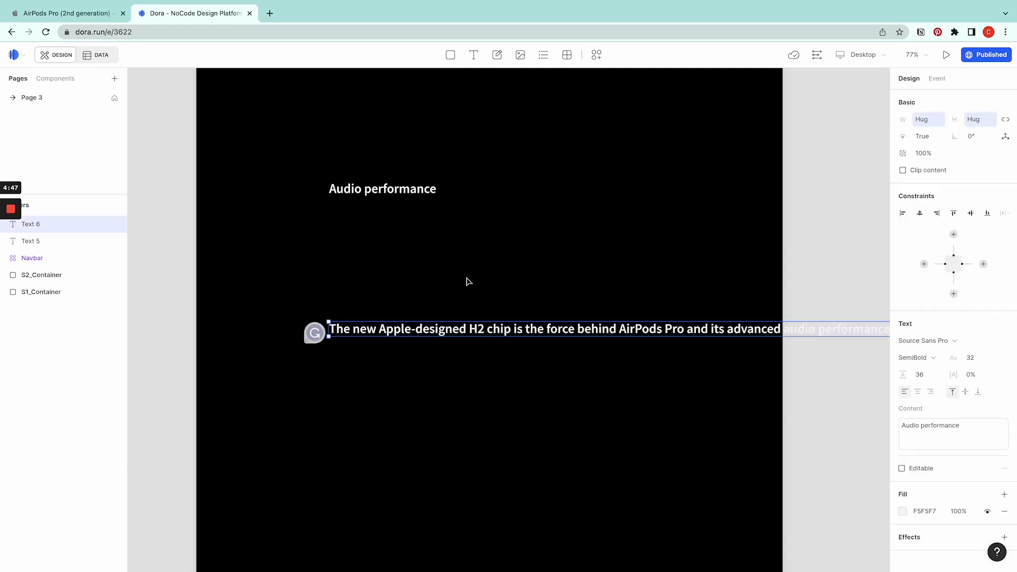
click(466, 282)
scroll(861, 256, down, 3)
click(860, 256)
scroll(860, 257, up, 5)
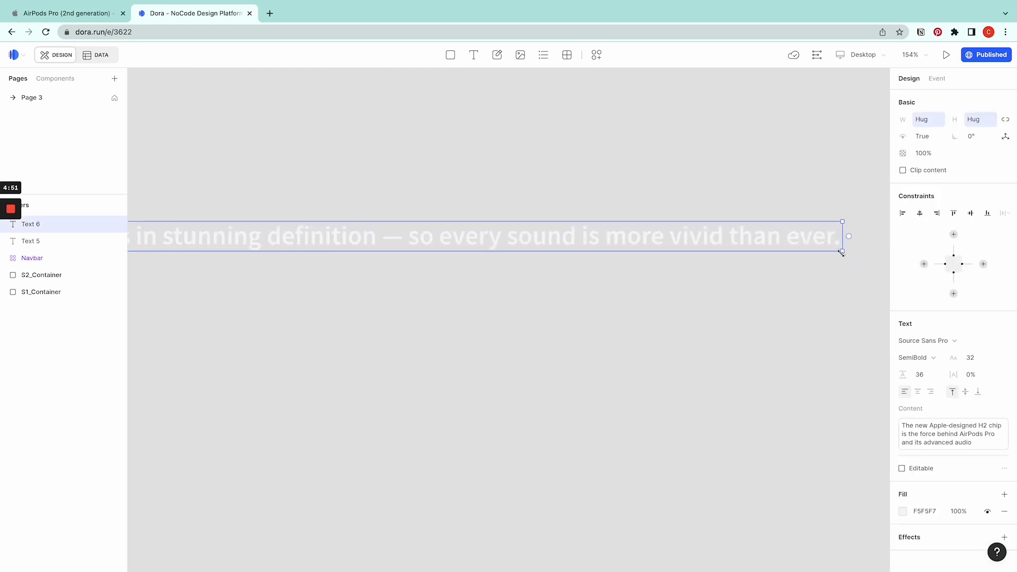
Resize the paragraph's text box to about 771 × 353 so it wraps onto several lines.
drag(840, 252, 450, 396)
drag(747, 412, 324, 373)
scroll(324, 374, down, 6)
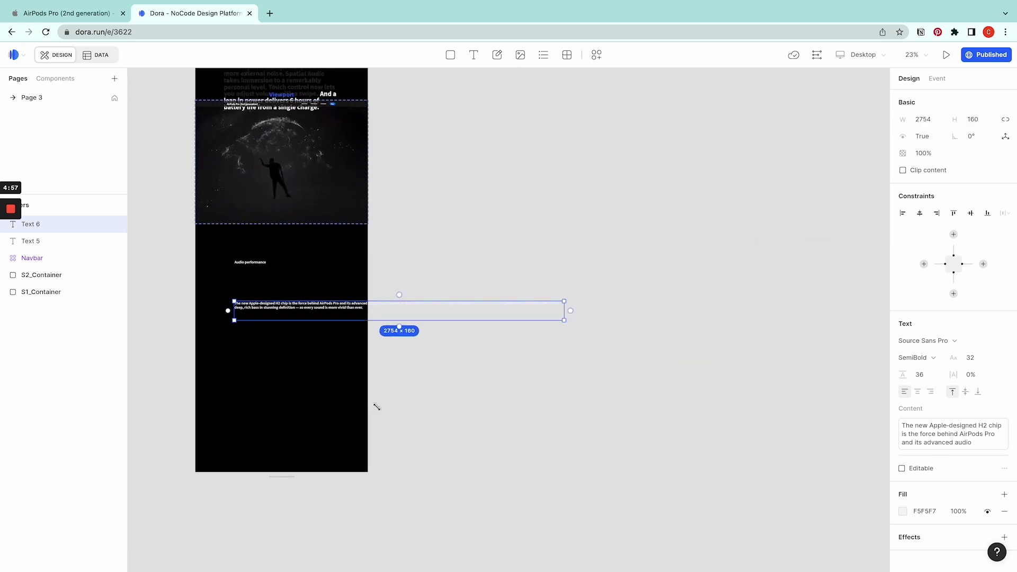
drag(710, 334, 454, 388)
scroll(459, 347, up, 4)
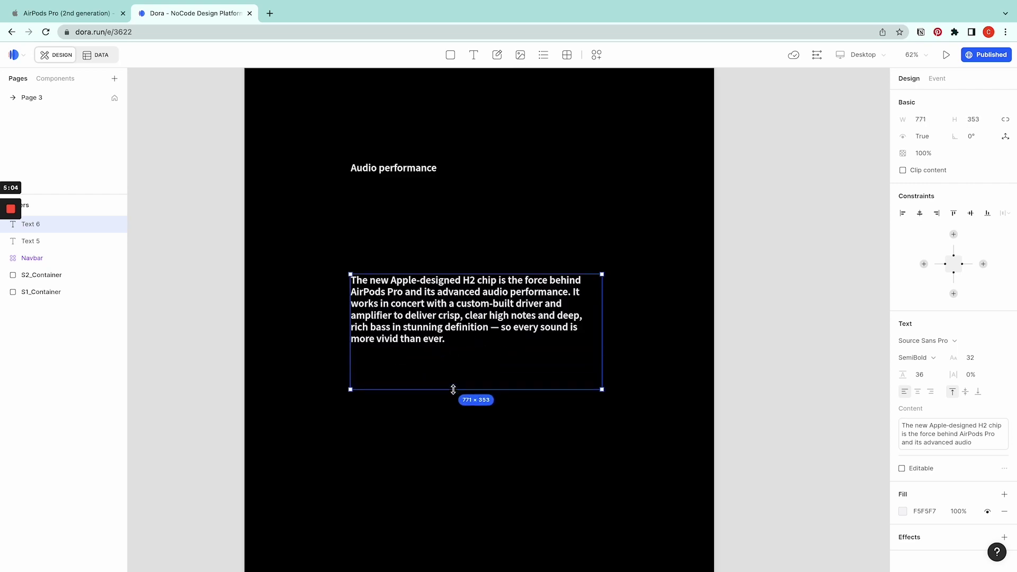
click(459, 257)
click(451, 315)
scroll(375, 284, up, 3)
scroll(375, 284, up, 5)
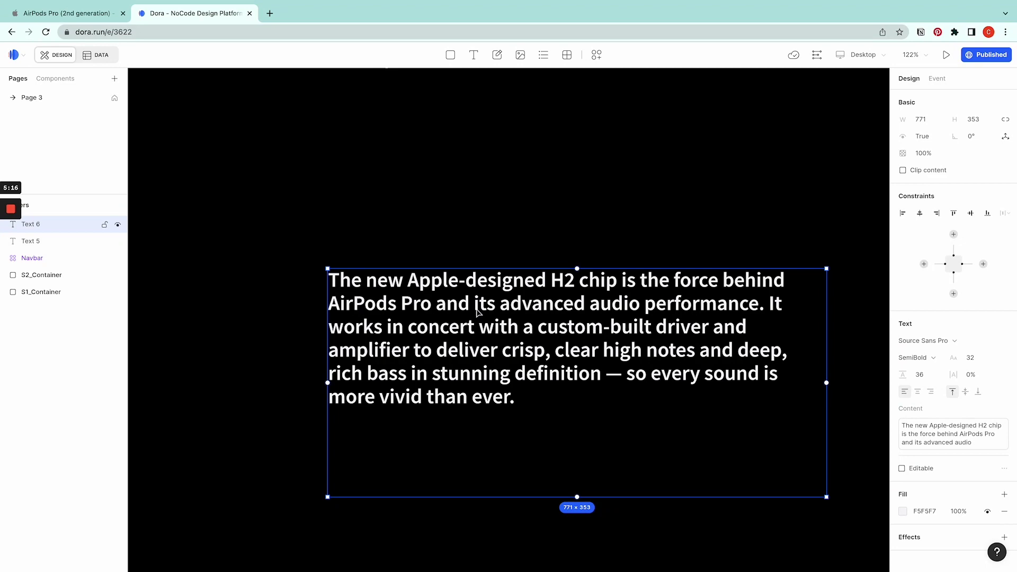
Set the paragraph's height to Hug contents and its width to 788.
scroll(492, 330, down, 8)
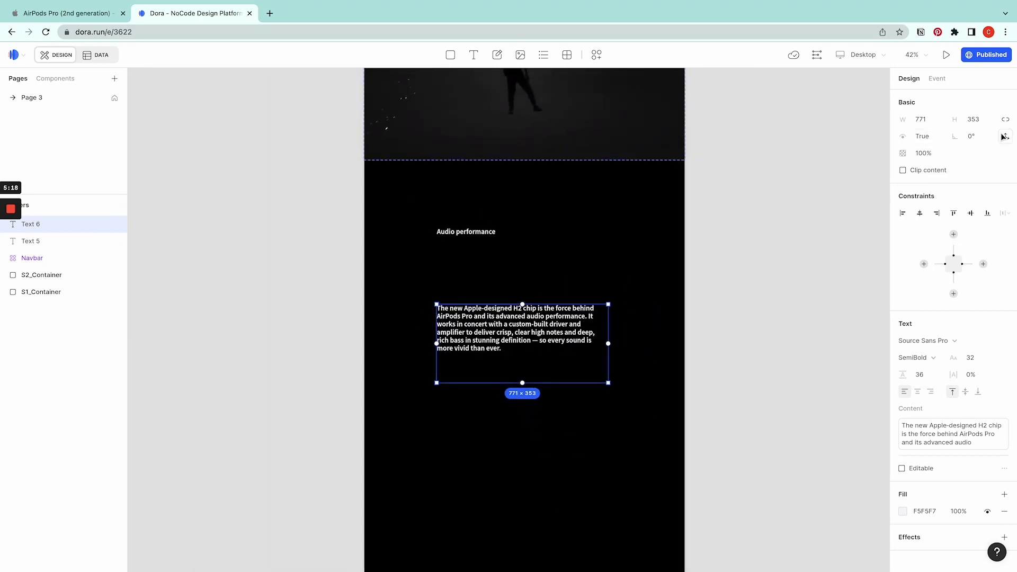
click(990, 119)
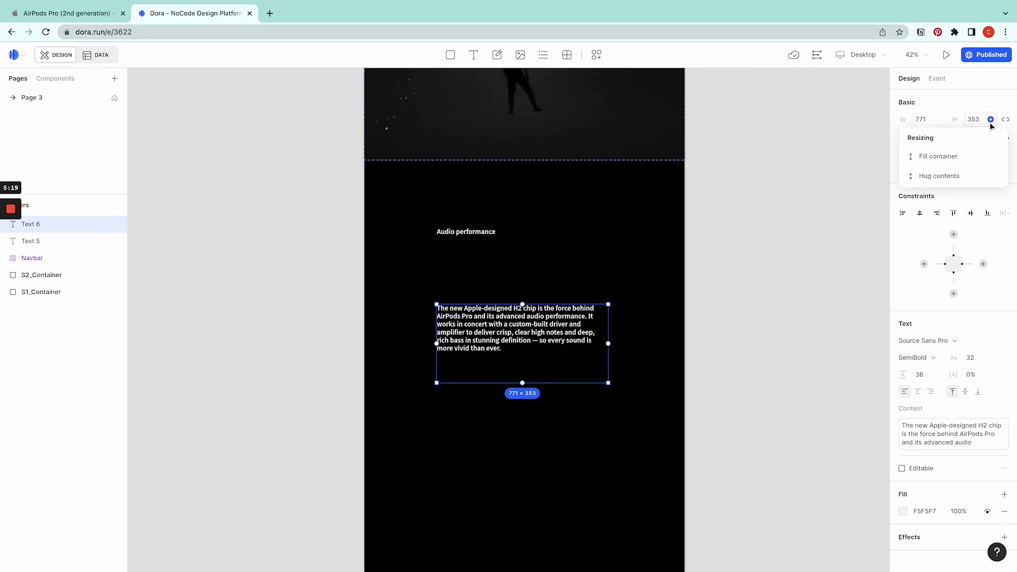
click(960, 174)
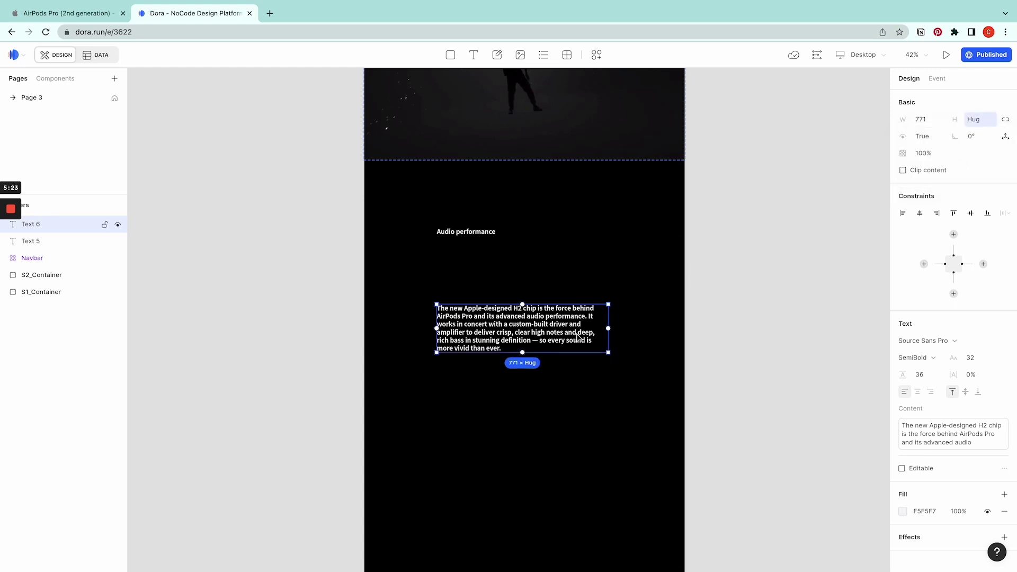
drag(611, 338, 520, 356)
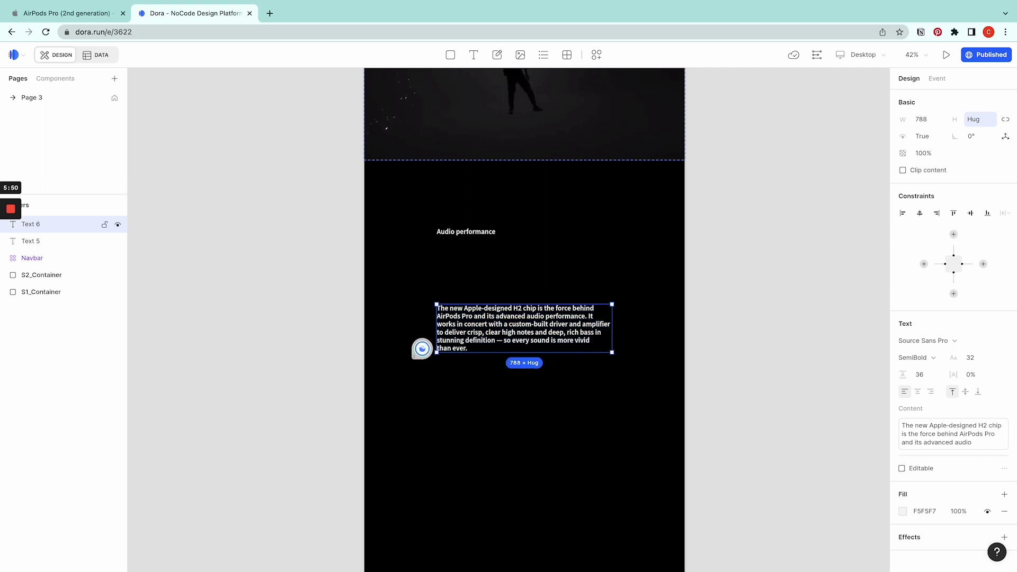
Nudge the paragraph slightly lower and go back to Apple's page.
click(673, 325)
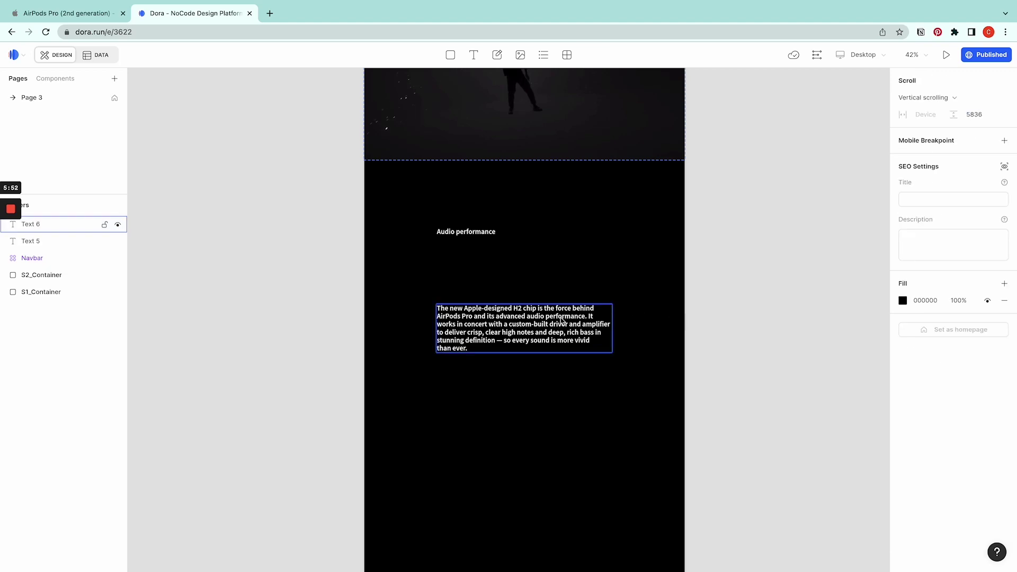
drag(563, 329, 558, 350)
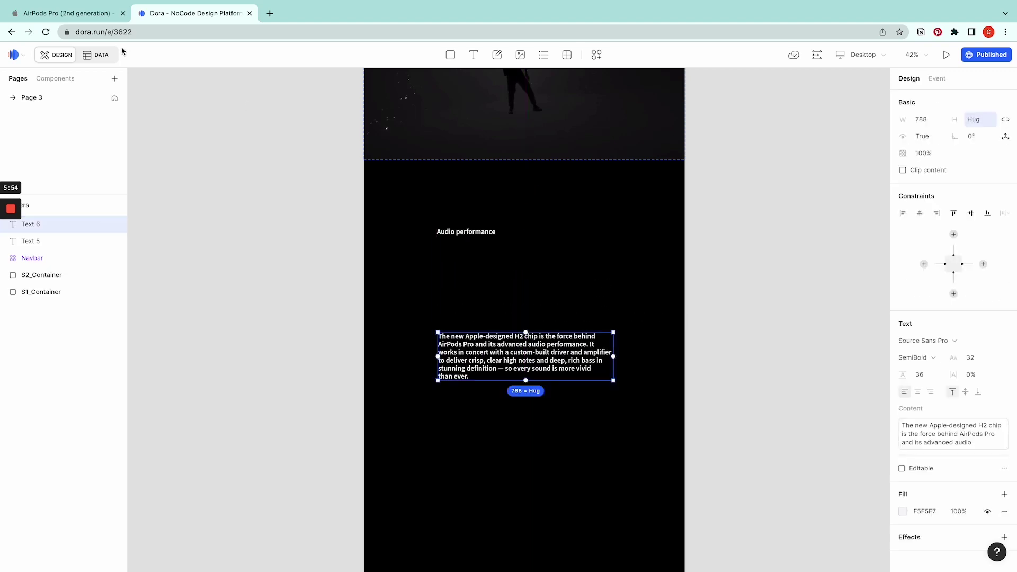
click(88, 16)
Select the headline 'H2. More immersive by every measure.' on Apple's page.
click(312, 202)
scroll(311, 200, up, 3)
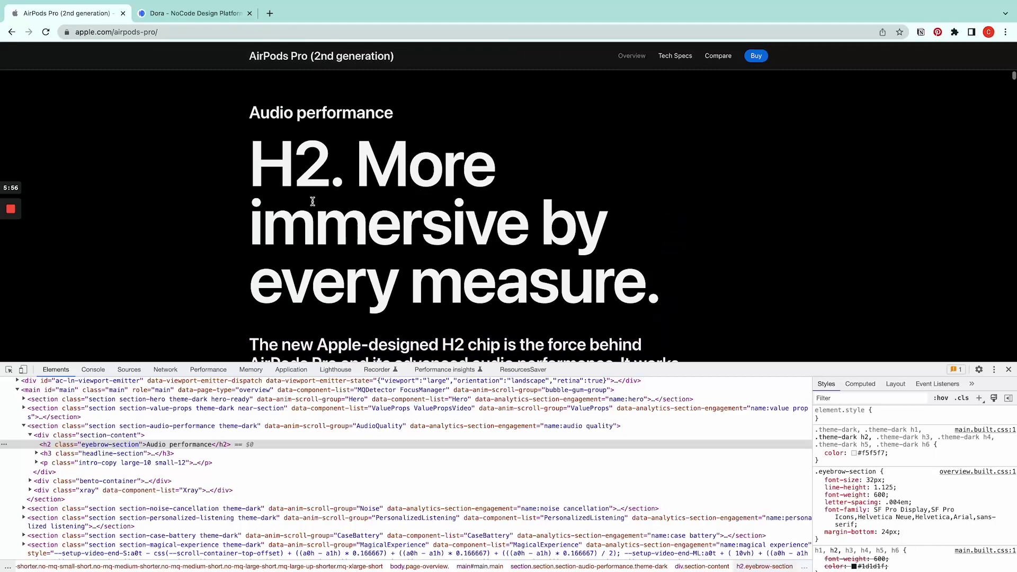
drag(253, 167, 646, 280)
key(super+c)
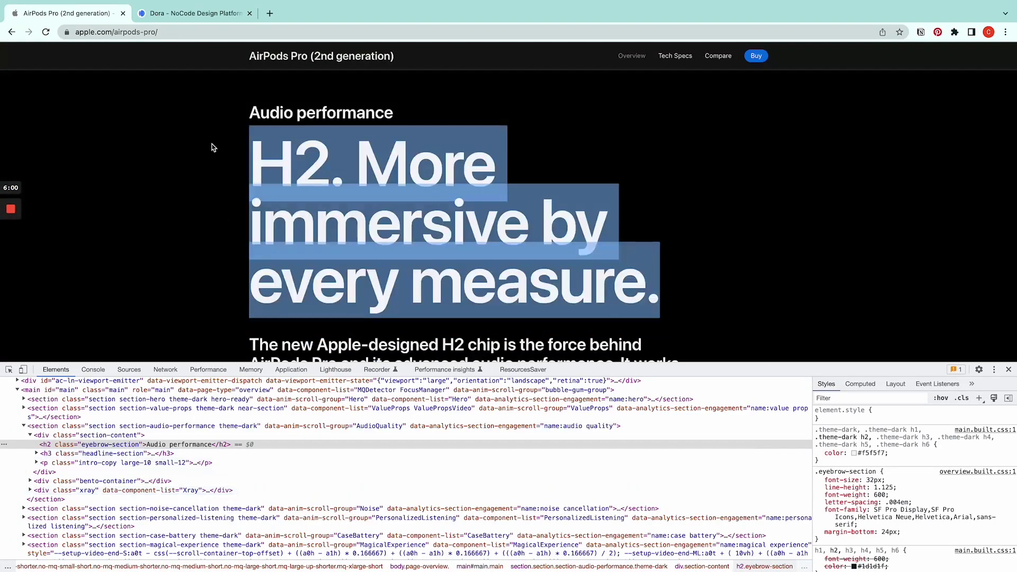
Paste the headline into a new Dora text with size 120, line height 108, letter spacing -1%.
click(197, 13)
click(598, 318)
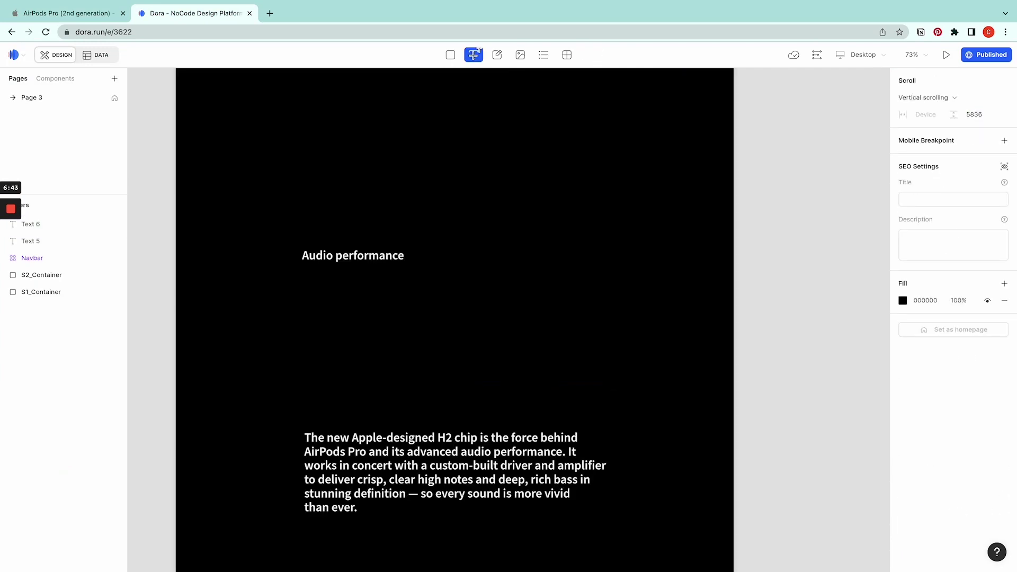
click(423, 300)
key(super+v)
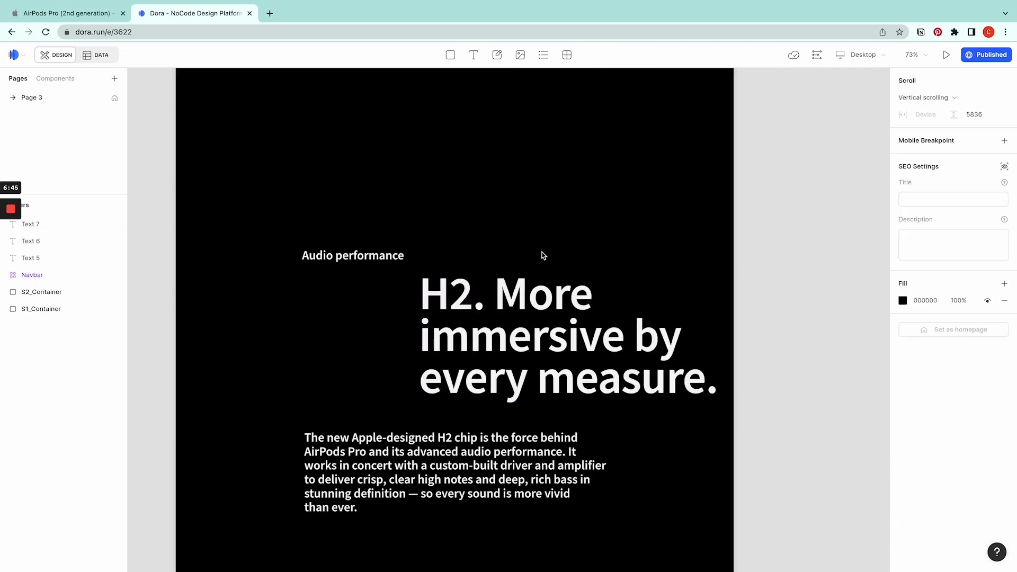
click(547, 329)
click(983, 360)
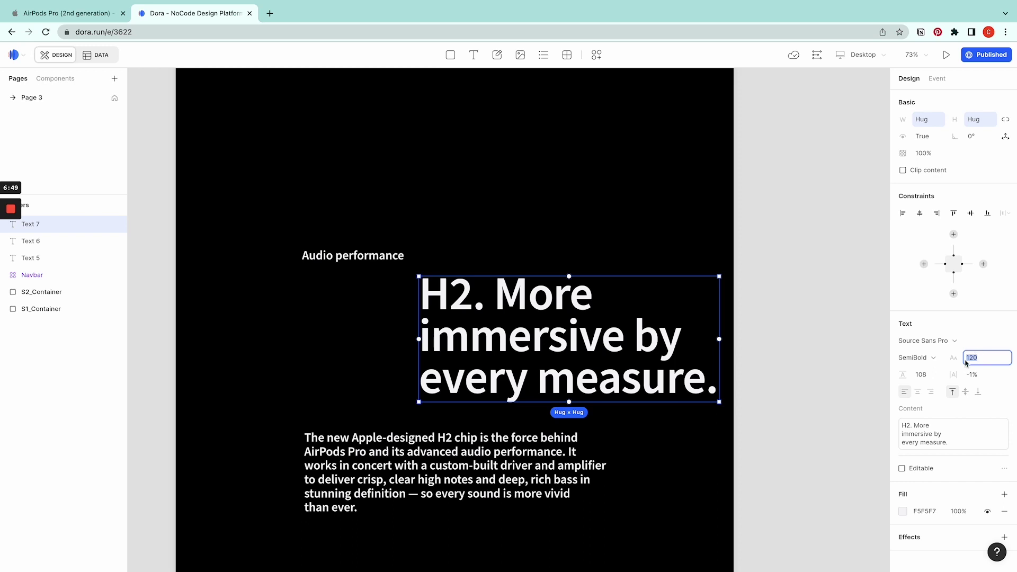
key(Tab)
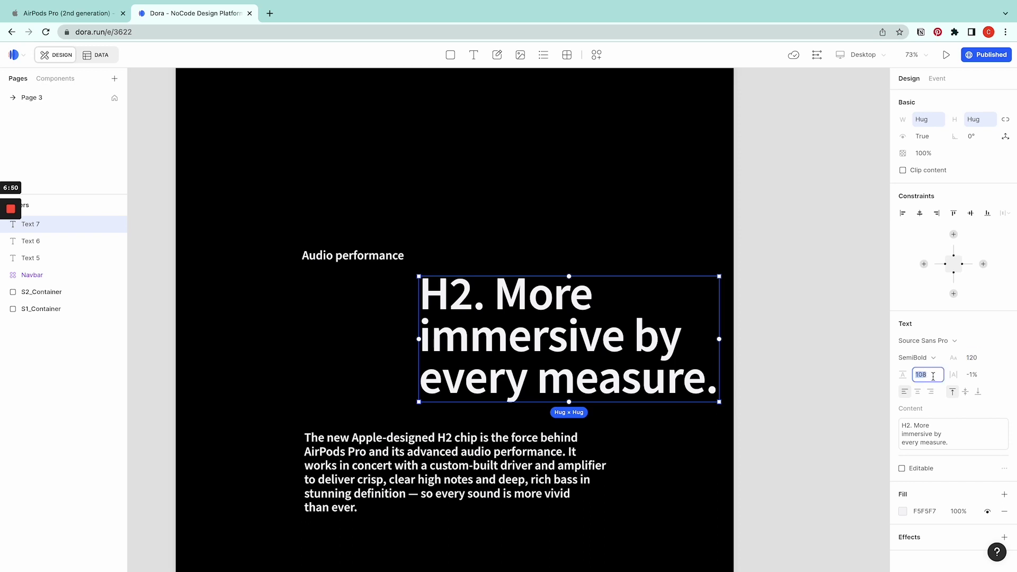
click(993, 376)
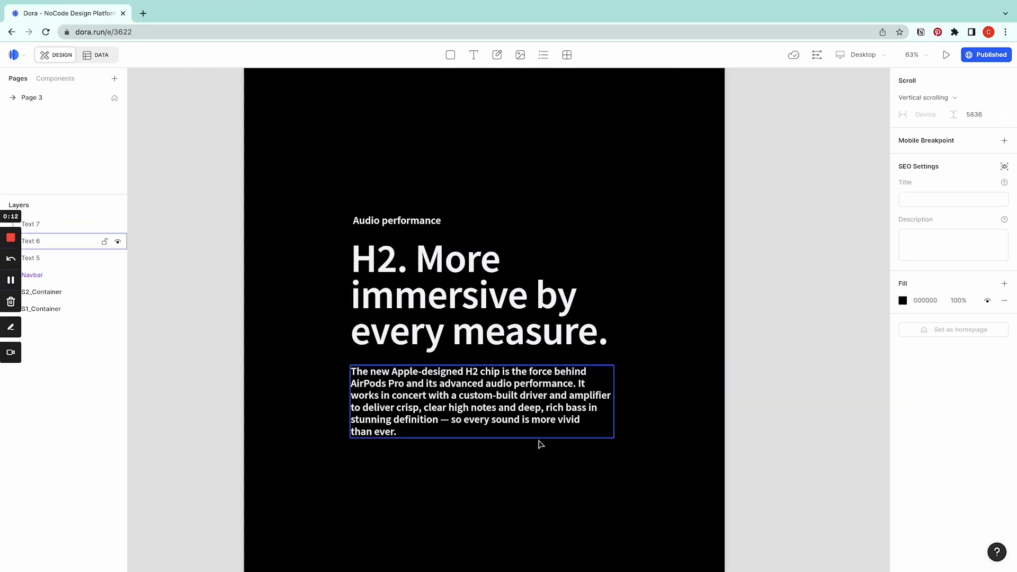
Wrap Text 5, 6 and 7 in Container 4 using Container selection.
drag(670, 489, 315, 183)
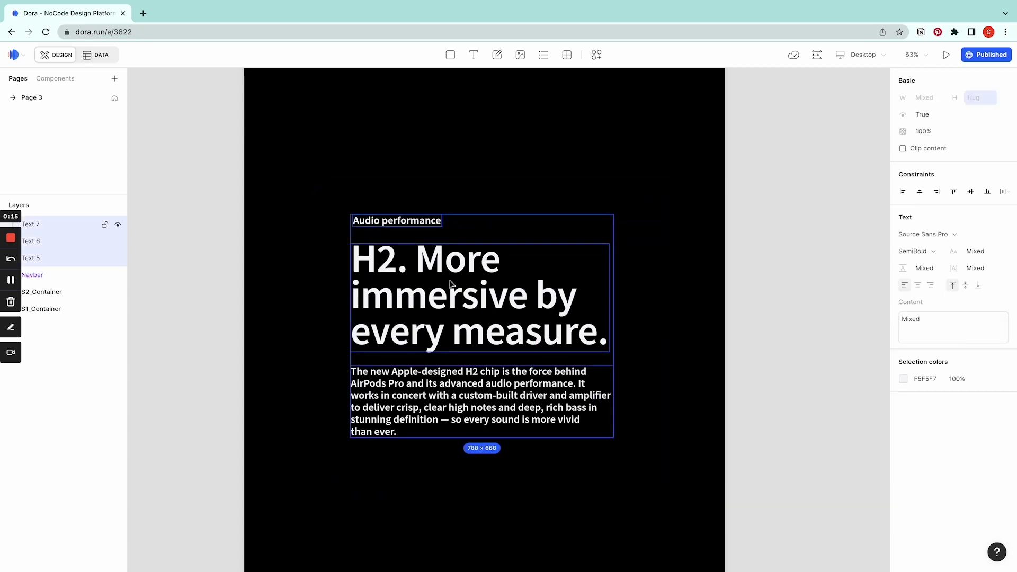
right_click(455, 249)
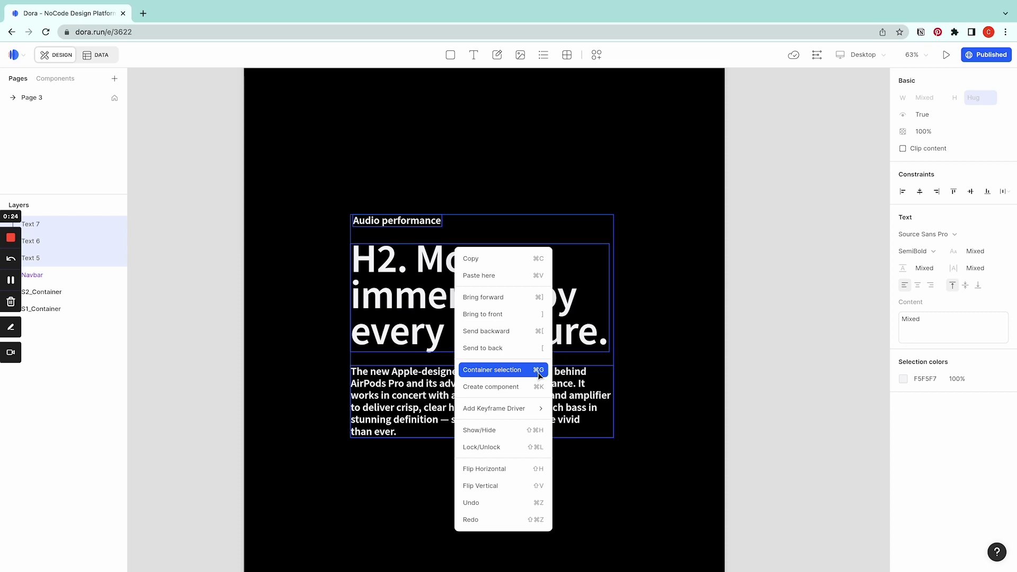
click(540, 374)
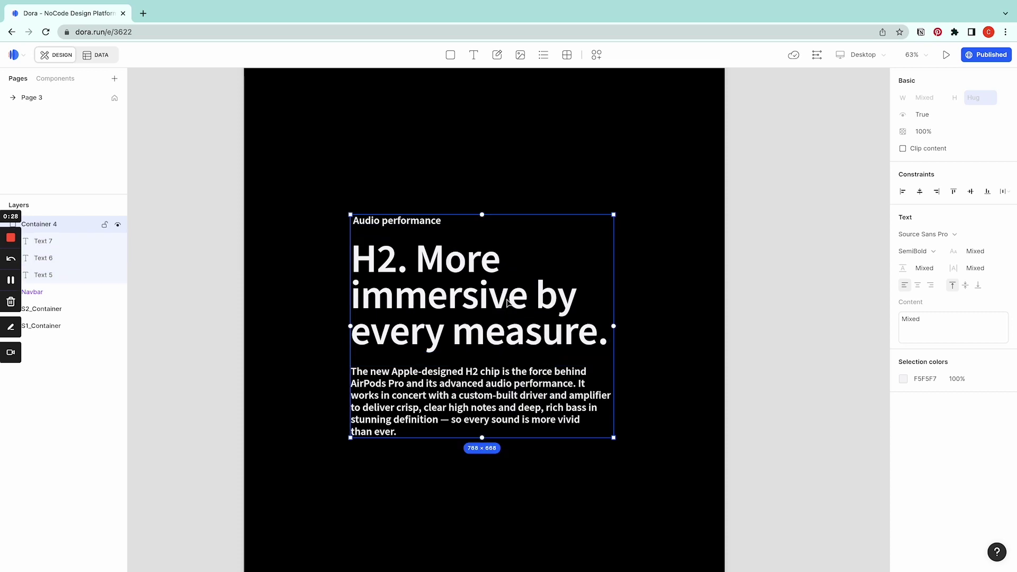
double_click(508, 269)
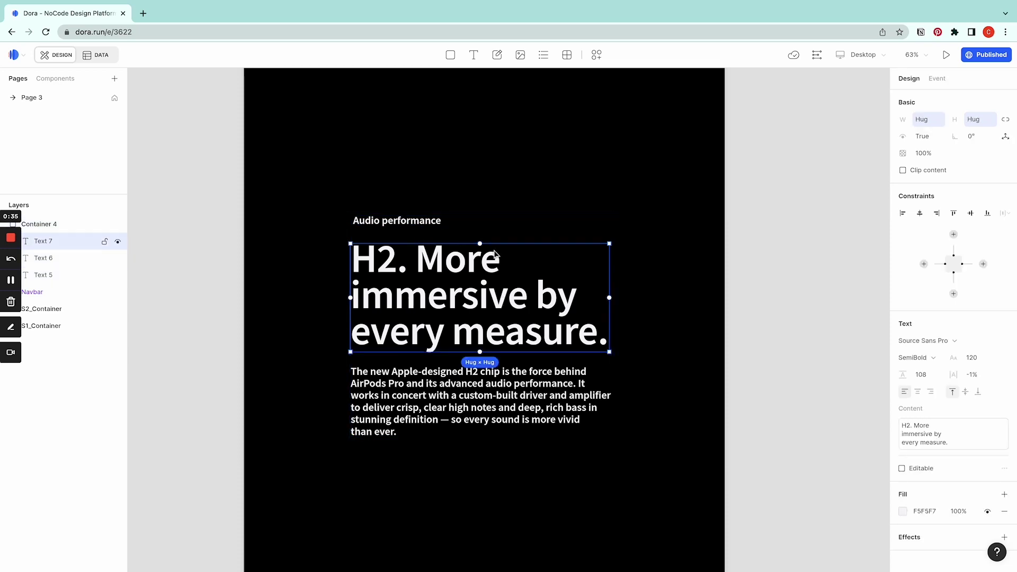
Pin the headline's top to the Audio performance label and set the paragraph's top gap to 24.
drag(481, 245, 398, 236)
click(498, 375)
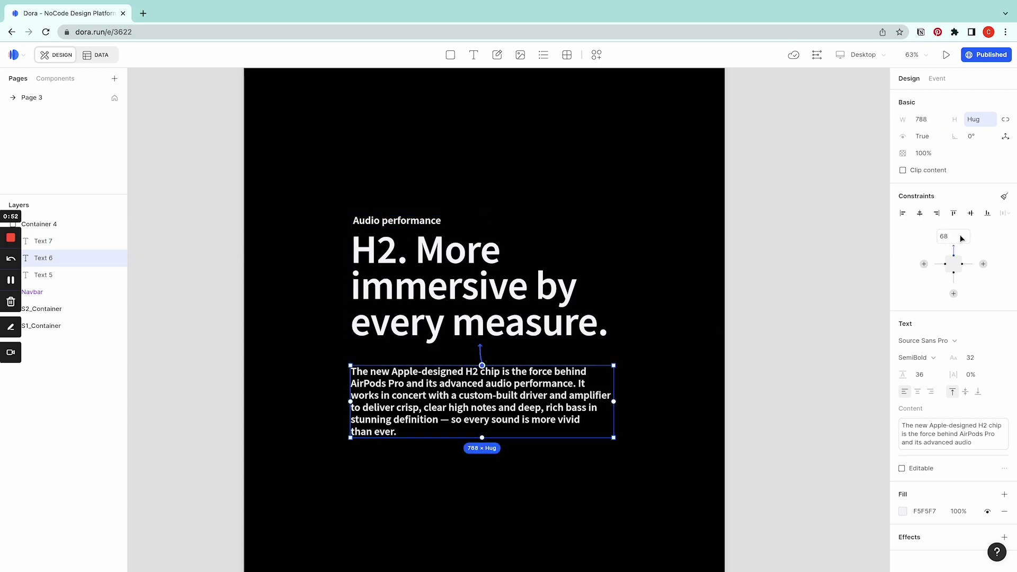
click(959, 235)
key(Return)
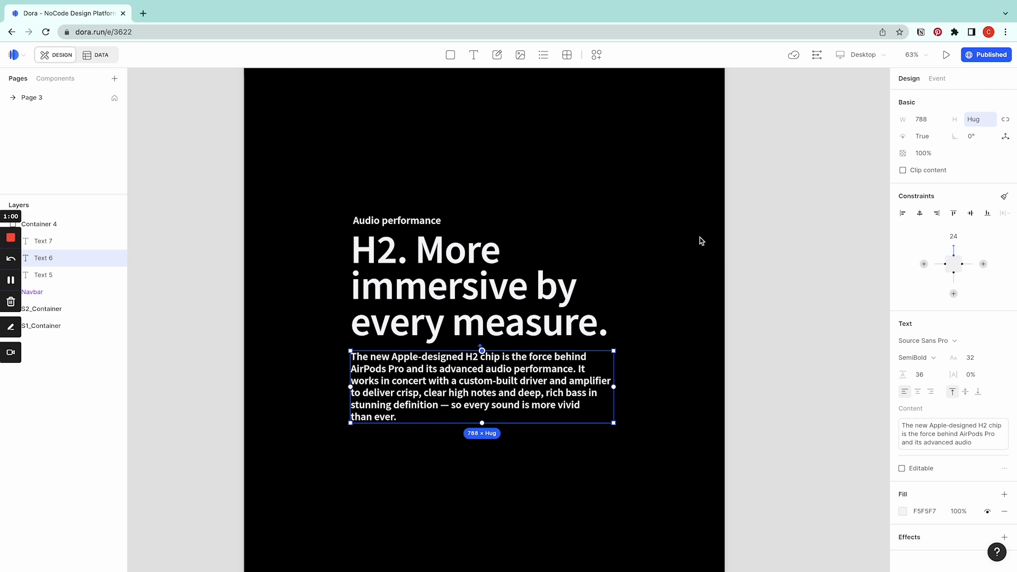
Check each text's constraints and set Container 4's width to 980.
click(701, 244)
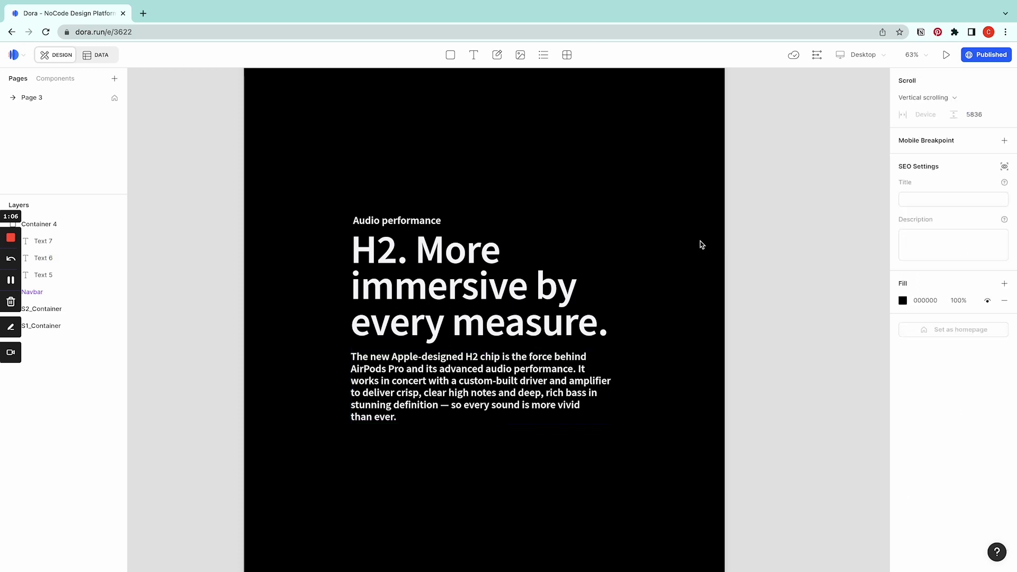
click(479, 239)
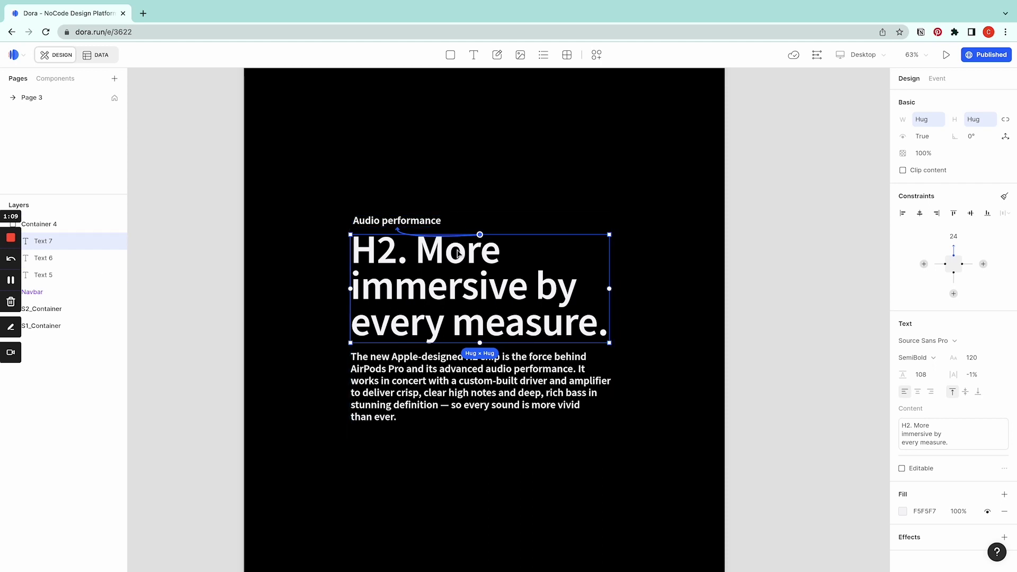
click(473, 385)
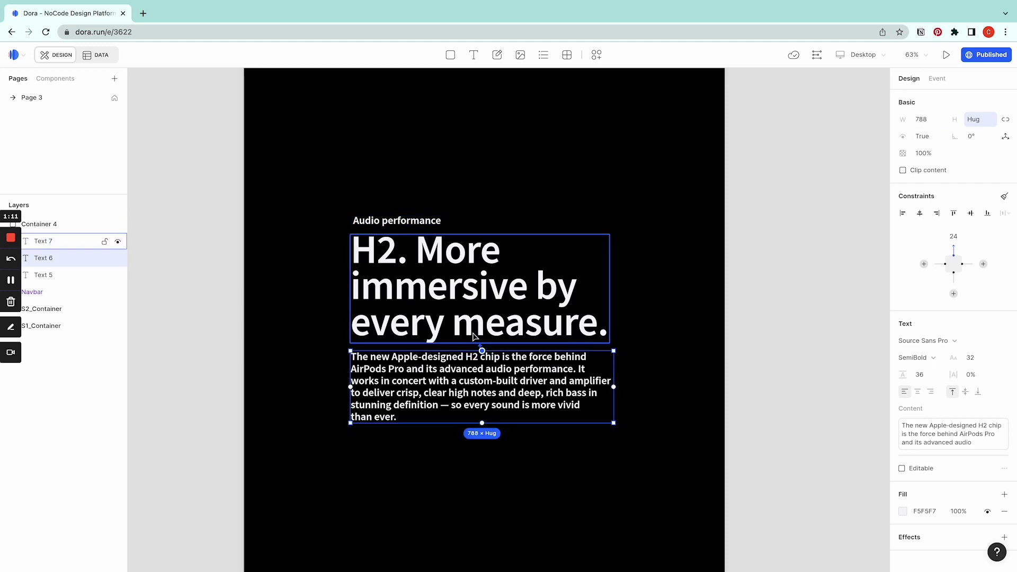
click(431, 237)
click(432, 221)
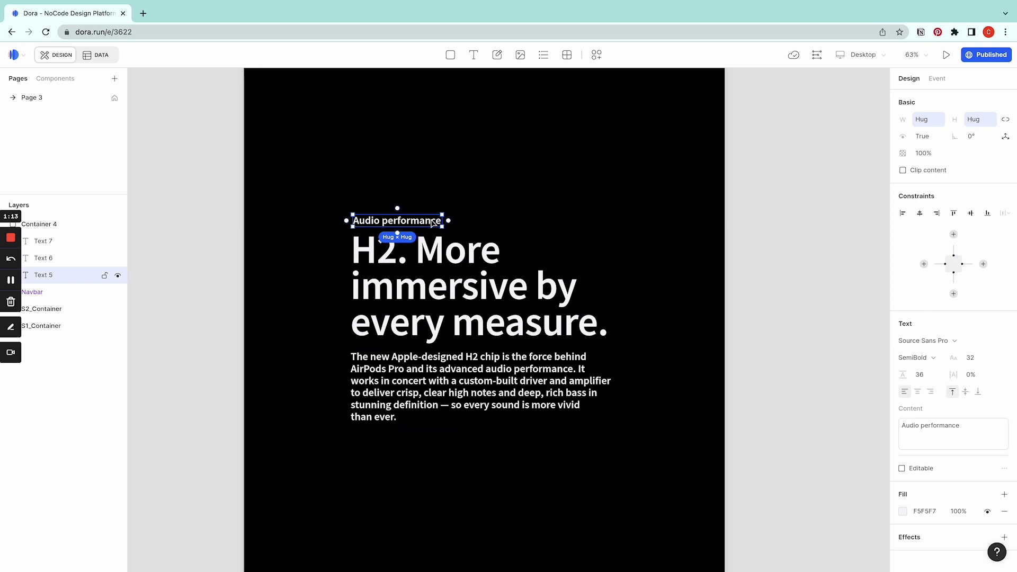
click(603, 229)
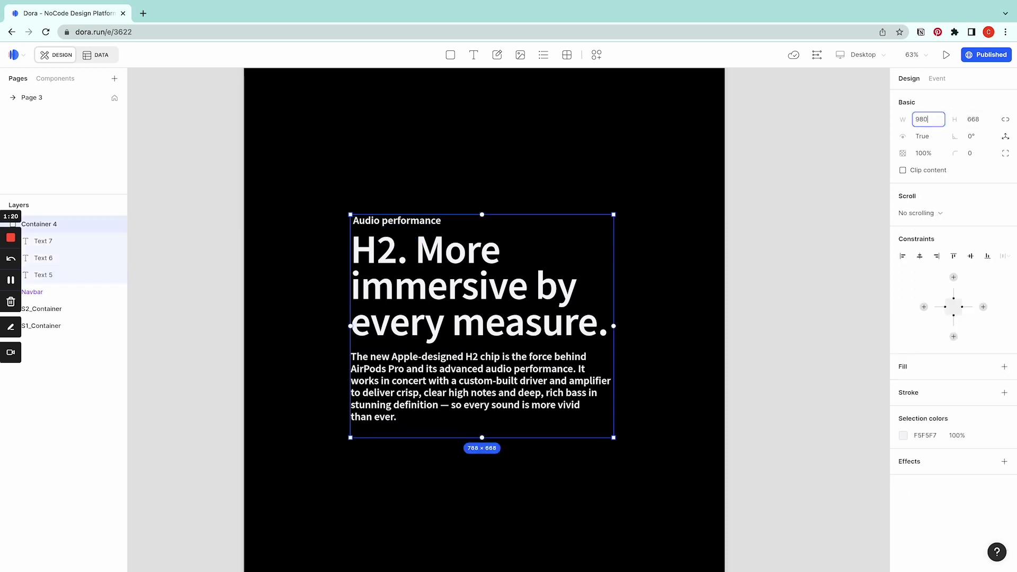
key(Escape)
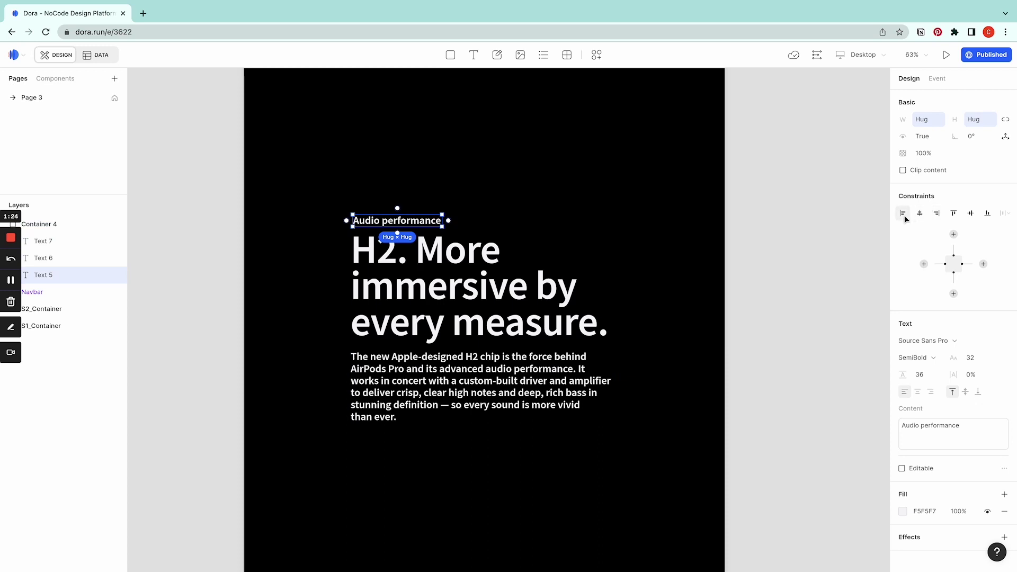
Align the paragraph left and set the container's height to Hug contents.
click(583, 274)
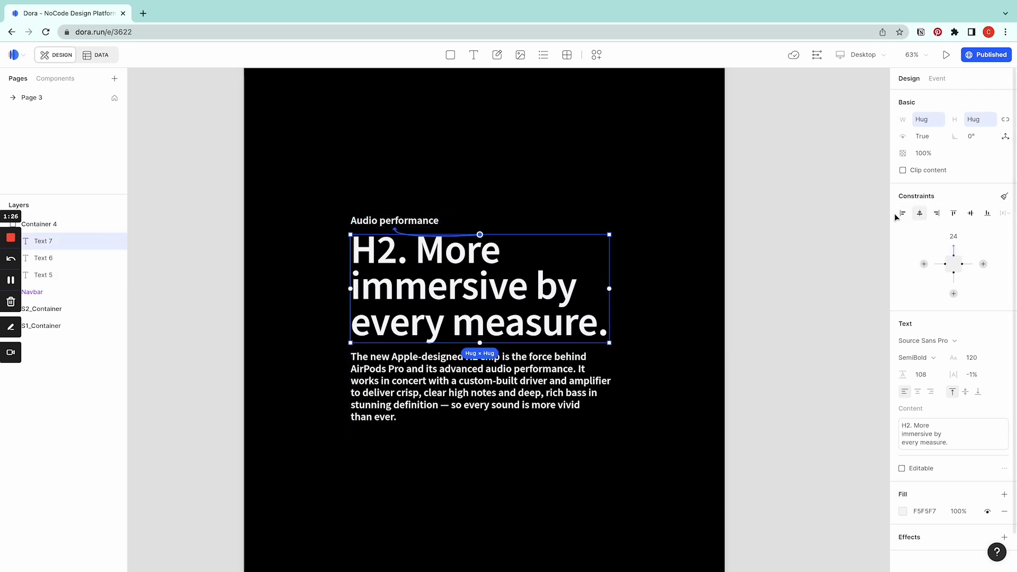
click(80, 259)
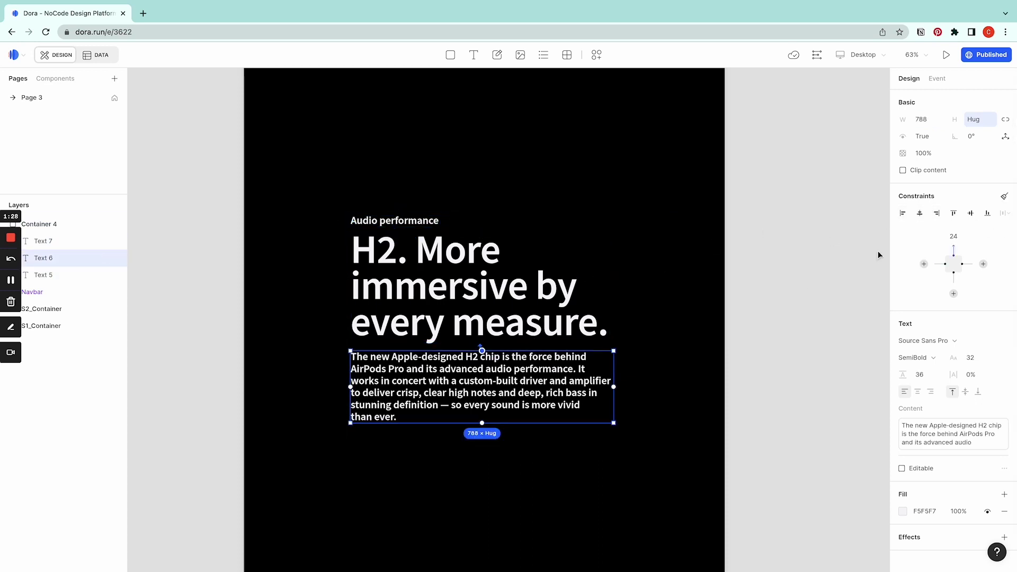
click(904, 214)
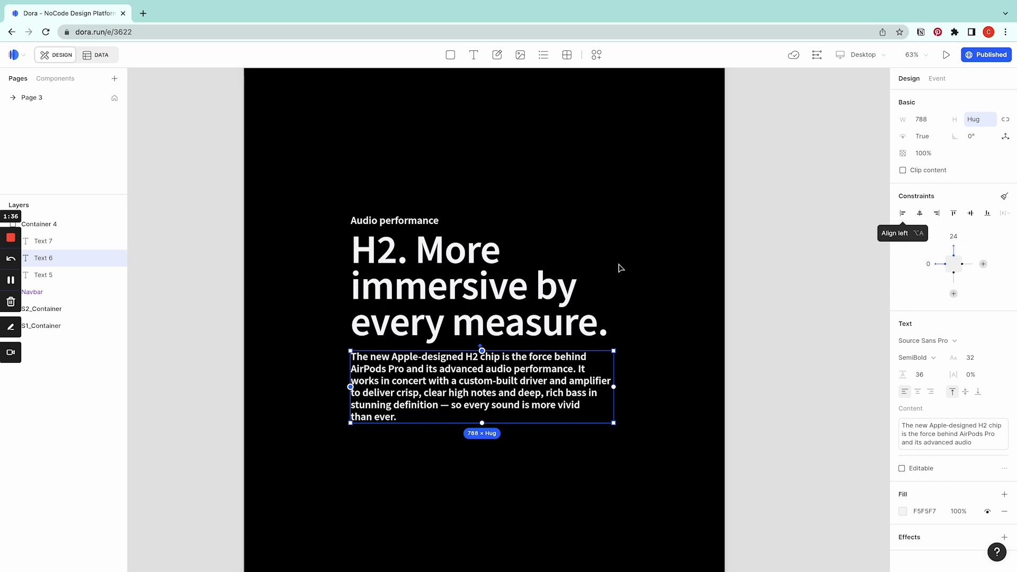
click(622, 229)
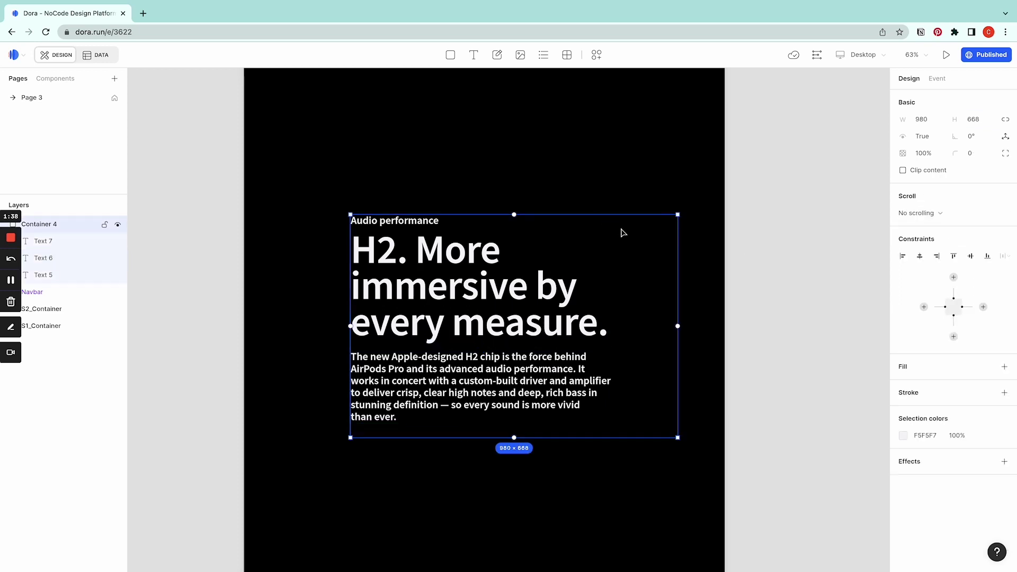
click(991, 121)
click(947, 176)
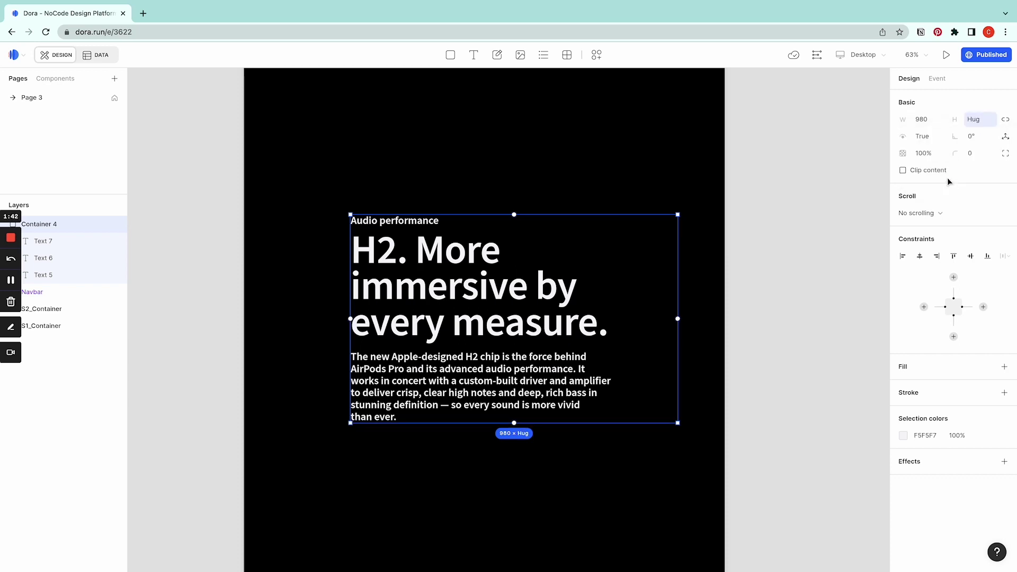
Rename the container layer to 'S3_Container'.
double_click(56, 224)
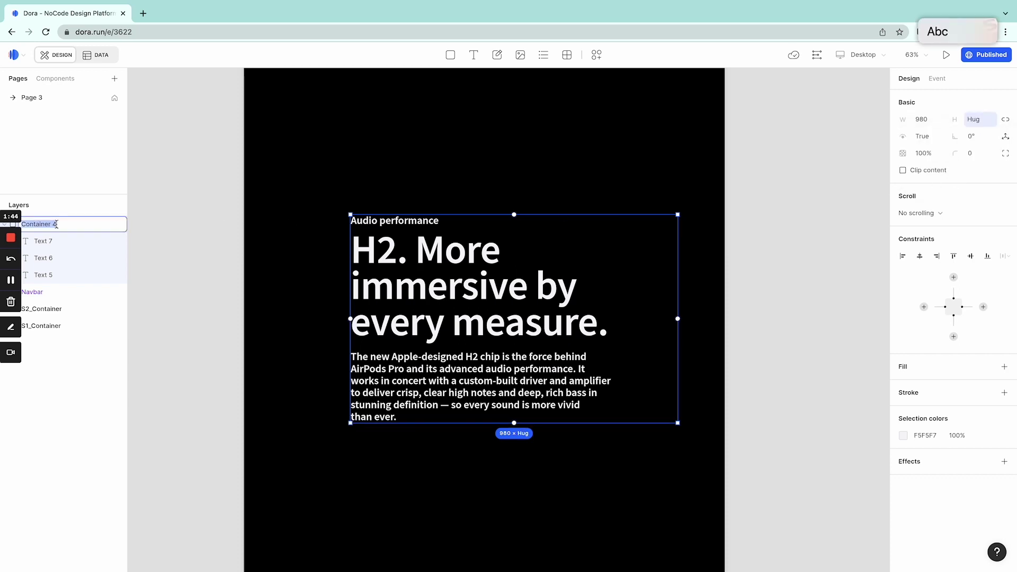
text(S3)
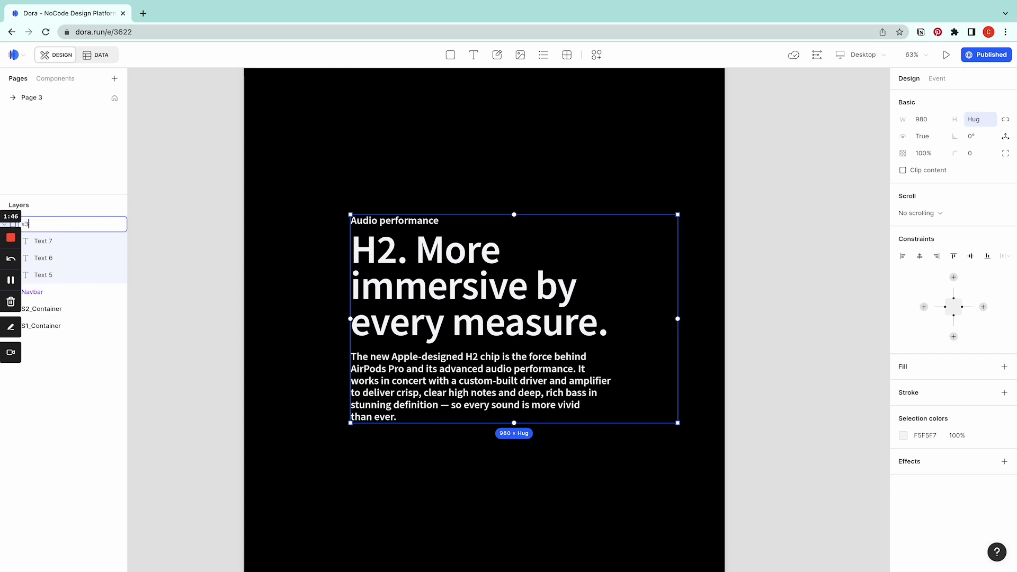
key(Caps_Lock)
text(3_)
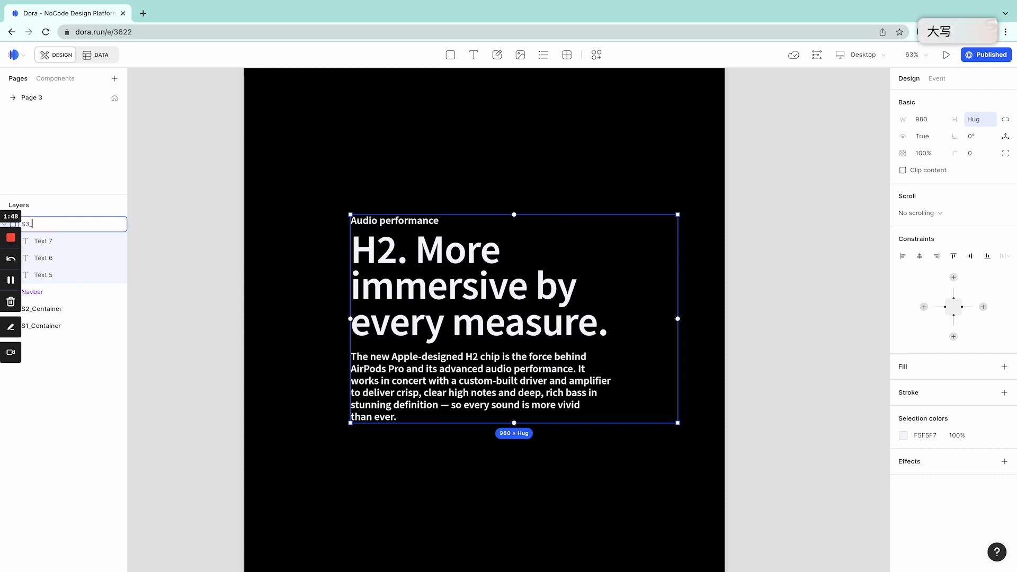
key(Caps_Lock)
text(Container)
key(Return)
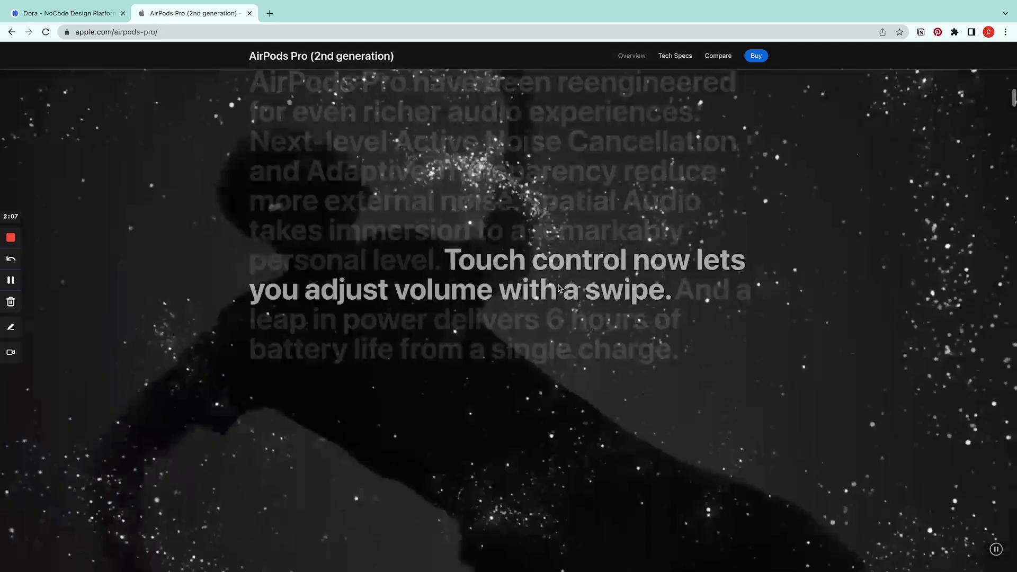
Review the dancer video fading to black above Apple's Audio performance heading, then return to Dora.
scroll(560, 288, down, 3)
scroll(560, 288, down, 1)
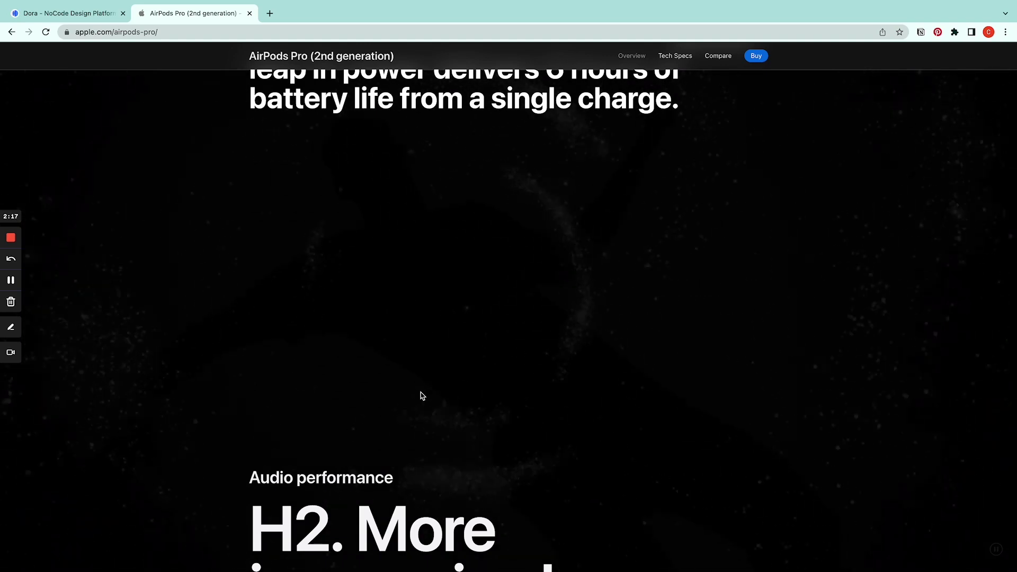
scroll(784, 320, down, 1)
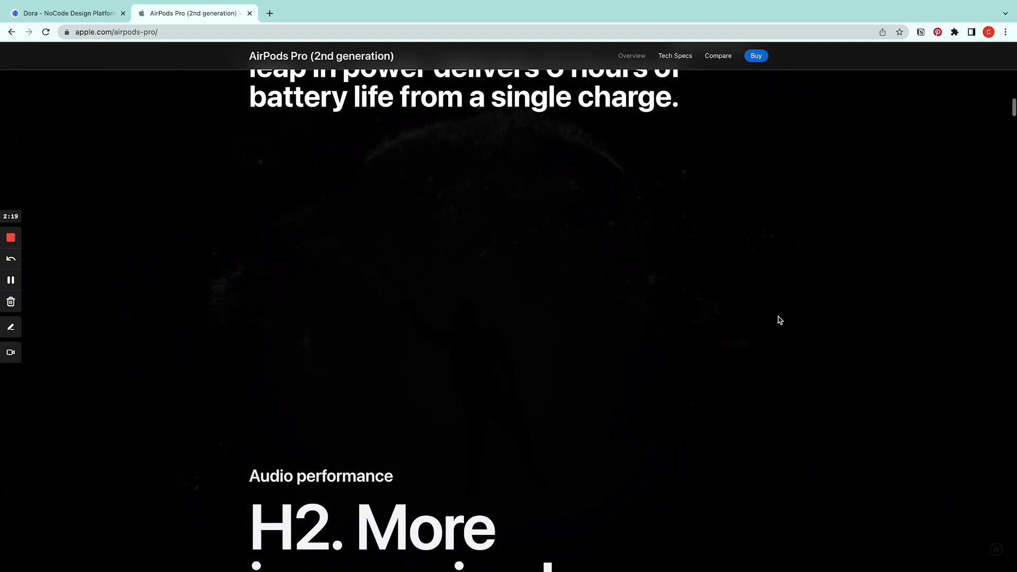
scroll(780, 320, down, 2)
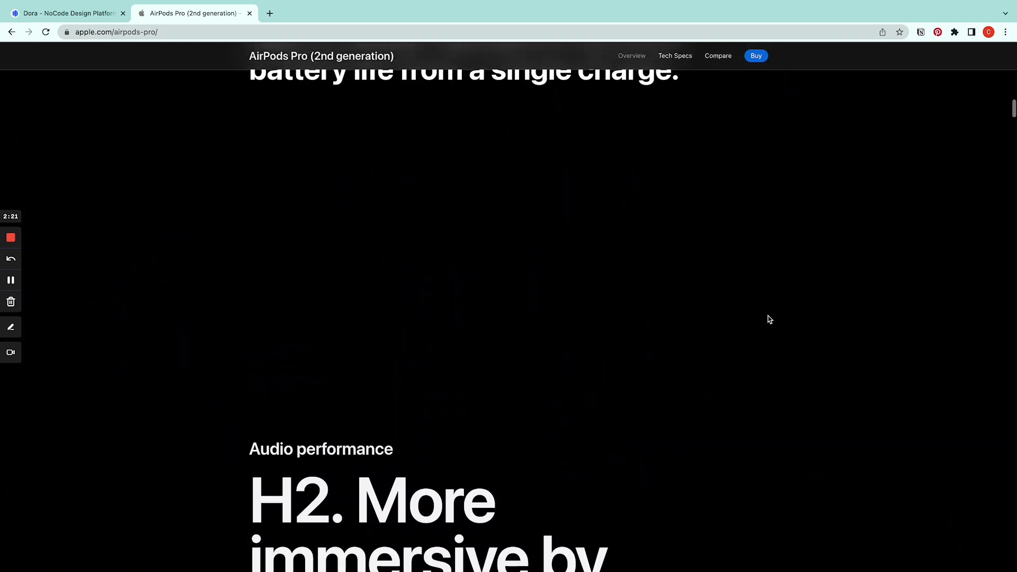
scroll(484, 239, up, 3)
scroll(621, 302, down, 1)
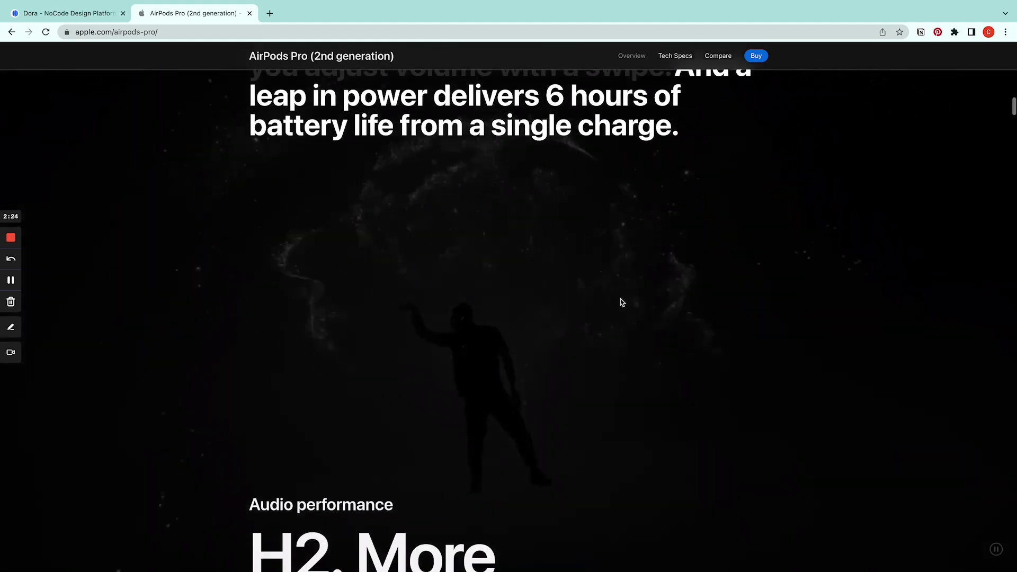
scroll(622, 302, down, 2)
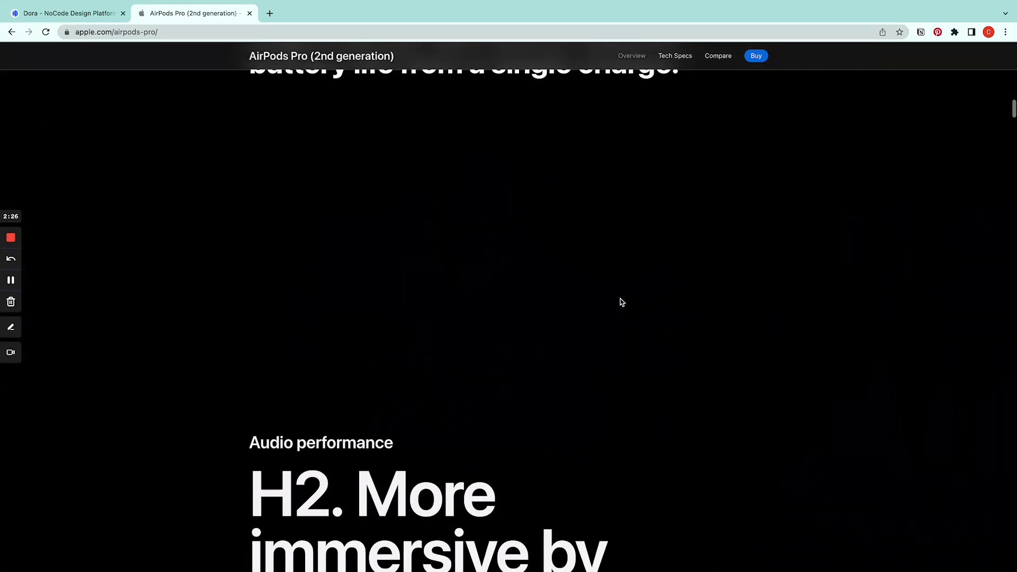
scroll(295, 416, up, 1)
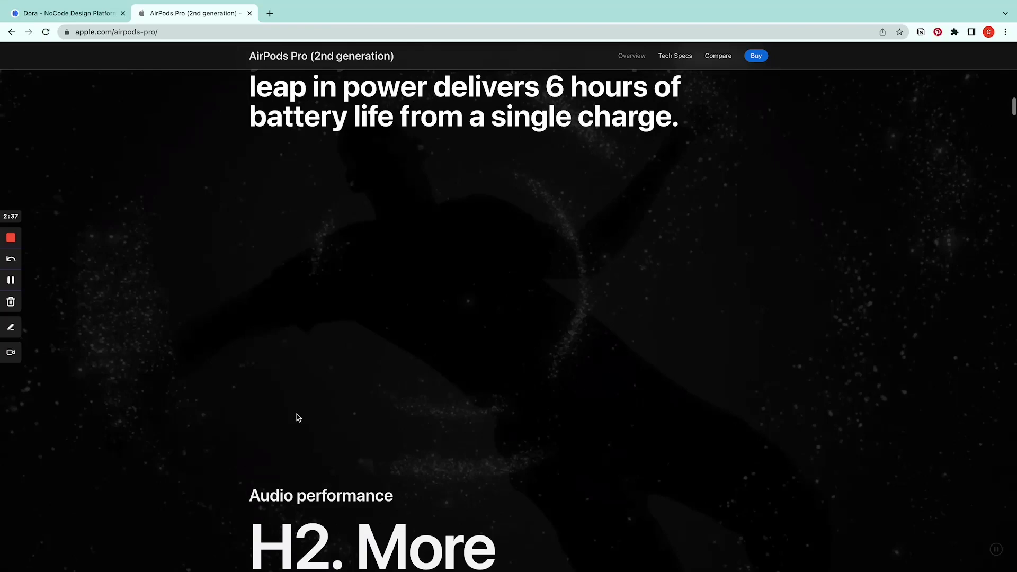
scroll(436, 277, down, 2)
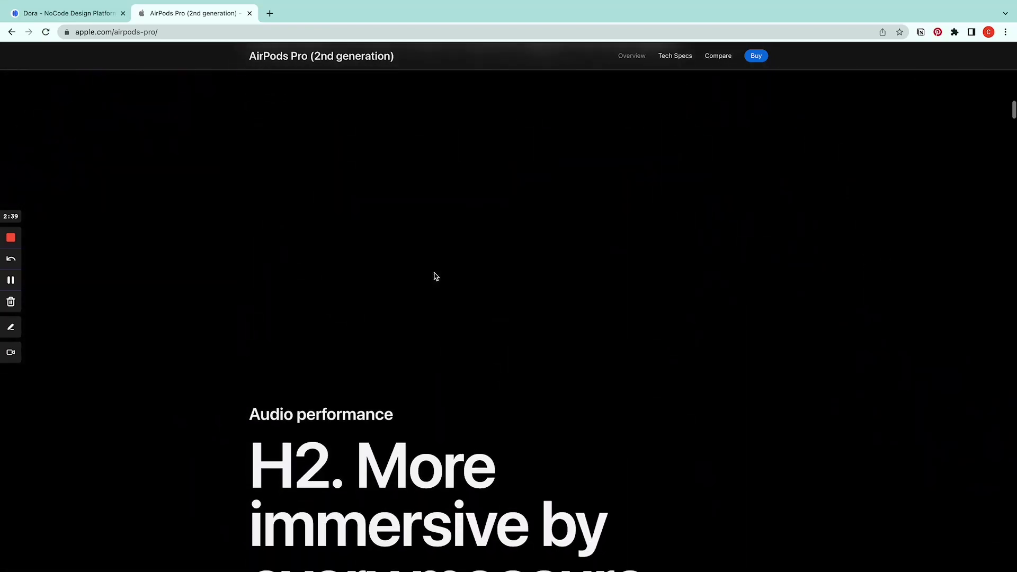
scroll(436, 276, up, 1)
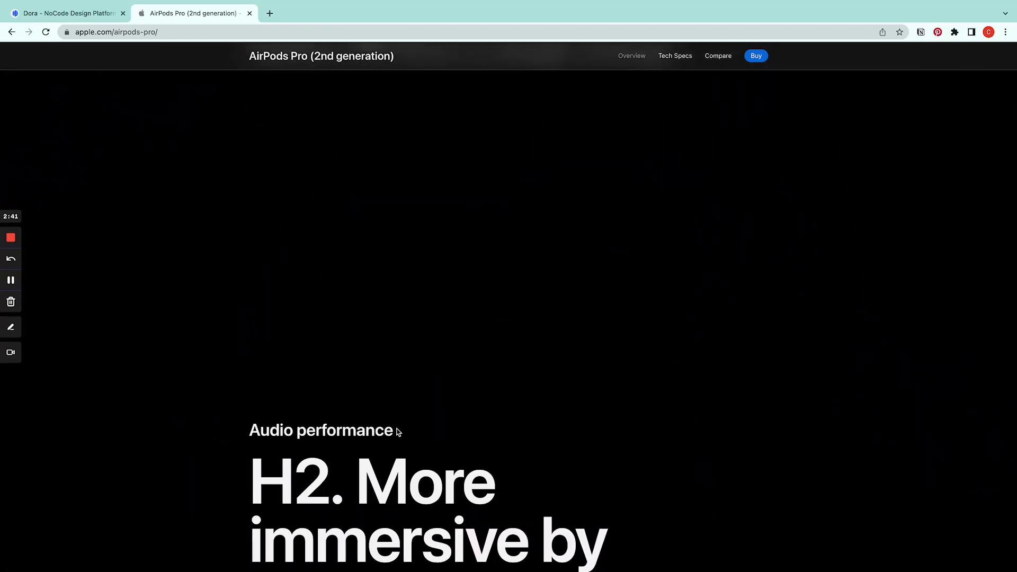
key(ctrl+1)
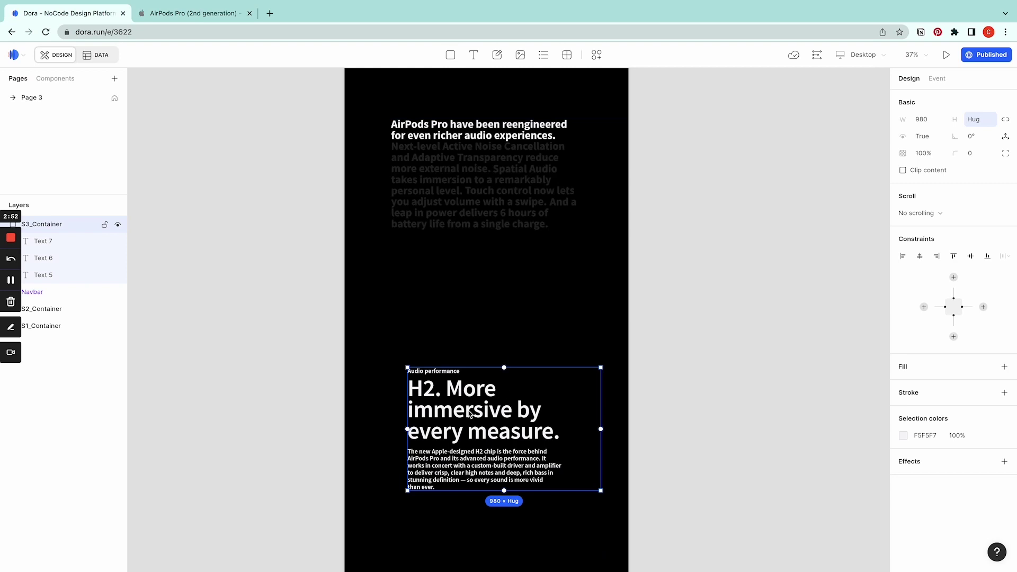
Pin S3_Container 0 from left and right and 150 from the top, then deselect it.
click(920, 257)
scroll(452, 327, up, 1)
click(433, 299)
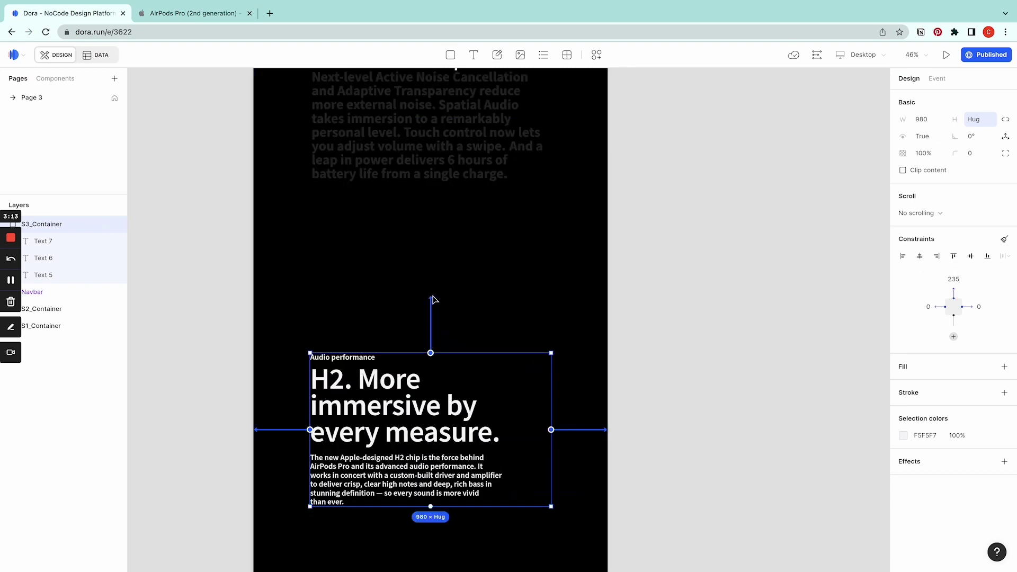
click(954, 280)
key(Return)
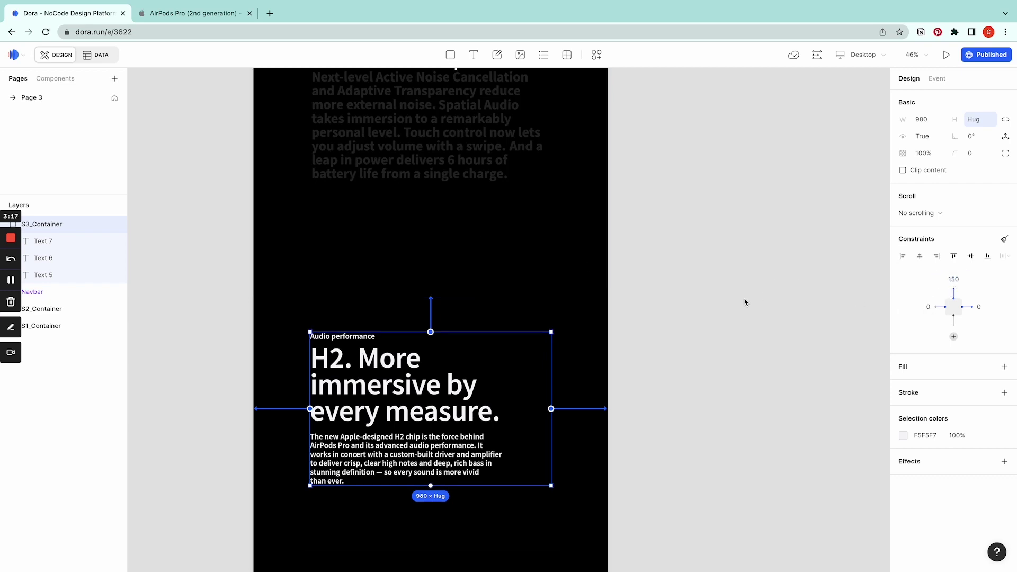
click(736, 297)
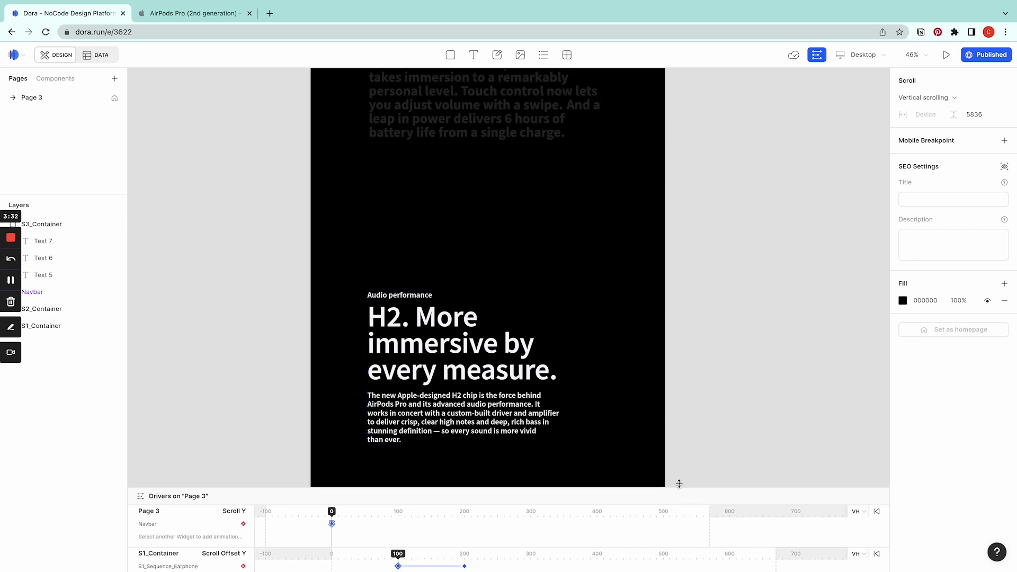
Enlarge the Drivers panel and add a scroll driver from S3_Container, scrubbing it to preview.
drag(678, 487, 666, 372)
scroll(515, 217, up, 5)
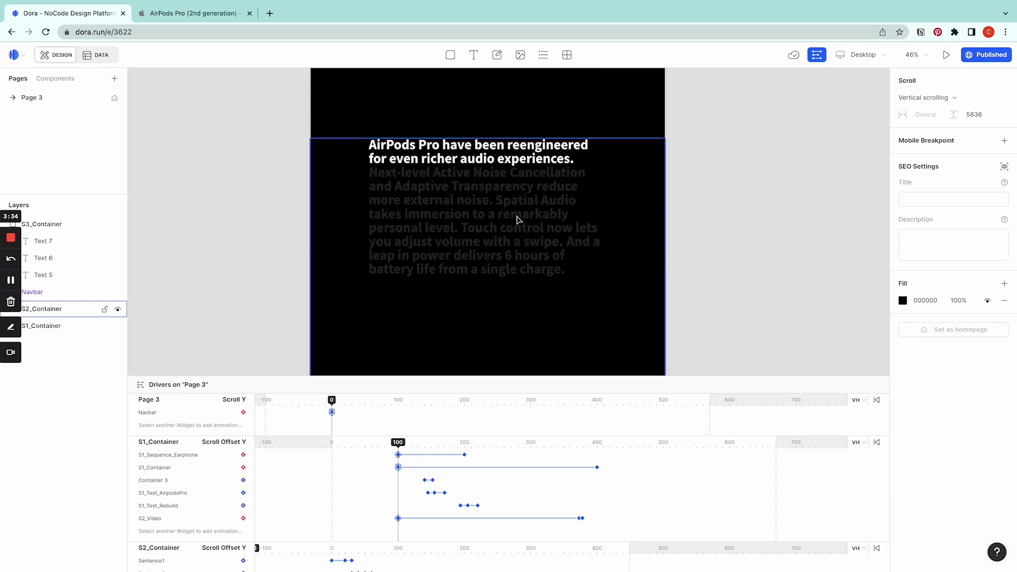
scroll(532, 248, down, 5)
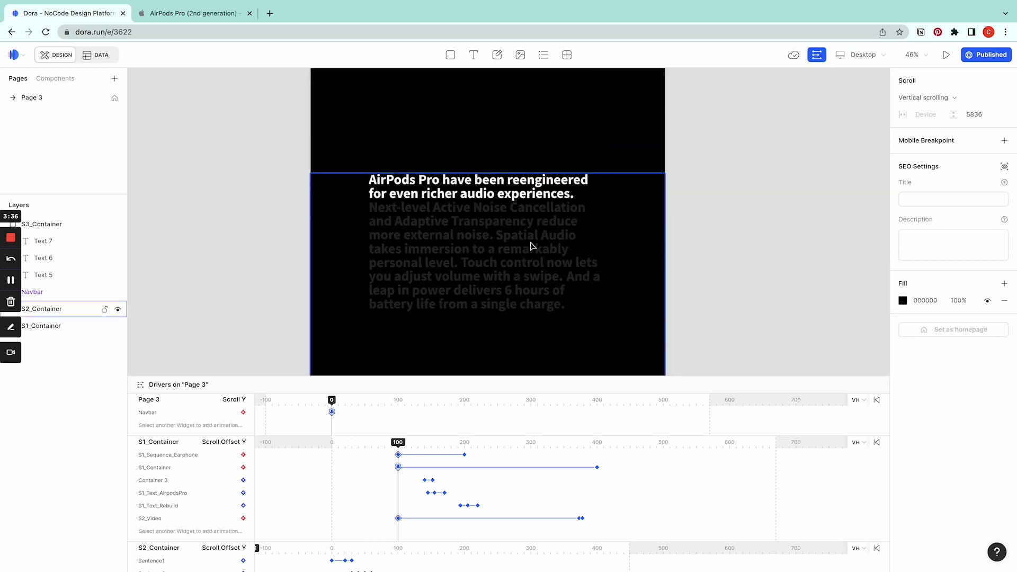
click(415, 304)
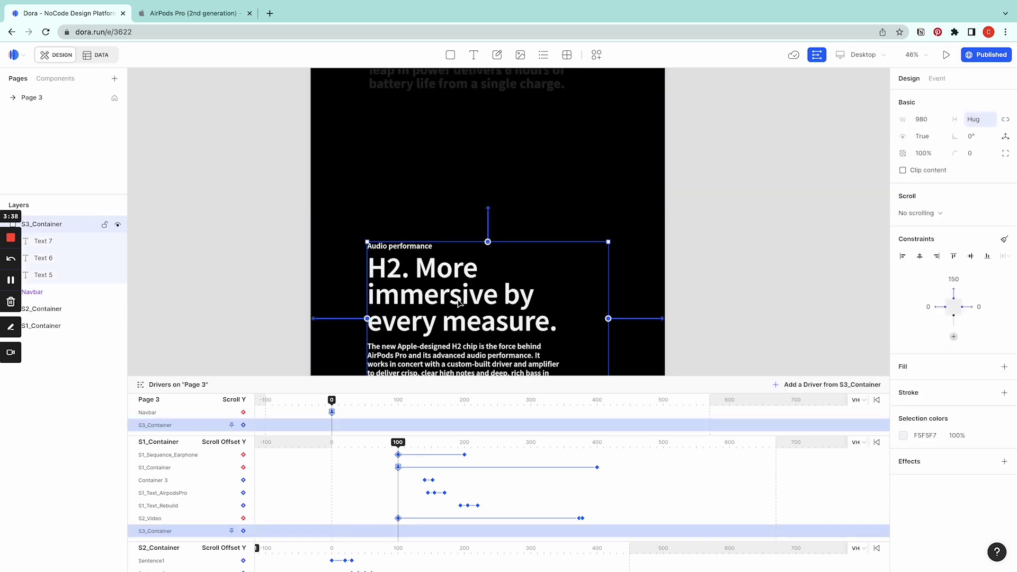
click(810, 386)
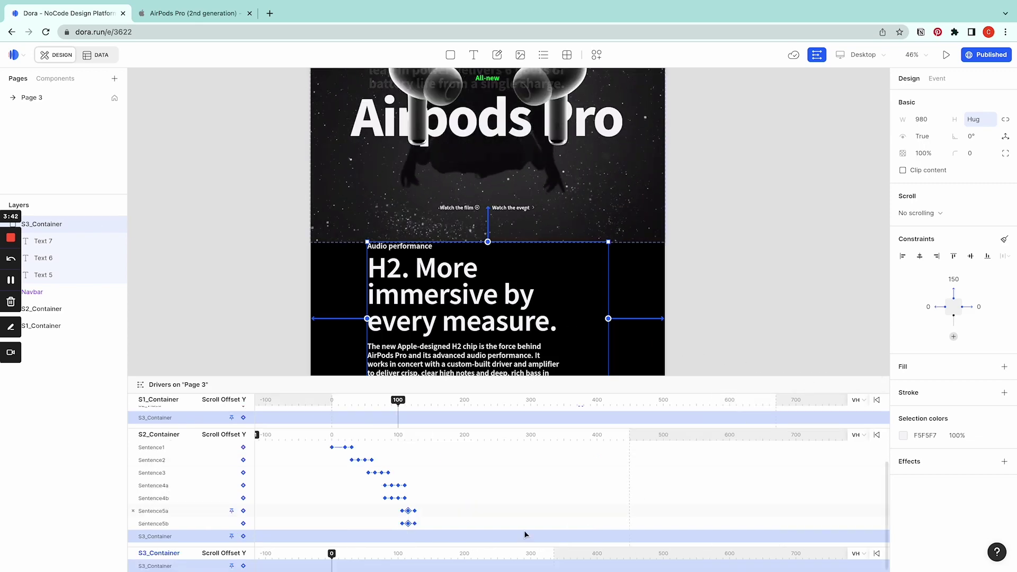
drag(331, 549, 354, 554)
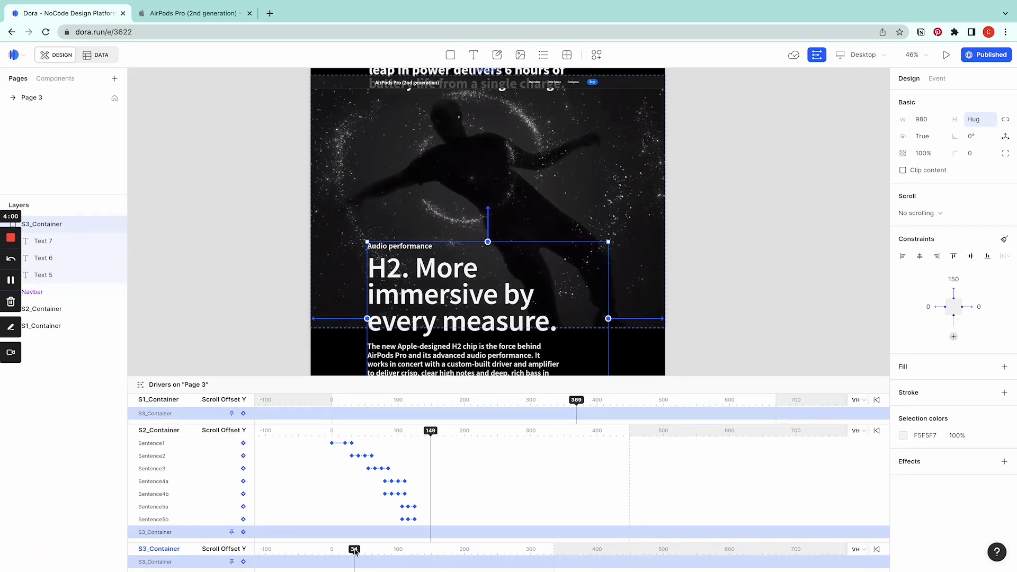
scroll(545, 466, up, 3)
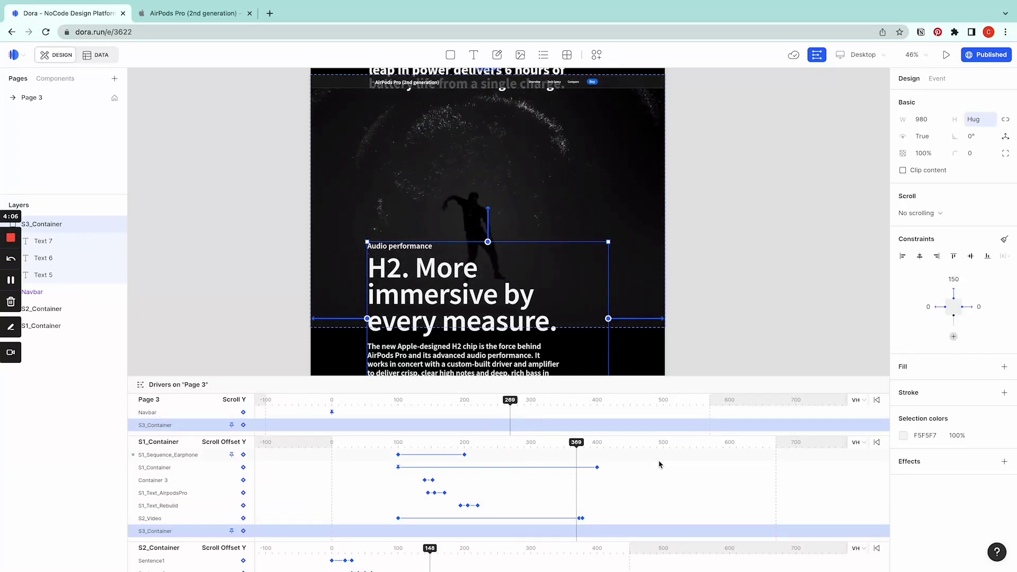
scroll(656, 464, down, 3)
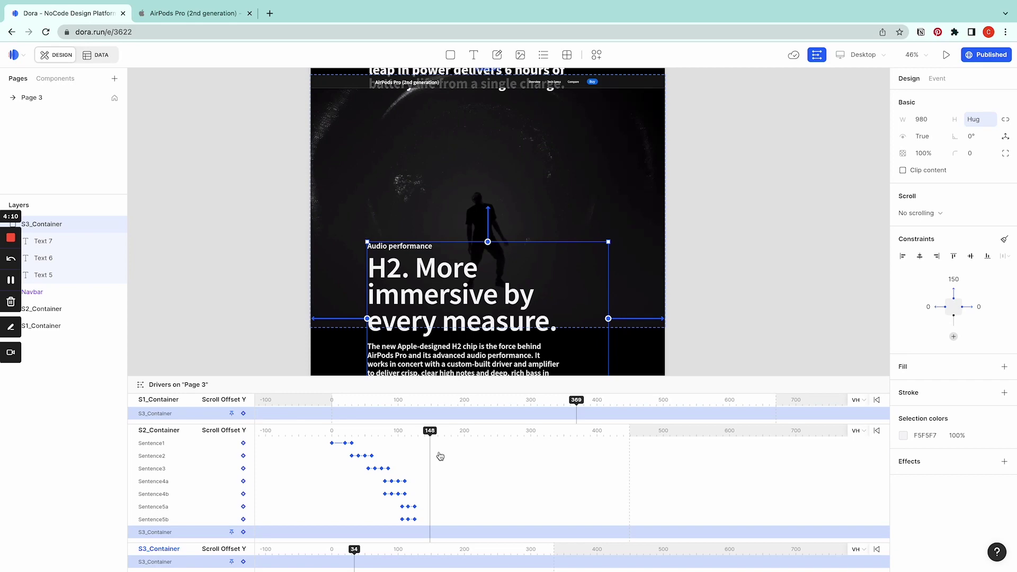
scroll(566, 439, up, 3)
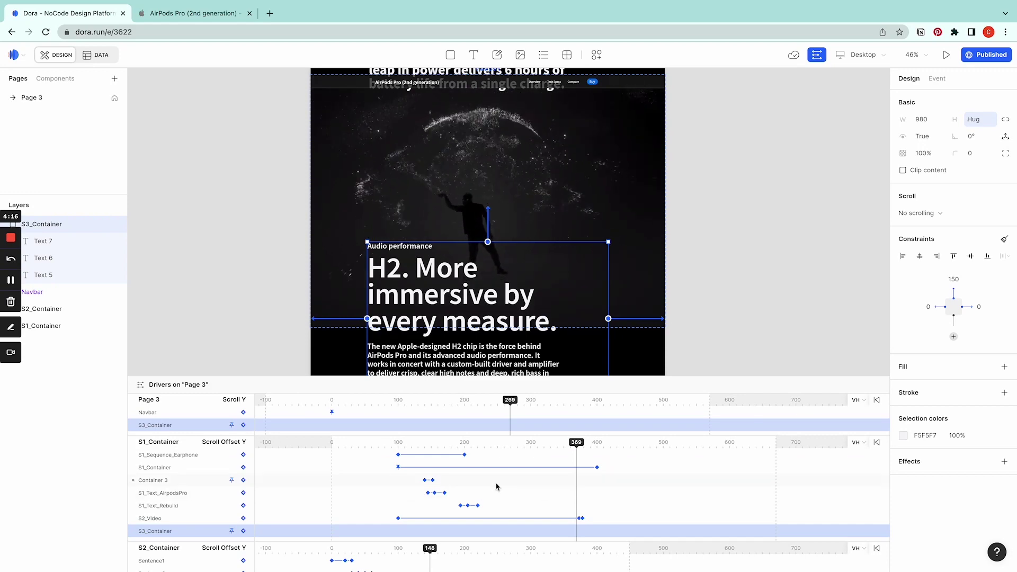
scroll(453, 279, up, 1)
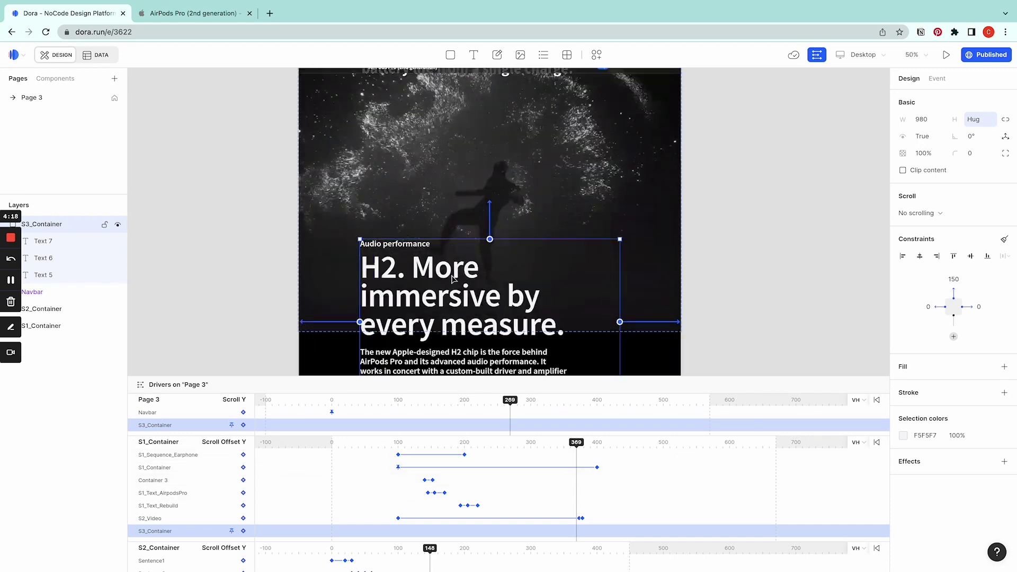
scroll(790, 170, down, 2)
Move the S2_Video keyframe to 369 and set it to 0% opacity, keeping 364 at full.
click(698, 240)
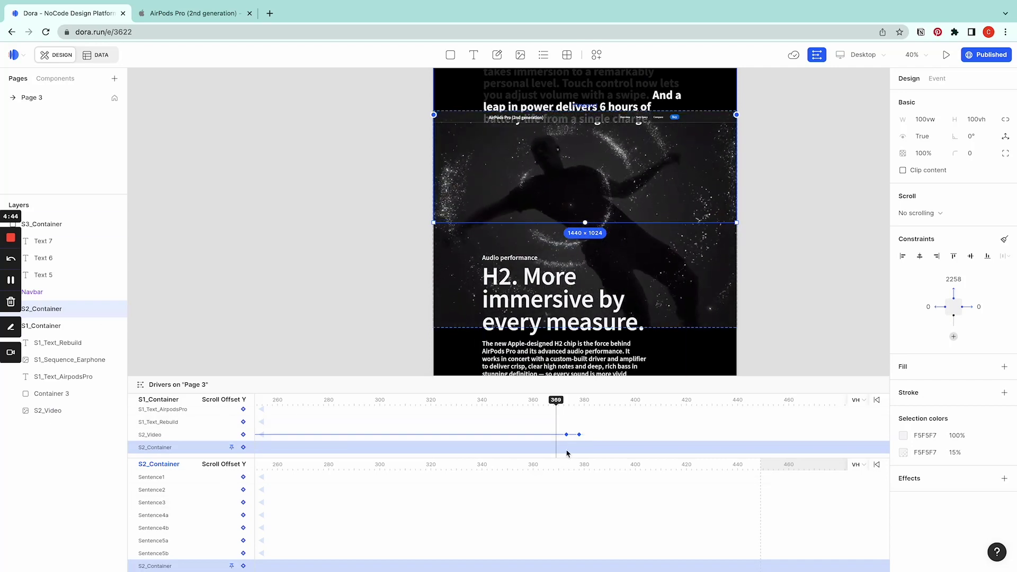
mouse_move(579, 436)
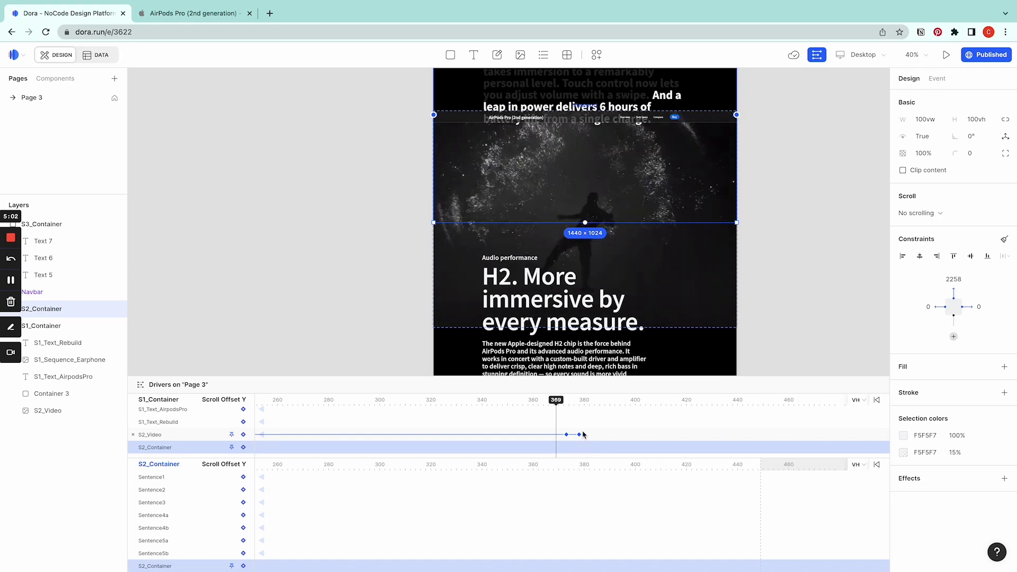
mouse_move(565, 435)
mouse_down()
mouse_move(531, 439)
mouse_move(556, 436)
mouse_up()
scroll(577, 436, up, 3)
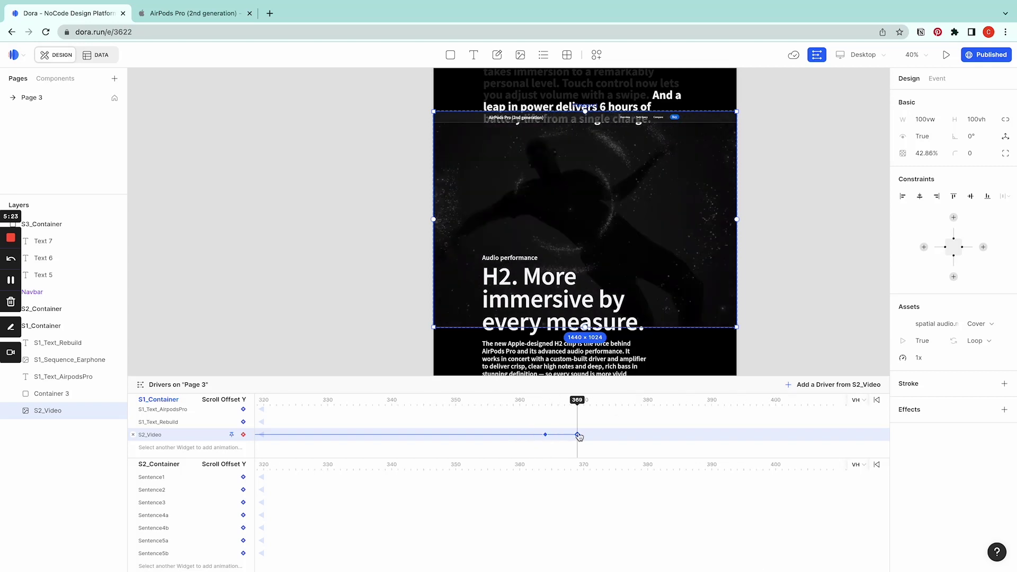
click(925, 153)
text(36)
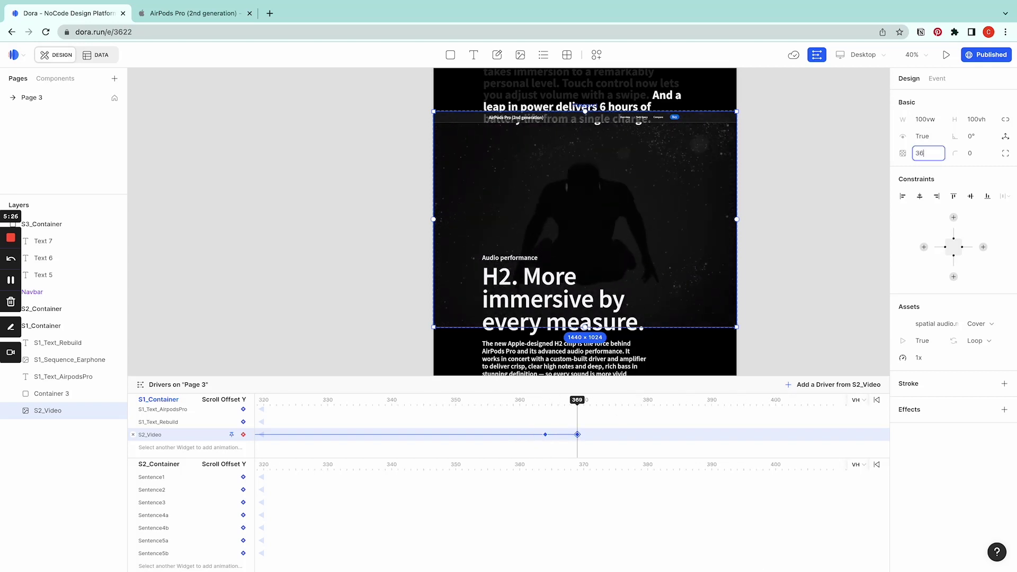
key(BackSpace)
key(BackSpace)
text(0)
key(Return)
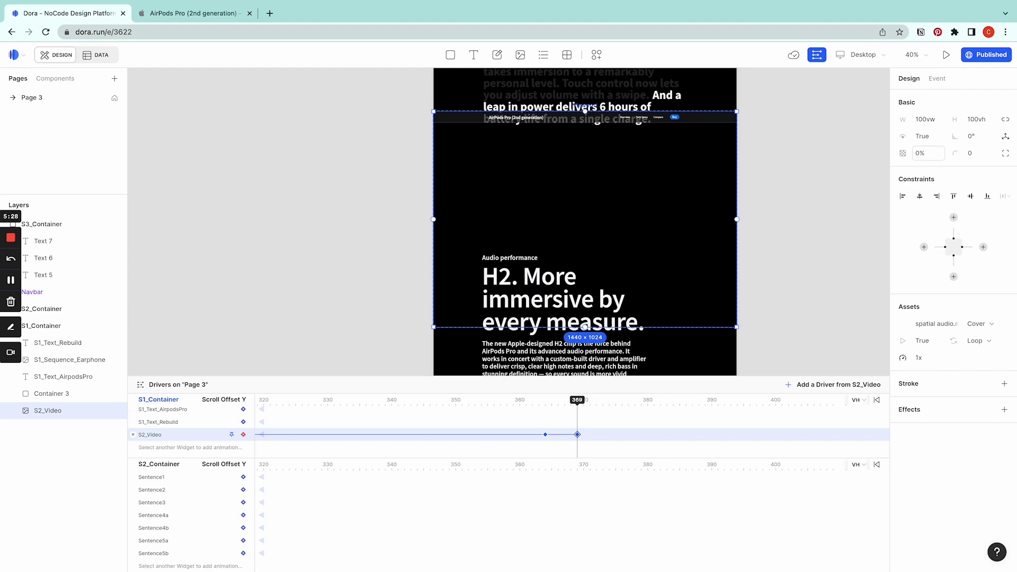
click(546, 406)
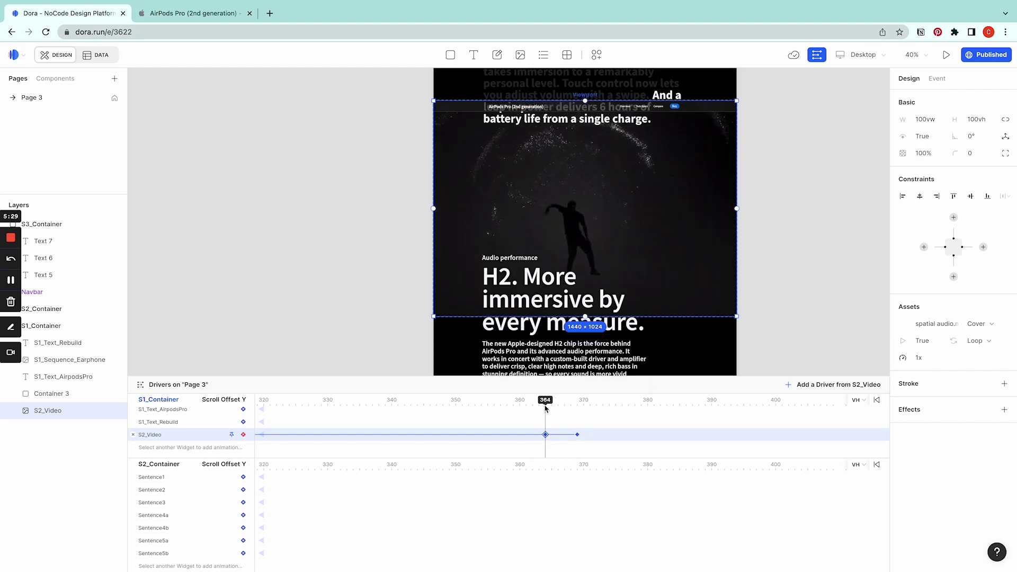
drag(545, 400, 578, 402)
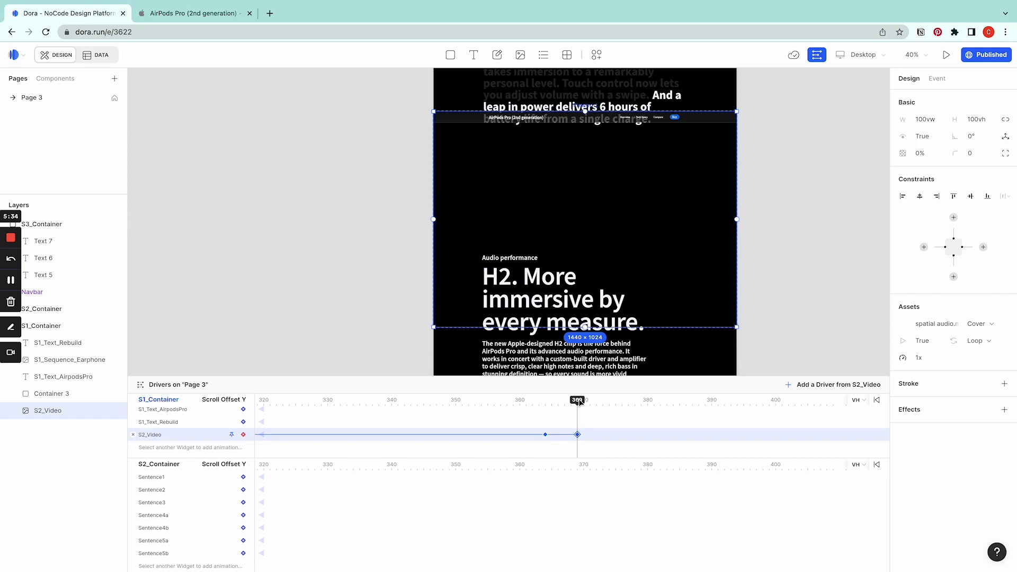
scroll(602, 496, down, 1)
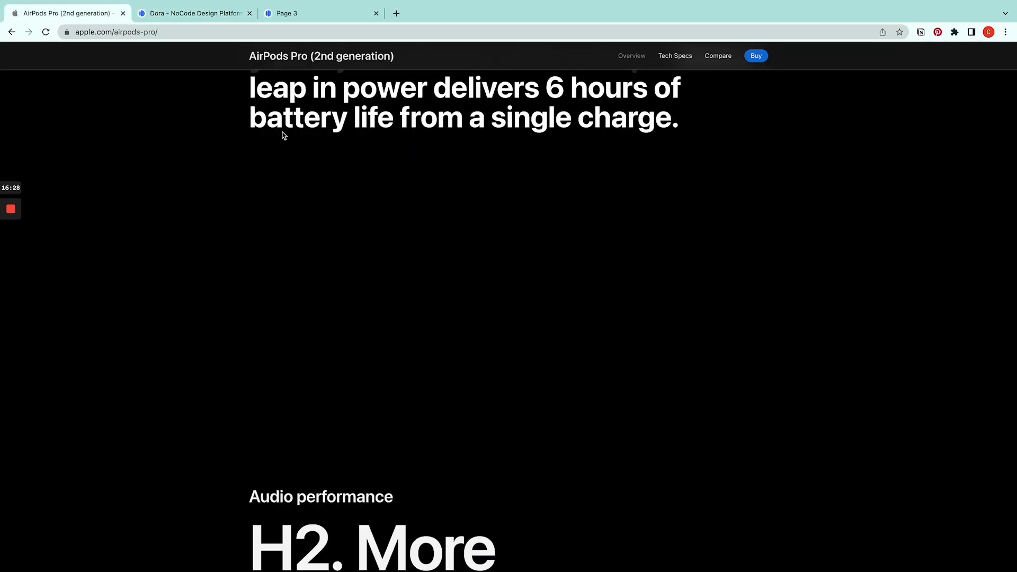
scroll(546, 262, down, 2)
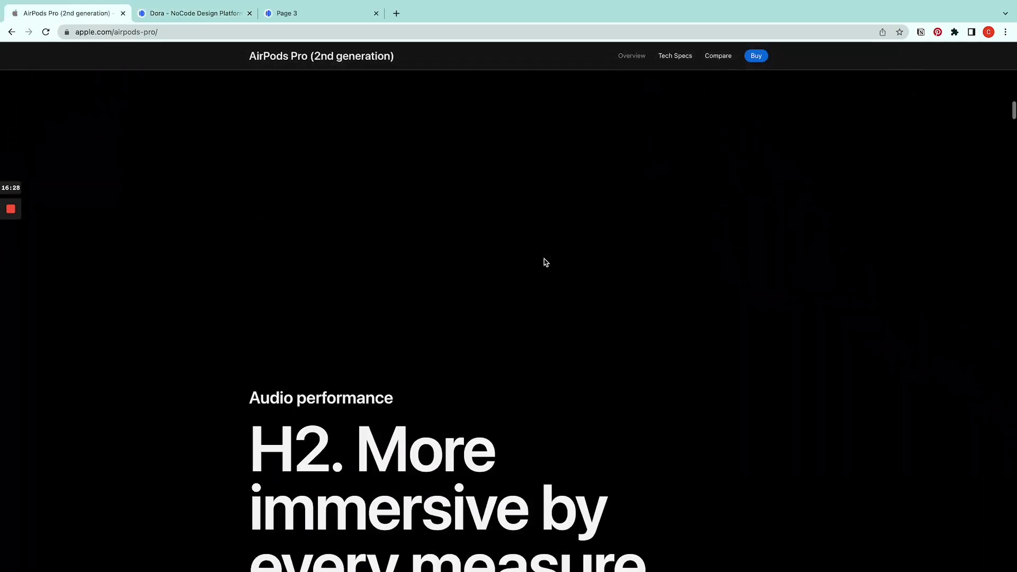
scroll(546, 262, down, 9)
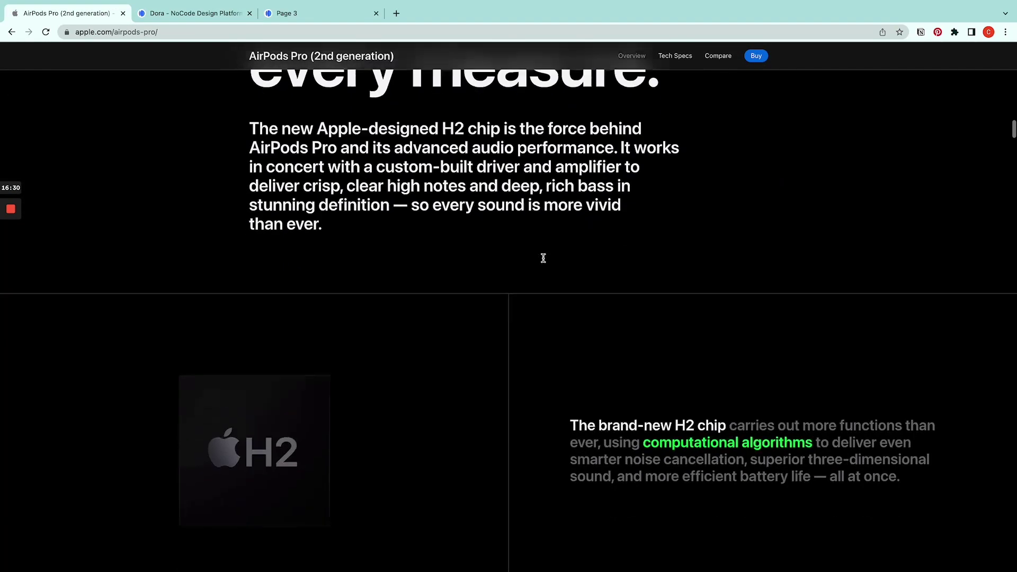
scroll(543, 258, down, 1)
scroll(325, 203, down, 2)
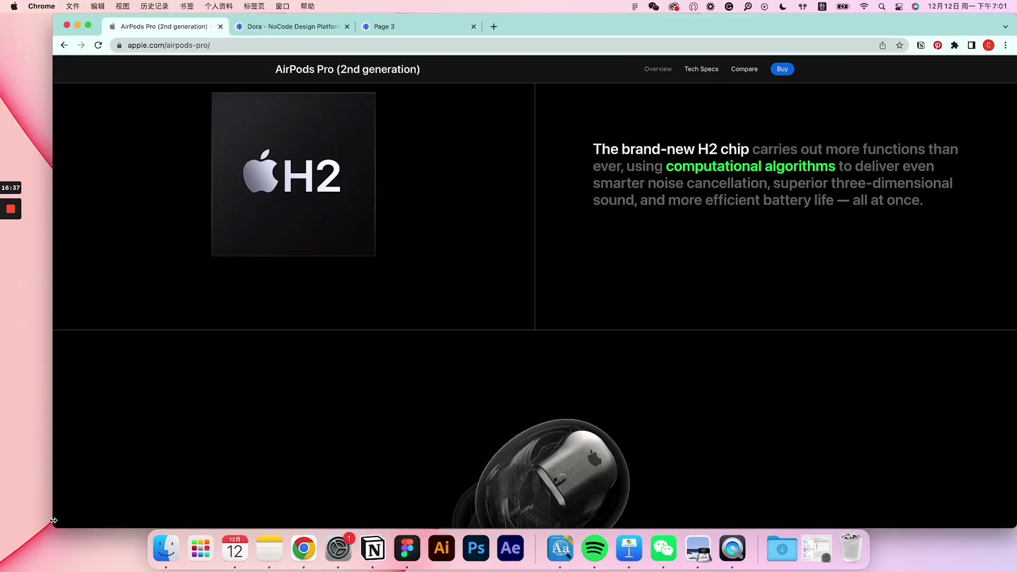
Resize the Chrome window narrower to watch the H2 chip bento reflow.
mouse_move(53, 521)
mouse_down()
mouse_move(154, 517)
mouse_move(59, 513)
mouse_up()
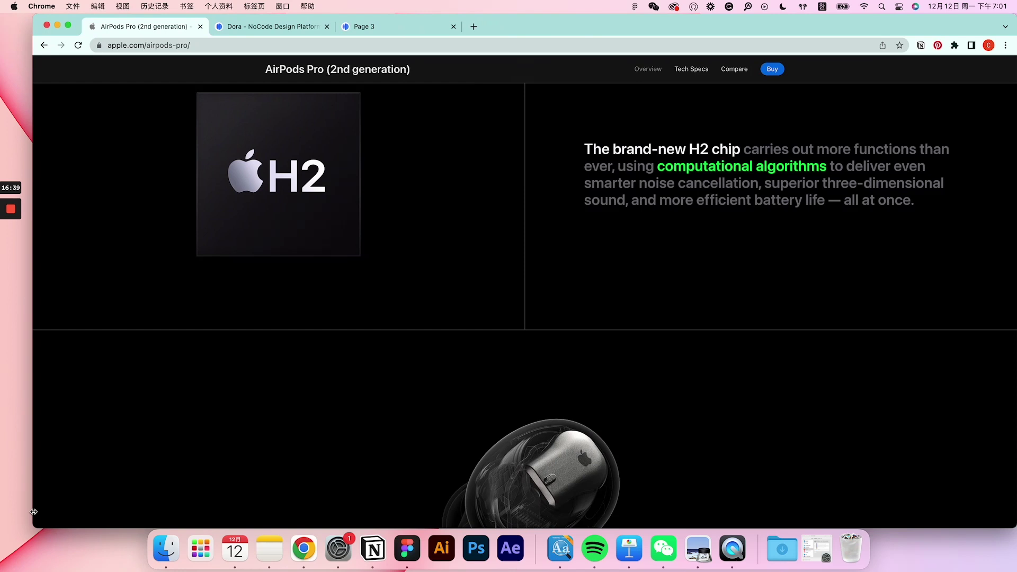
drag(33, 512, 37, 512)
scroll(288, 186, up, 2)
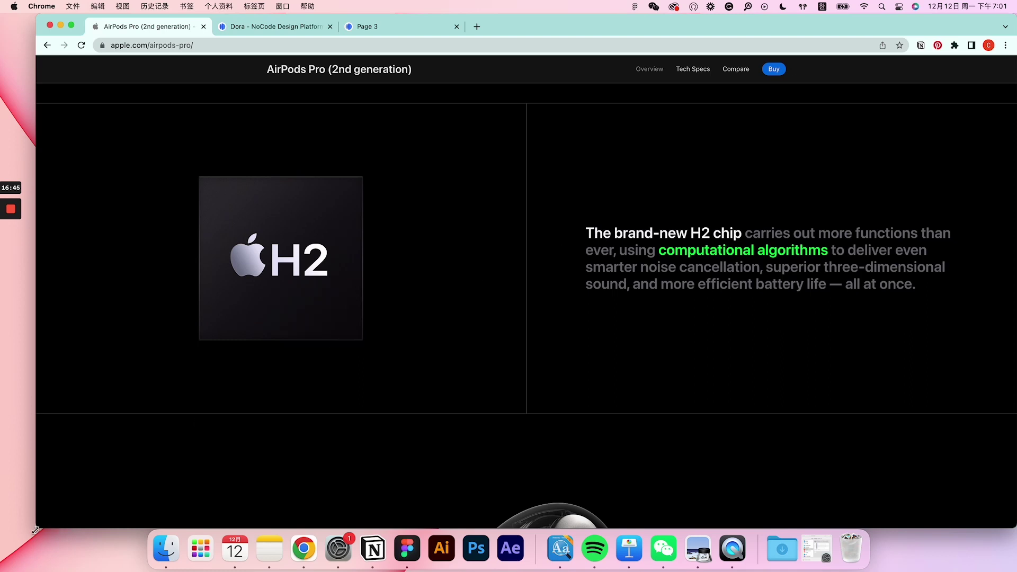
mouse_move(36, 531)
mouse_down()
mouse_move(116, 529)
mouse_move(11, 529)
mouse_move(30, 529)
mouse_up()
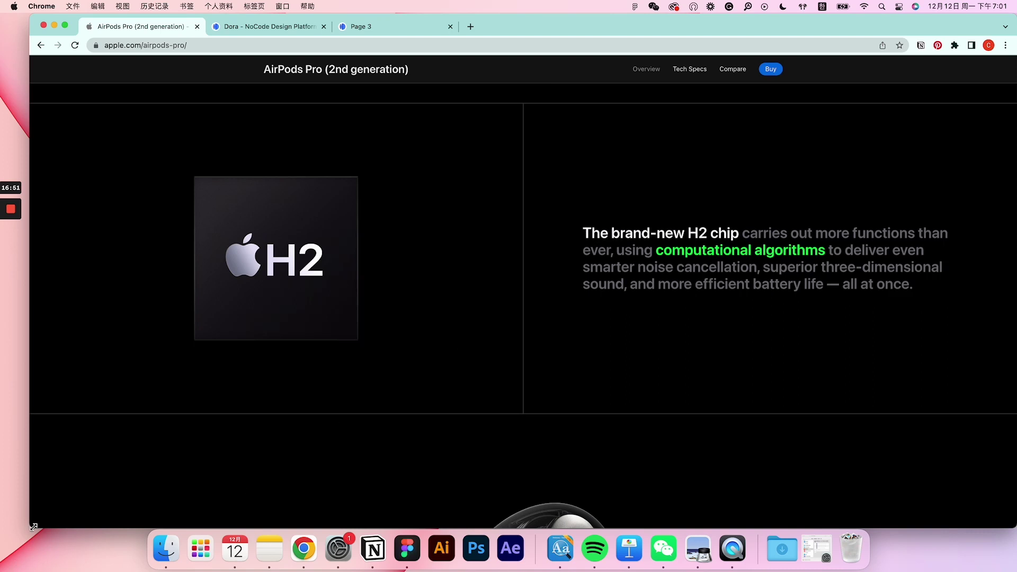
drag(33, 528, 128, 527)
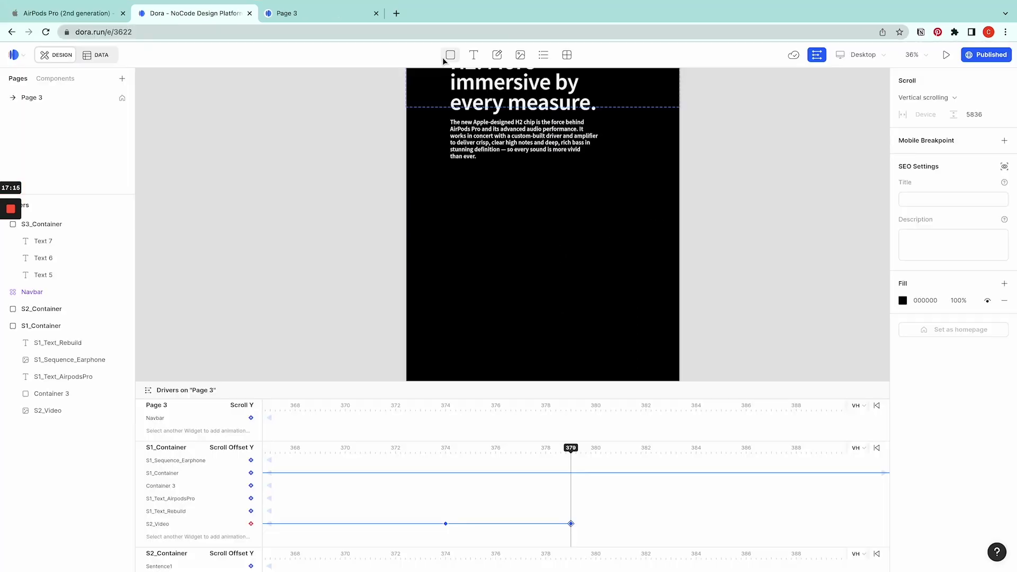
Draw a container below the H2 paragraph and size it 50vw × 532.
click(448, 56)
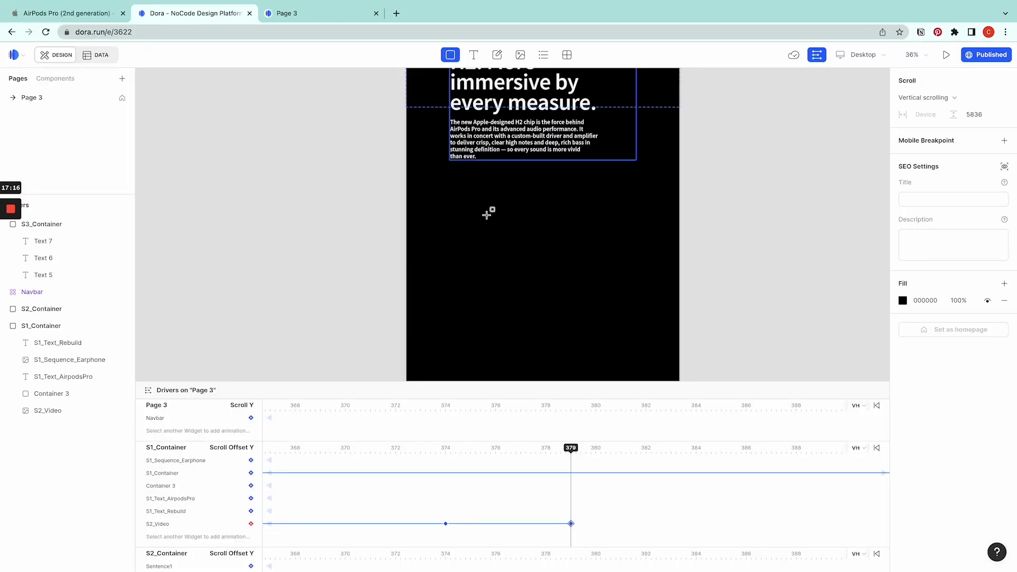
drag(452, 198, 554, 283)
scroll(516, 241, down, 5)
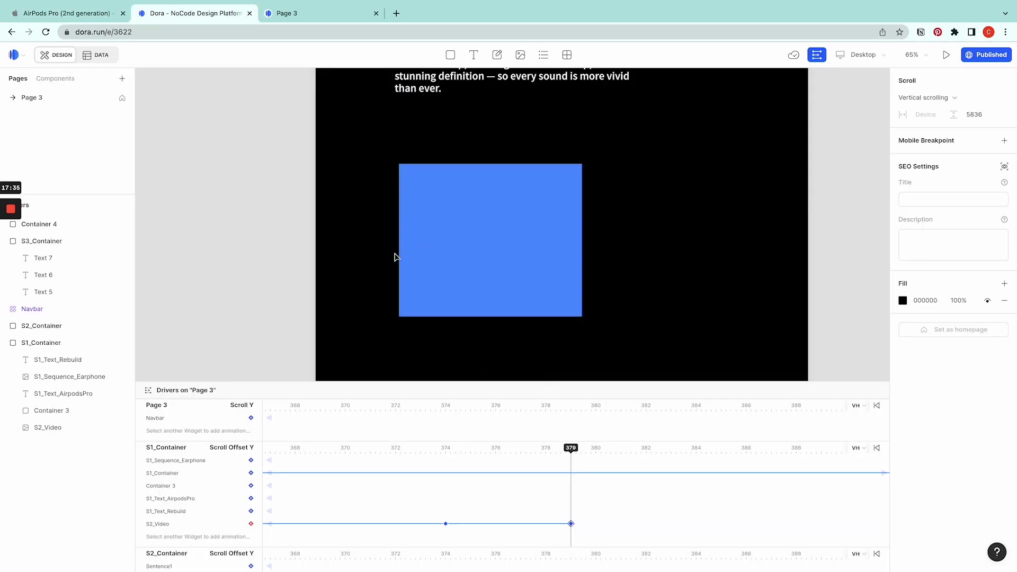
click(396, 255)
double_click(925, 122)
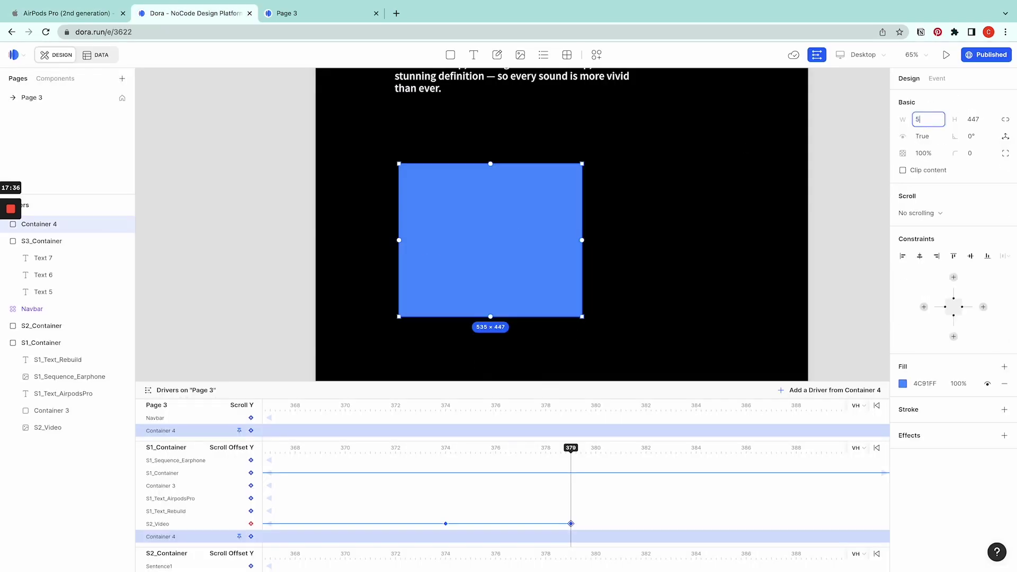
text(50vw)
key(Return)
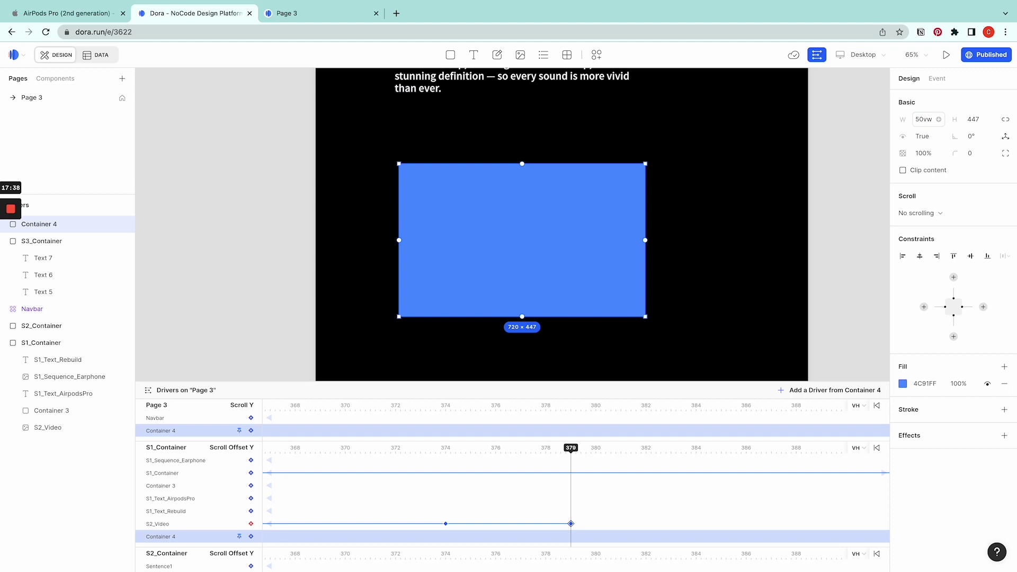
double_click(979, 122)
text(532)
key(Return)
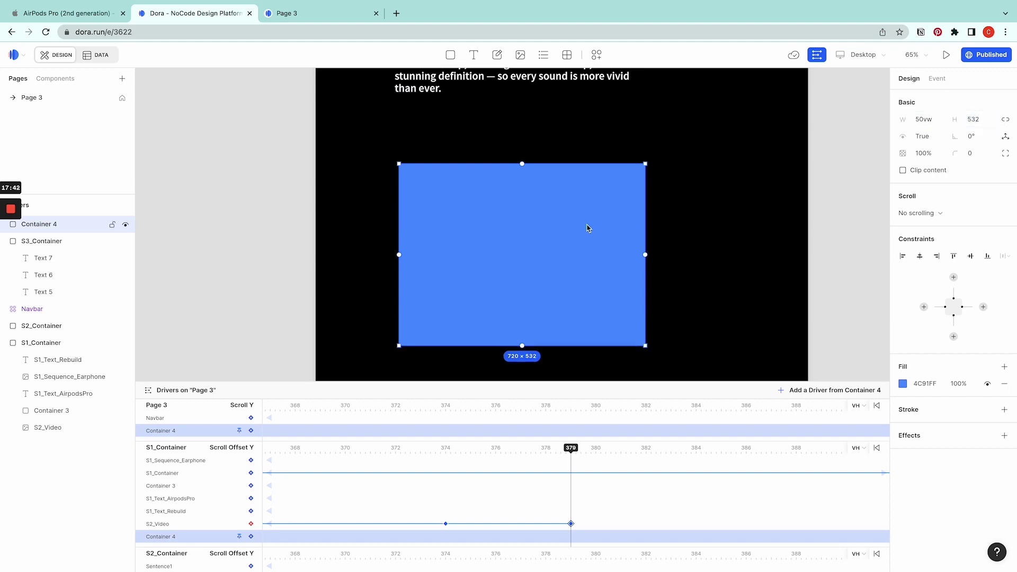
Snap the container to the left edge and paste a duplicate as Container 5.
drag(508, 229, 640, 227)
key(ctrl+c)
key(ctrl+v)
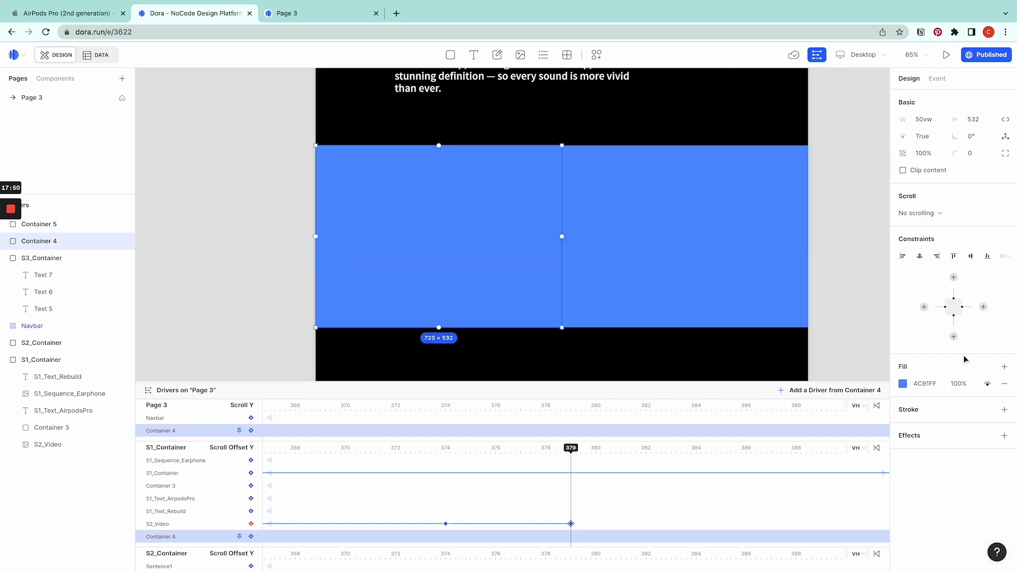
Remove Container 4's fill and give it a 515151 grey stroke.
click(1006, 384)
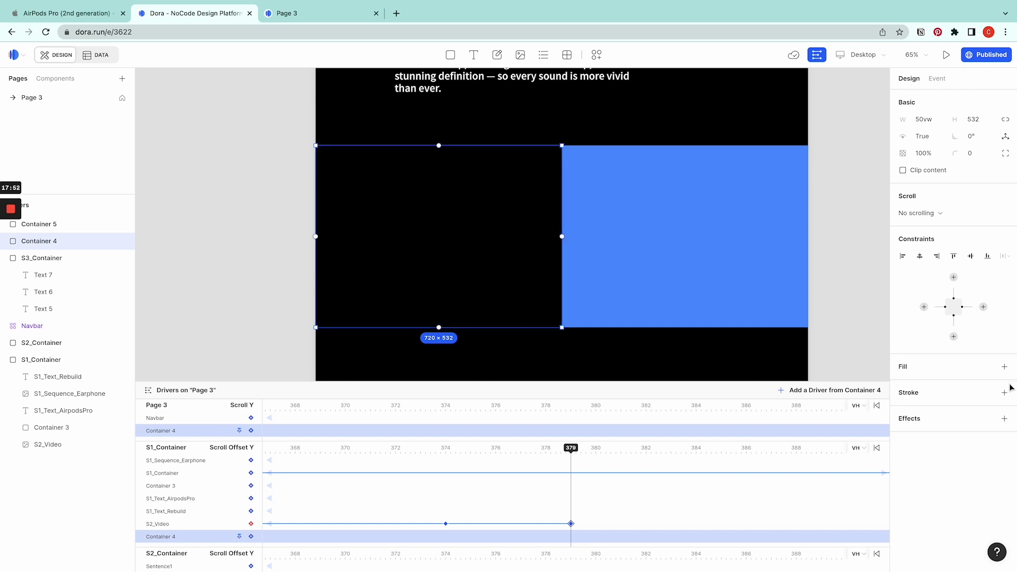
click(1004, 393)
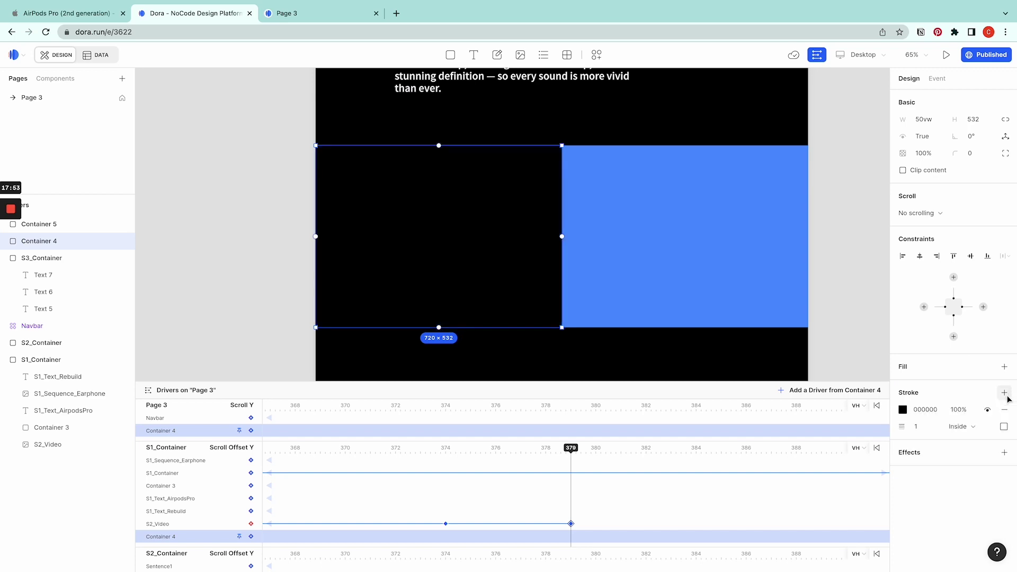
click(937, 409)
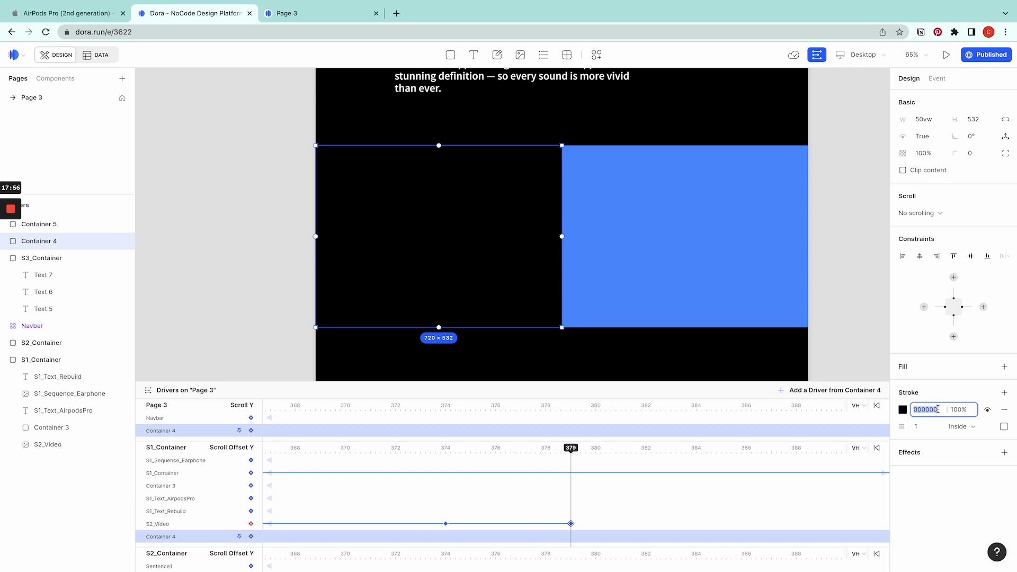
text(515151)
key(Return)
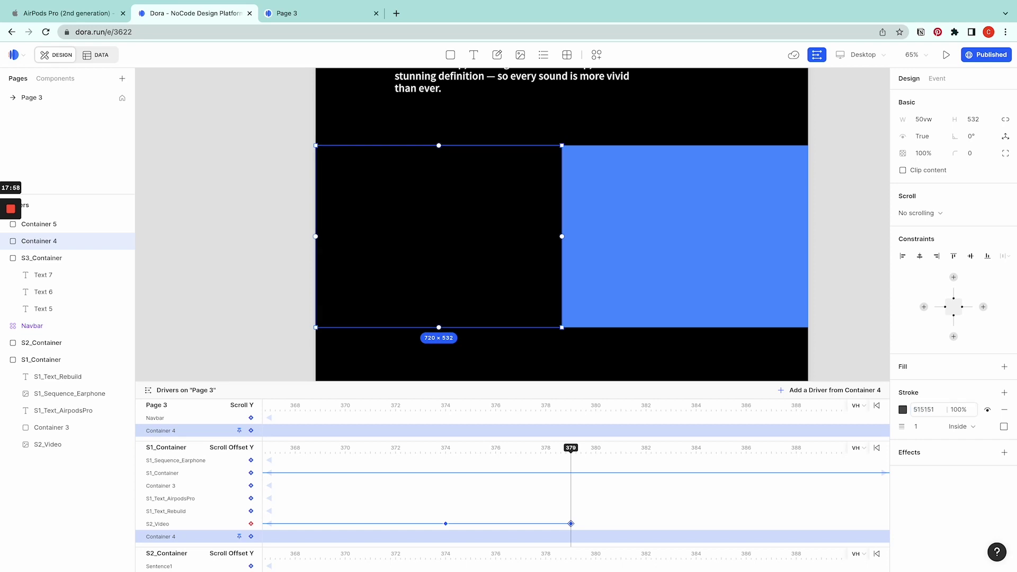
click(232, 250)
click(447, 151)
Try the Center, Inside and Outside stroke positions, settling on Center.
click(966, 428)
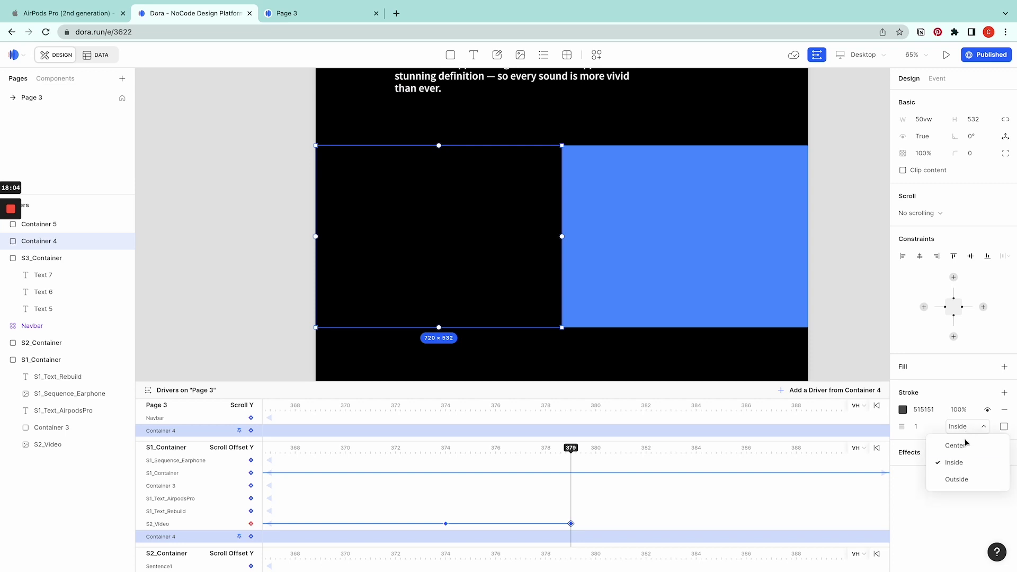
click(957, 446)
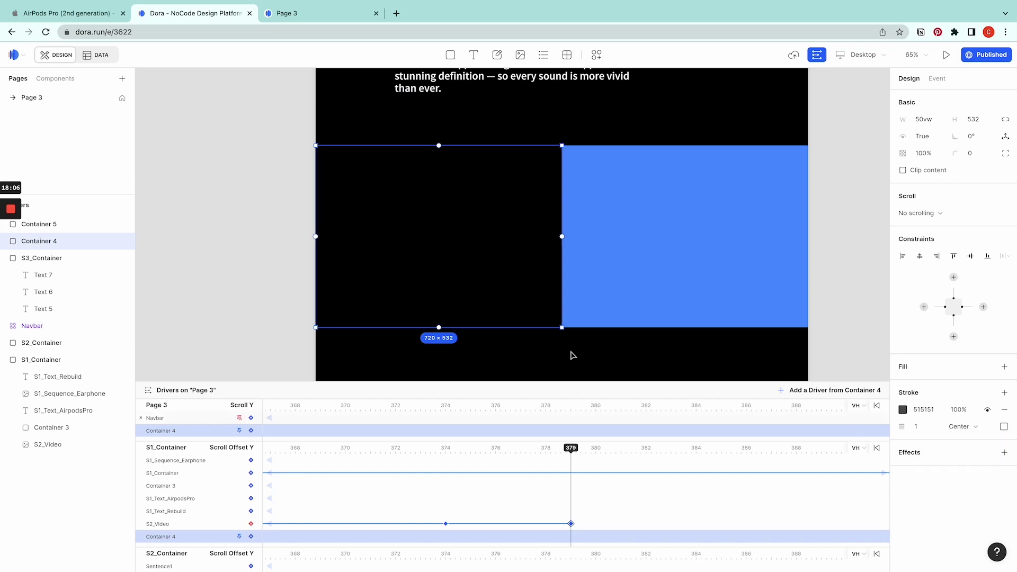
scroll(472, 346, up, 10)
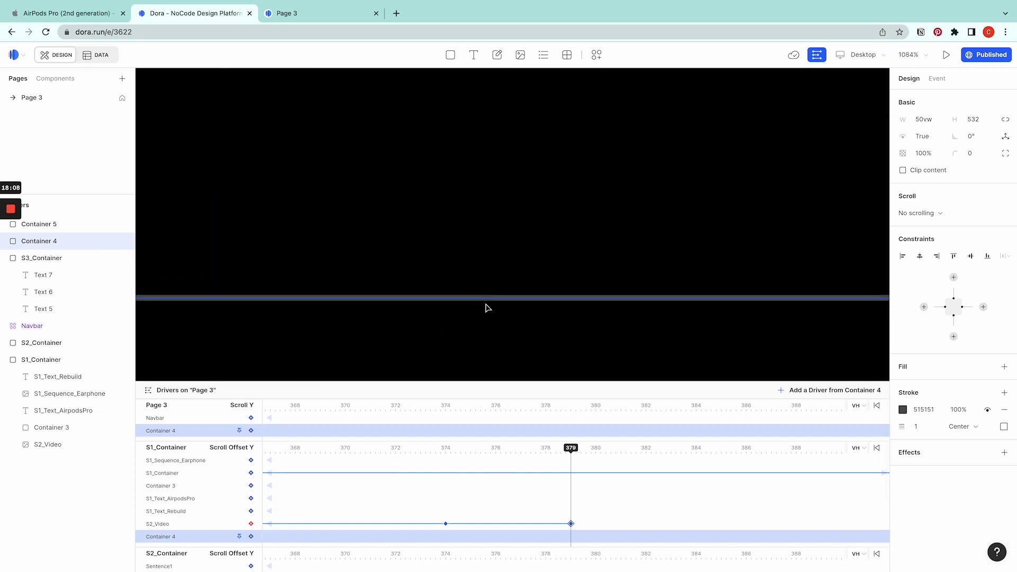
scroll(488, 305, up, 6)
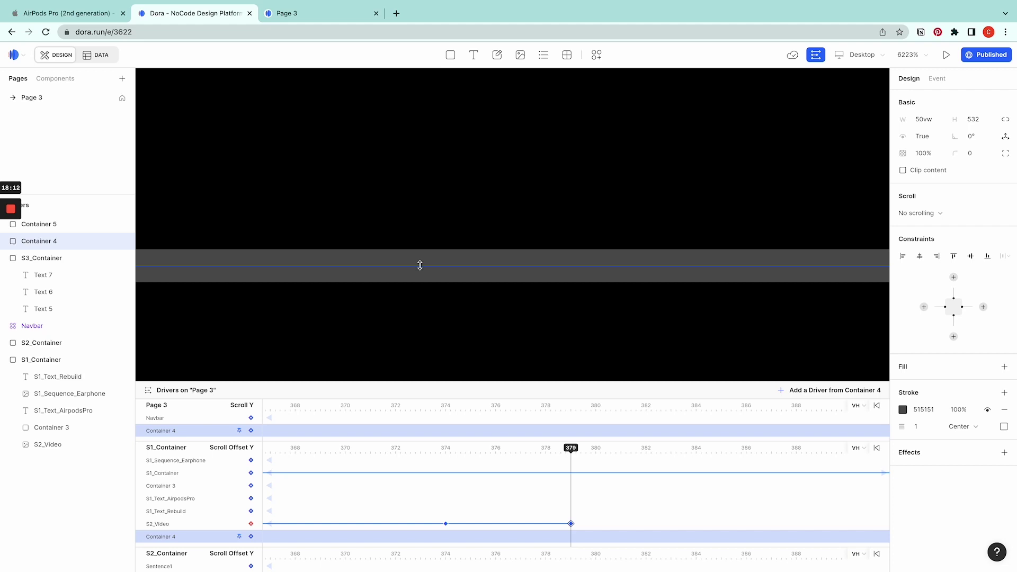
click(984, 425)
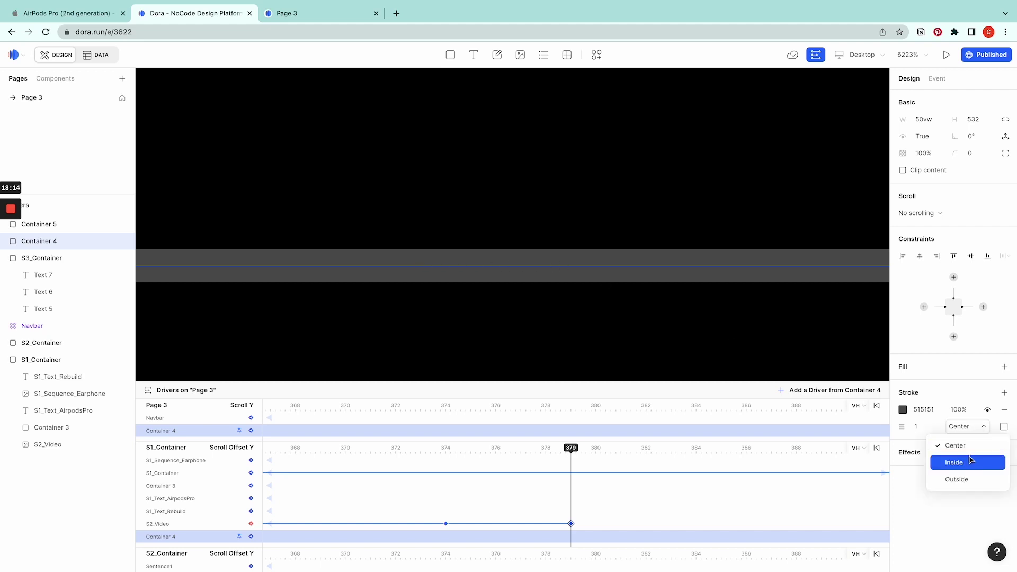
click(962, 461)
click(964, 430)
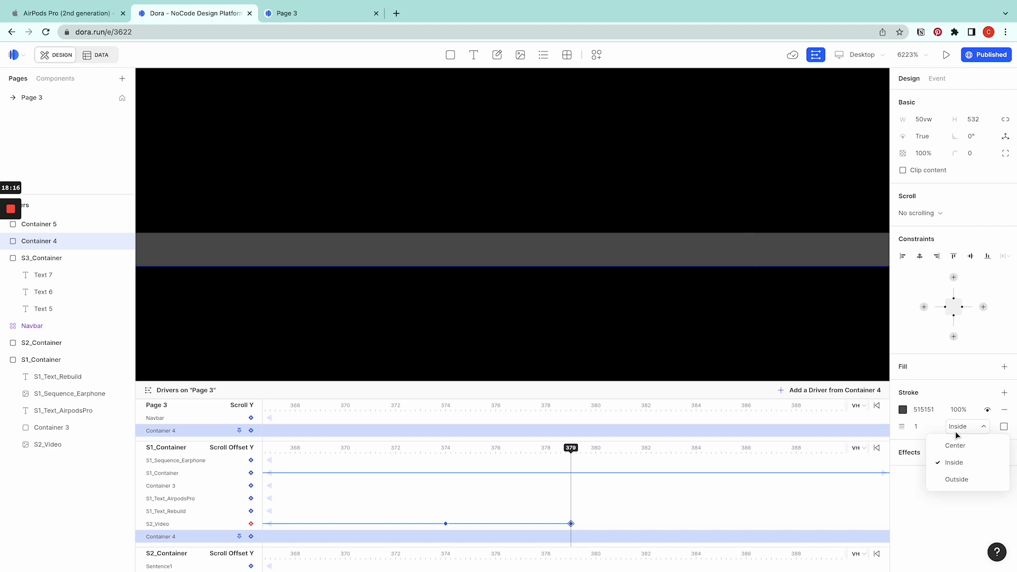
click(959, 478)
click(971, 433)
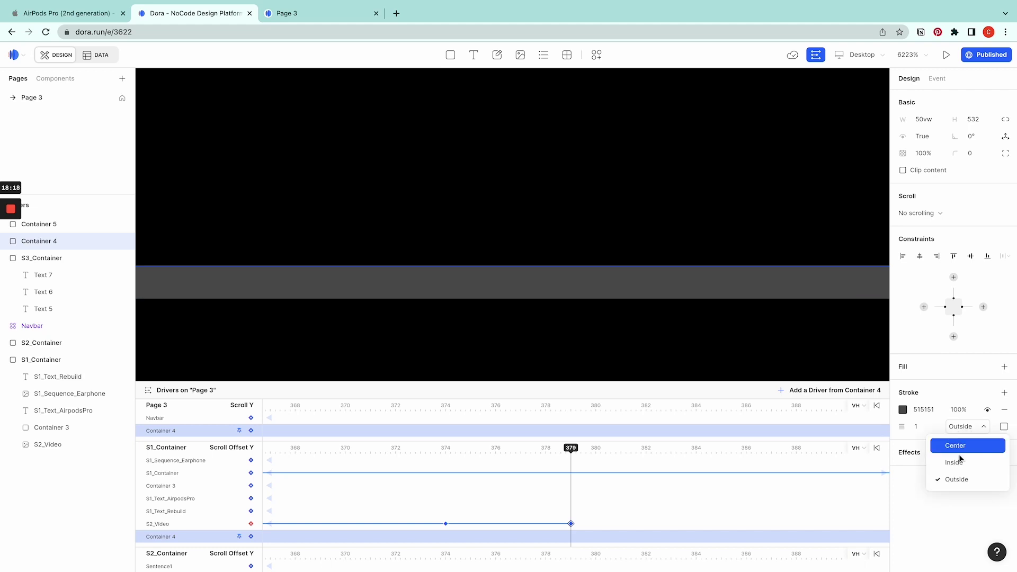
click(962, 445)
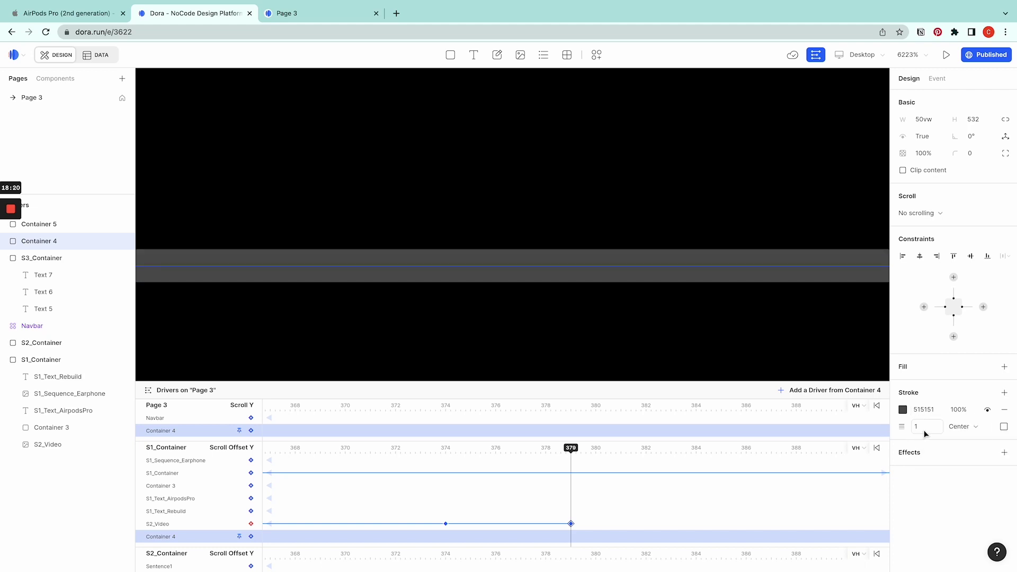
scroll(613, 243, down, 5)
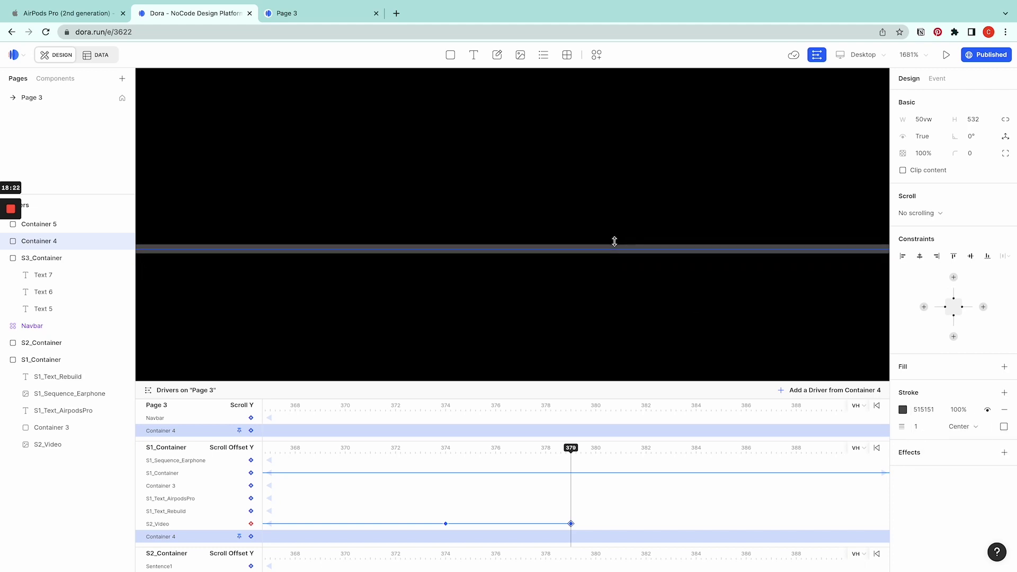
scroll(615, 241, down, 3)
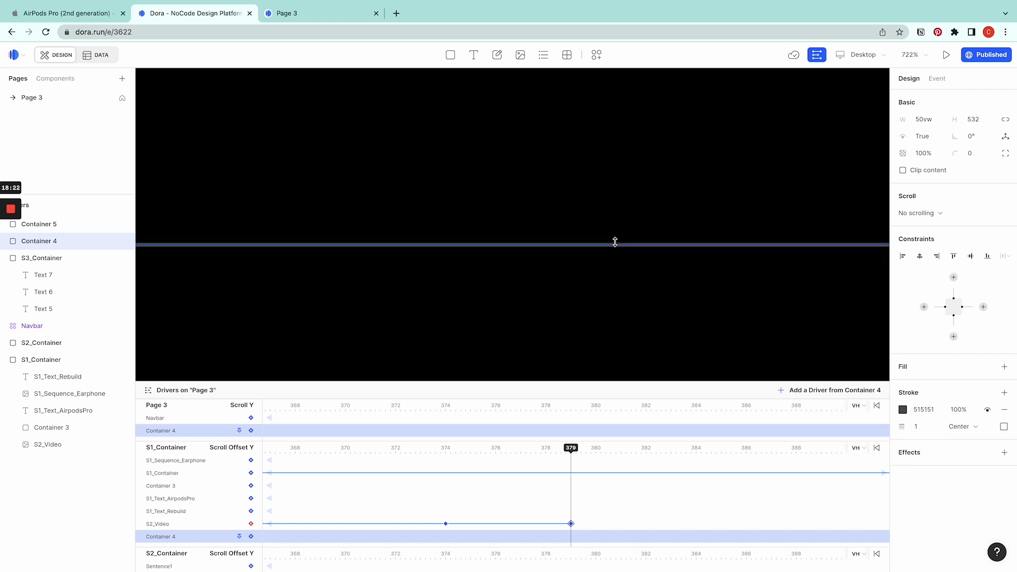
Try per-side stroke widths on the container, then undo the change.
click(1005, 428)
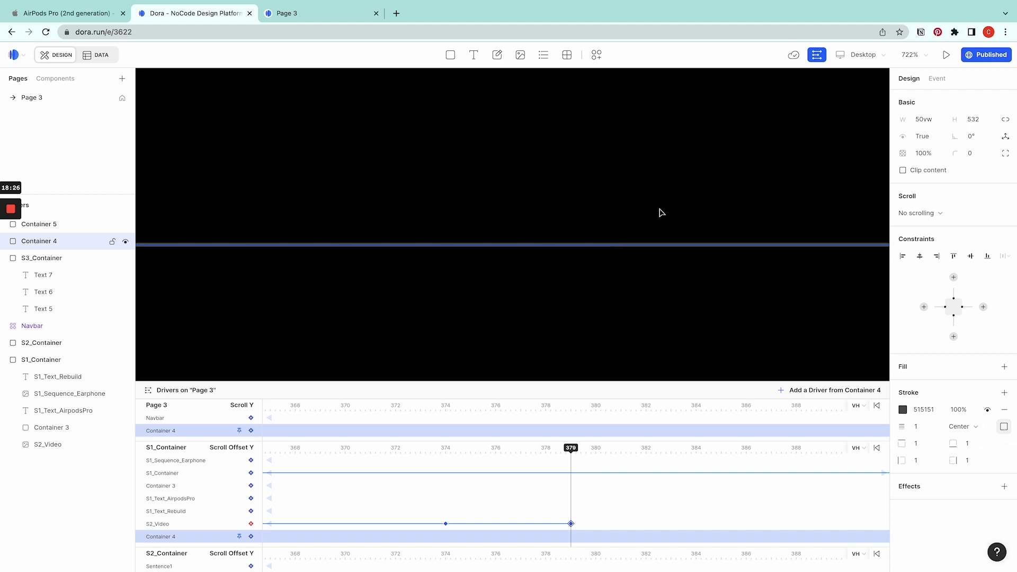
scroll(661, 211, down, 10)
scroll(596, 194, up, 3)
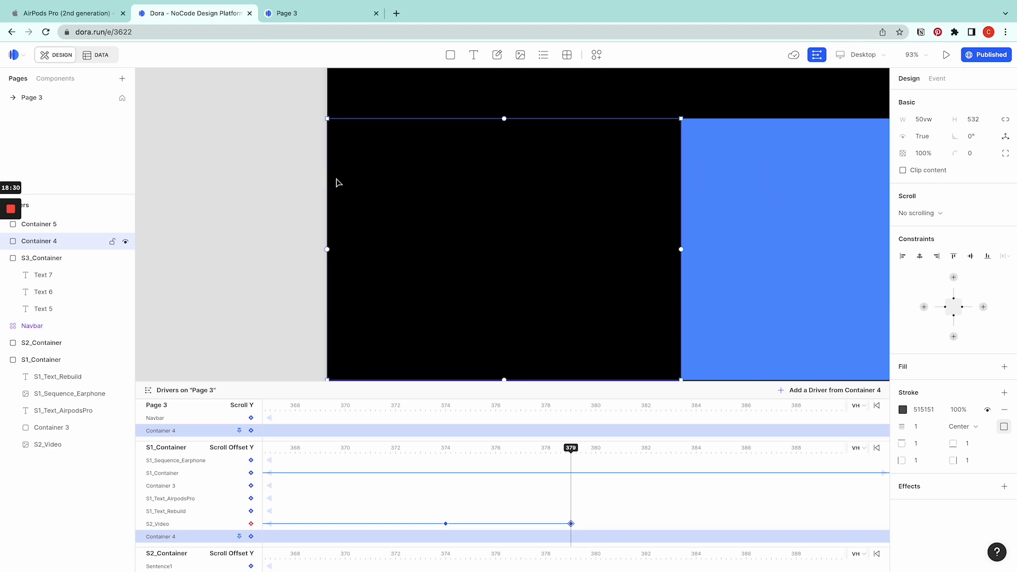
click(931, 460)
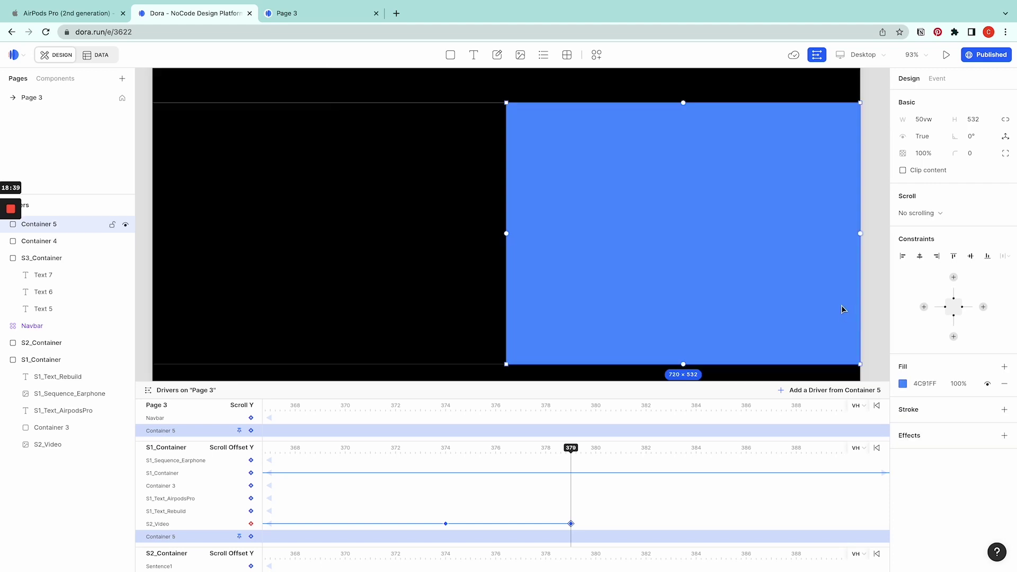
key(ctrl+z)
Drag Container 5 to the right half beside Container 4 and reselect it.
click(356, 245)
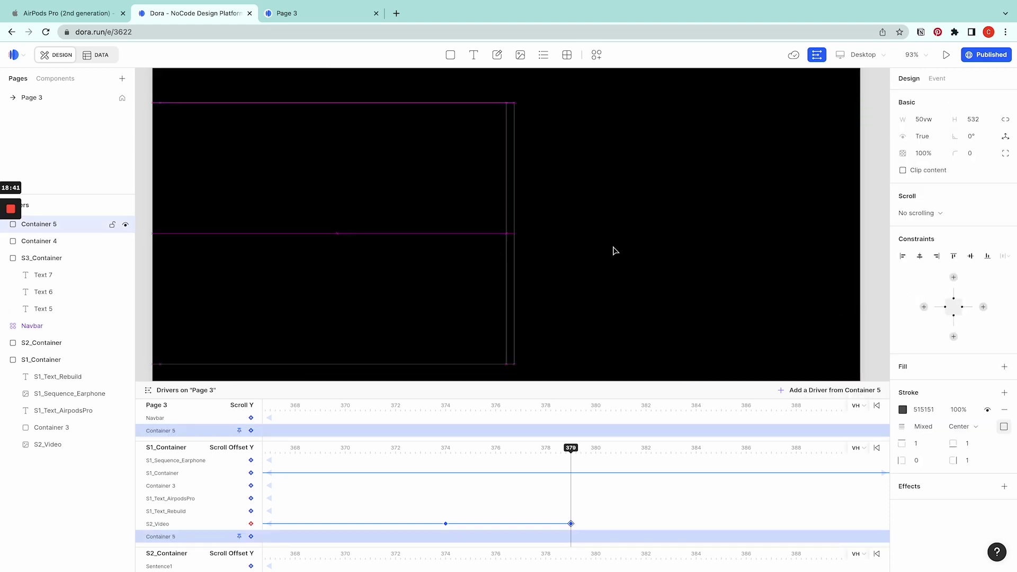
drag(433, 254, 739, 257)
click(860, 290)
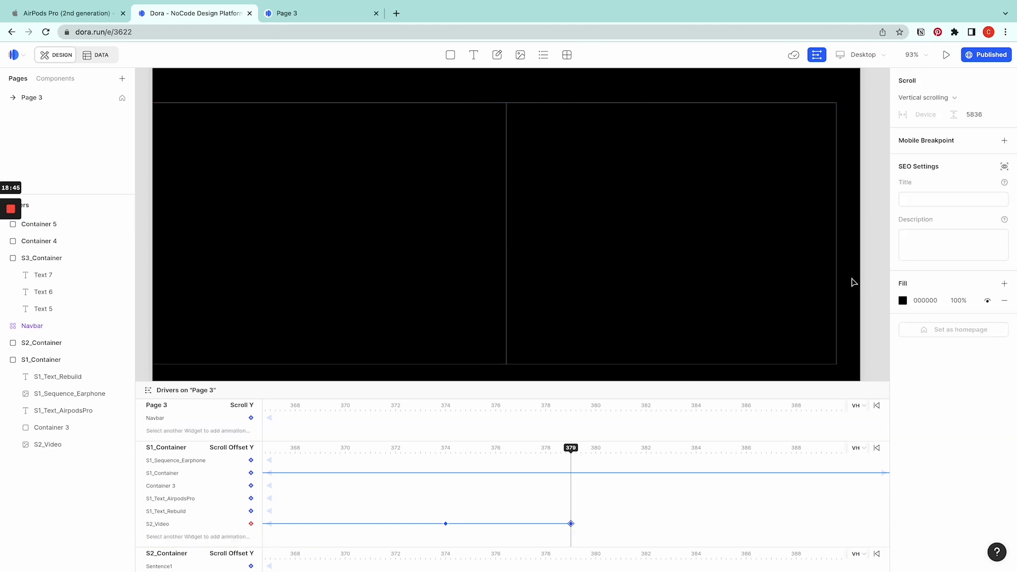
click(837, 275)
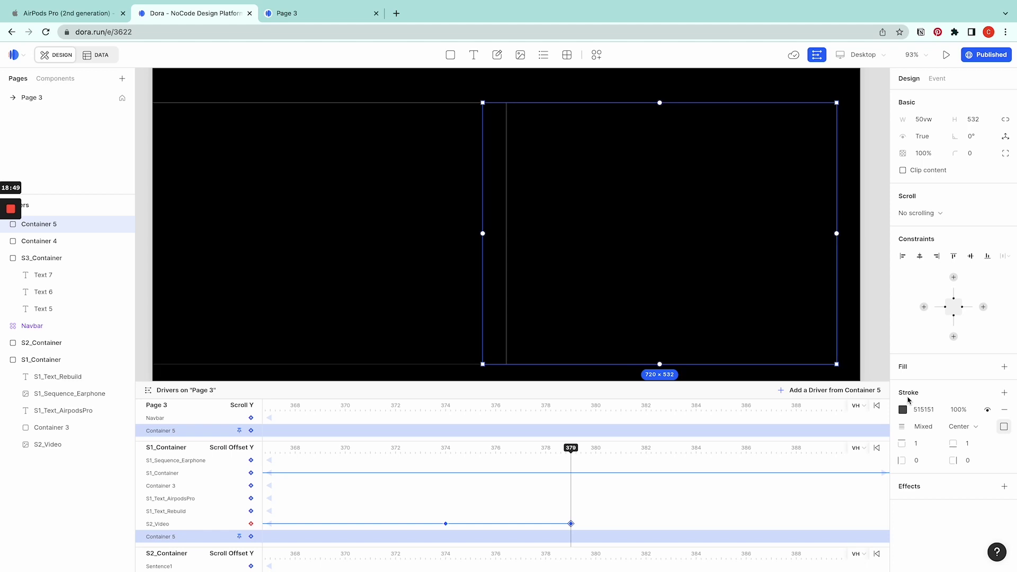
click(858, 289)
click(837, 275)
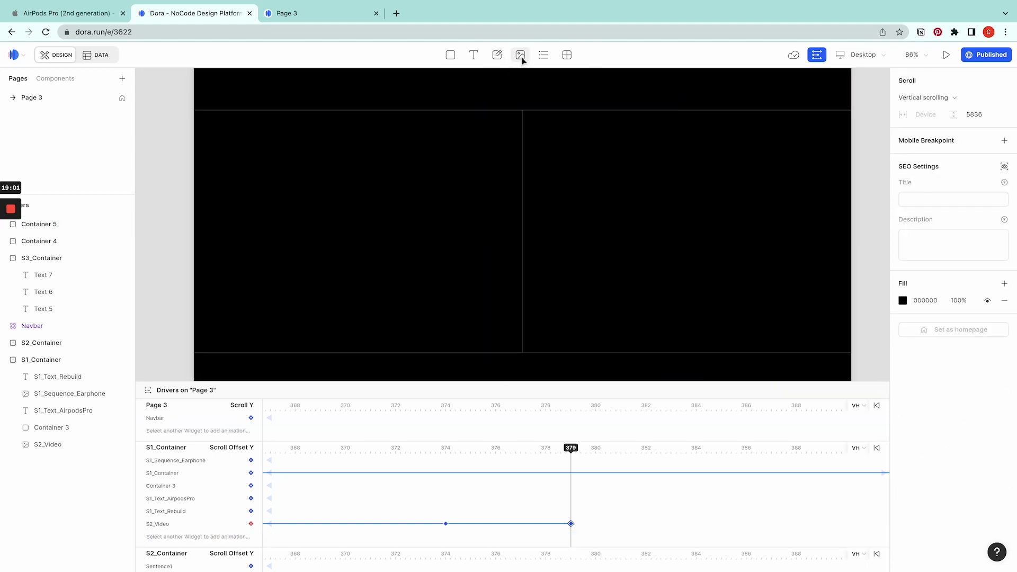
Add the uploaded H2 chip video as an image centred horizontally in the left bento.
click(521, 55)
drag(265, 153, 432, 313)
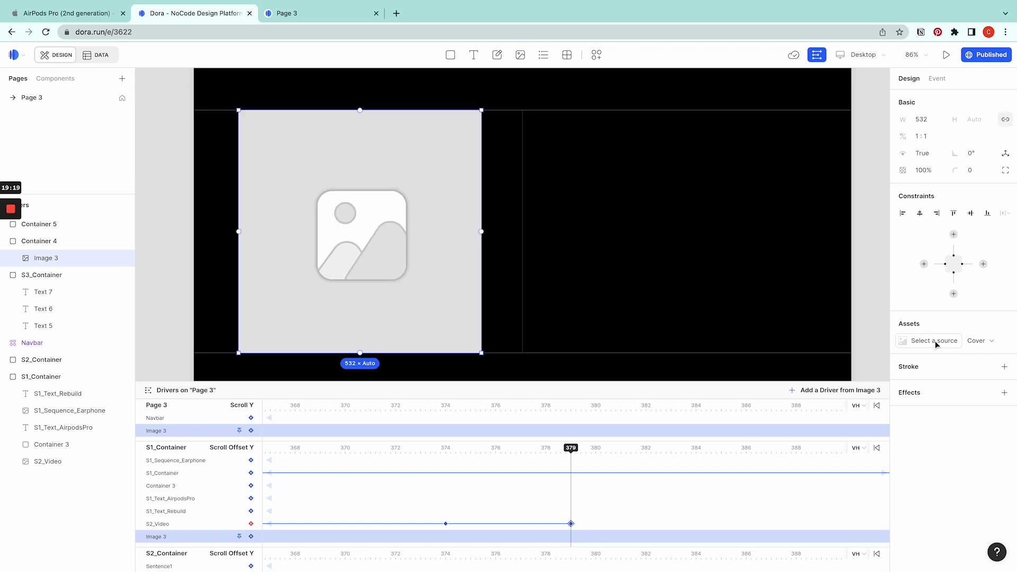
click(934, 341)
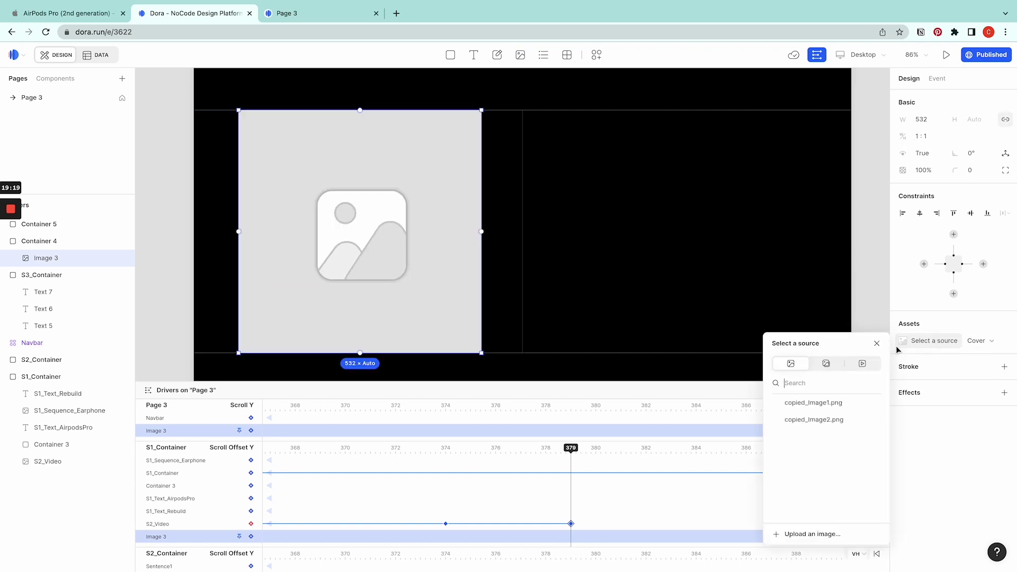
click(829, 364)
click(862, 366)
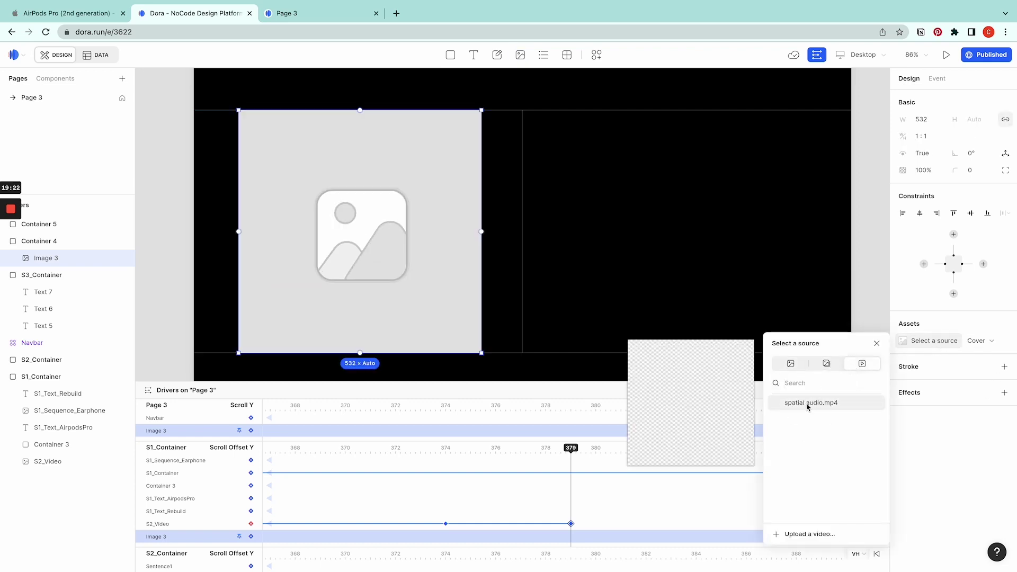
click(816, 536)
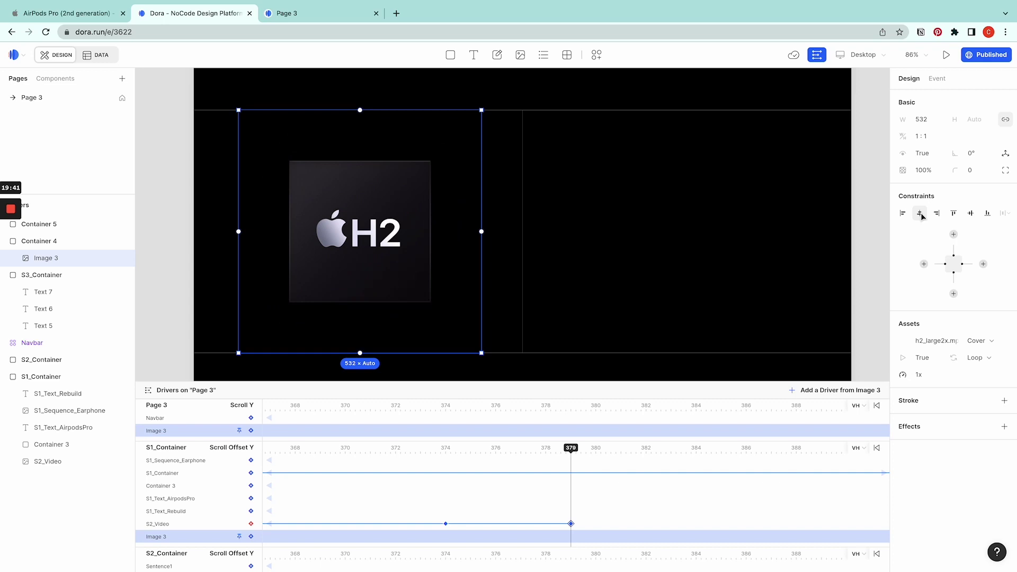
click(922, 217)
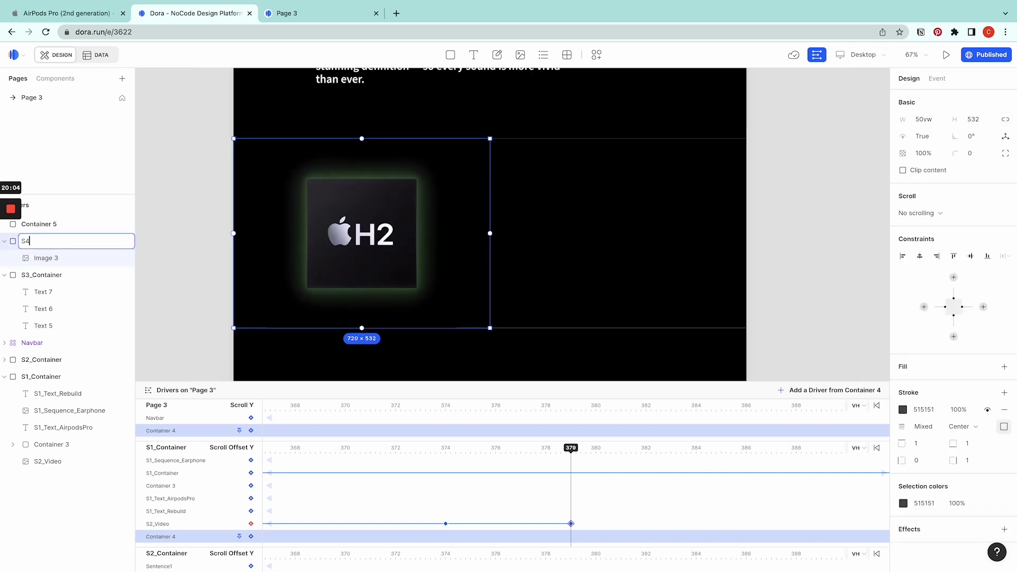
text(_Left bento)
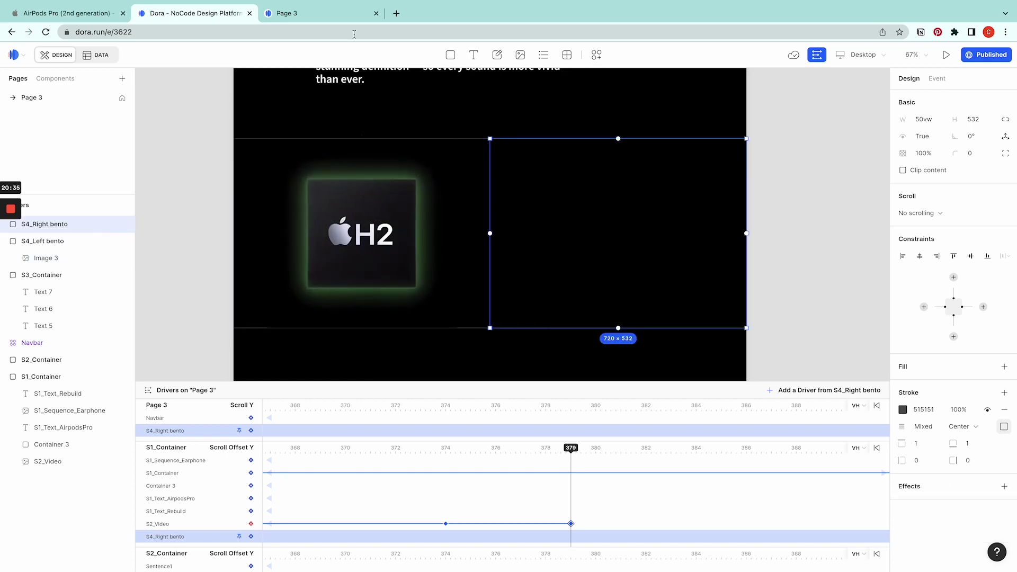
Select the H2 chip paragraph on Apple's page and return to Dora.
click(90, 14)
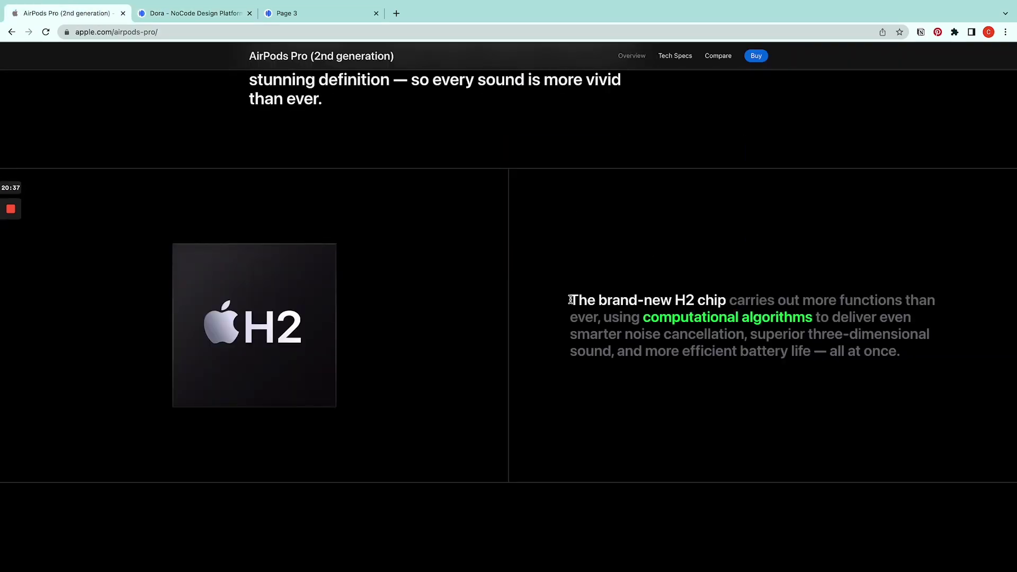
drag(570, 300, 937, 350)
key(ctrl+Tab)
Paste the H2 chip paragraph into a text box in S4_Right bento, SemiBold 28, line height 32.
key(t)
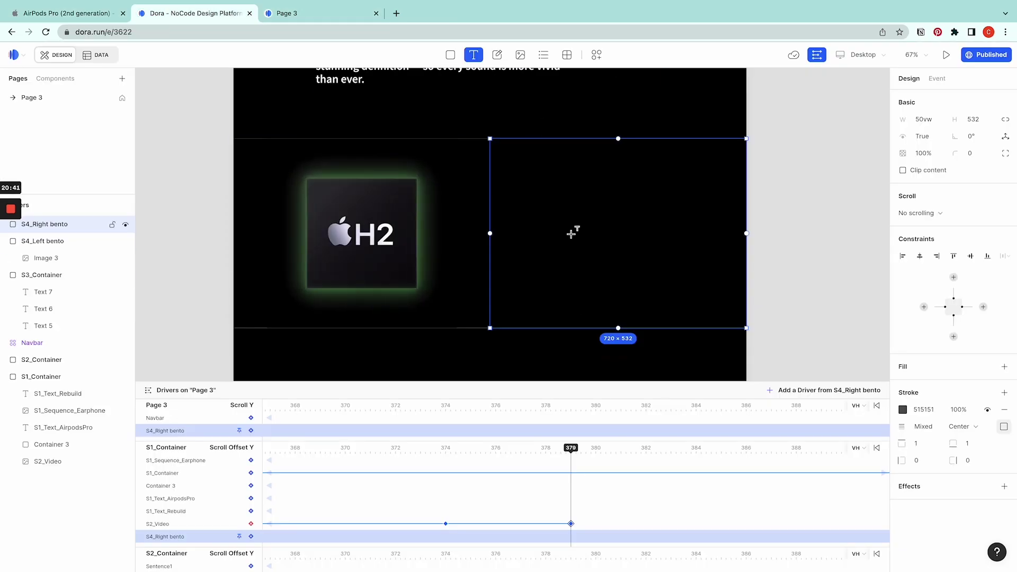
drag(539, 205, 703, 299)
key(ctrl+v)
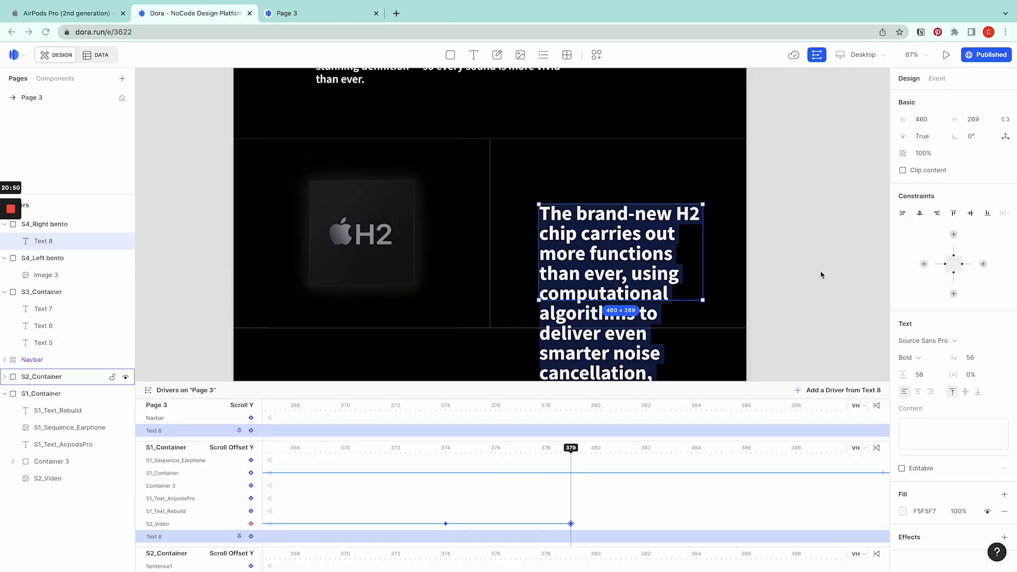
click(932, 363)
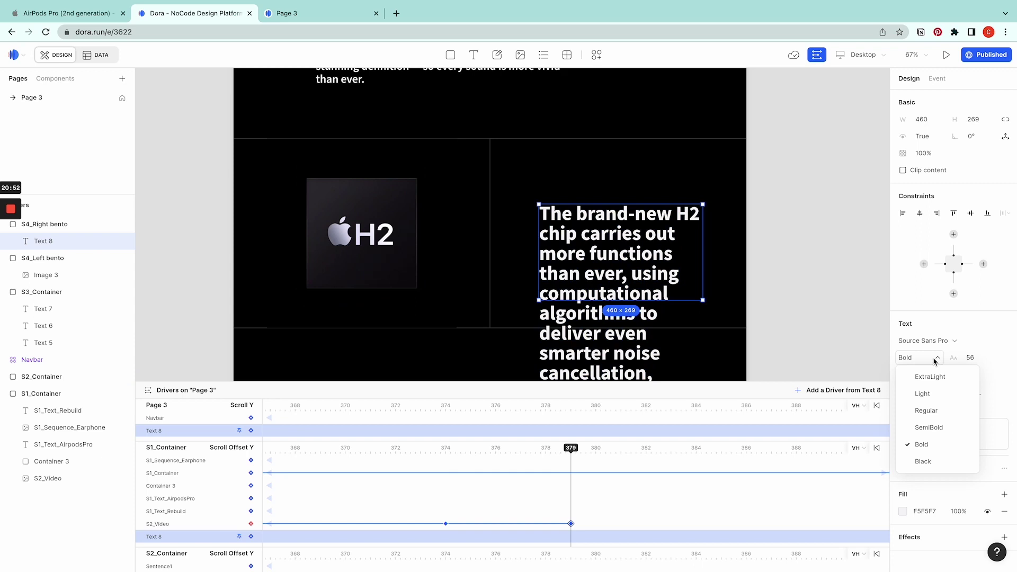
click(931, 424)
click(981, 356)
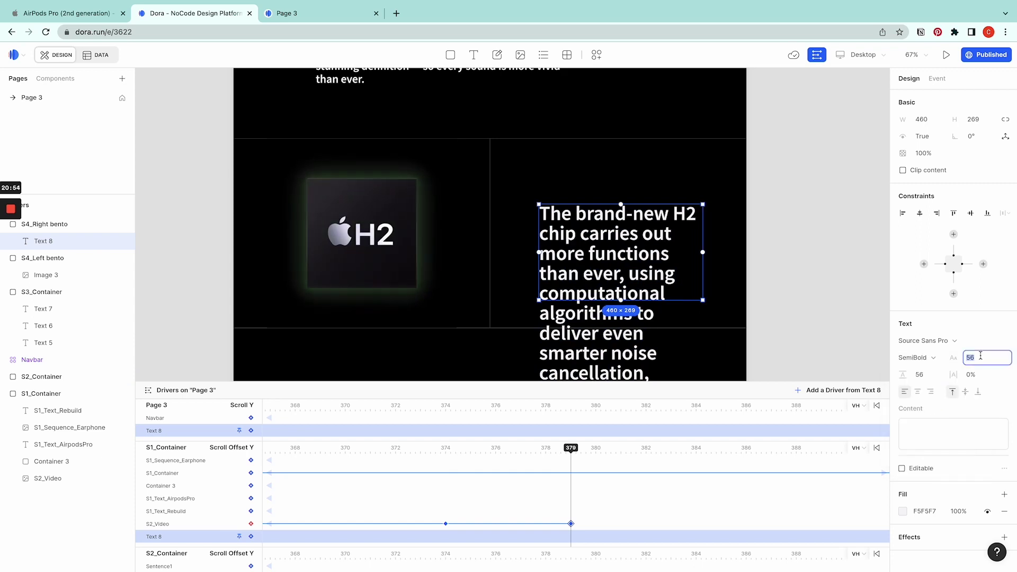
text(28)
key(Return)
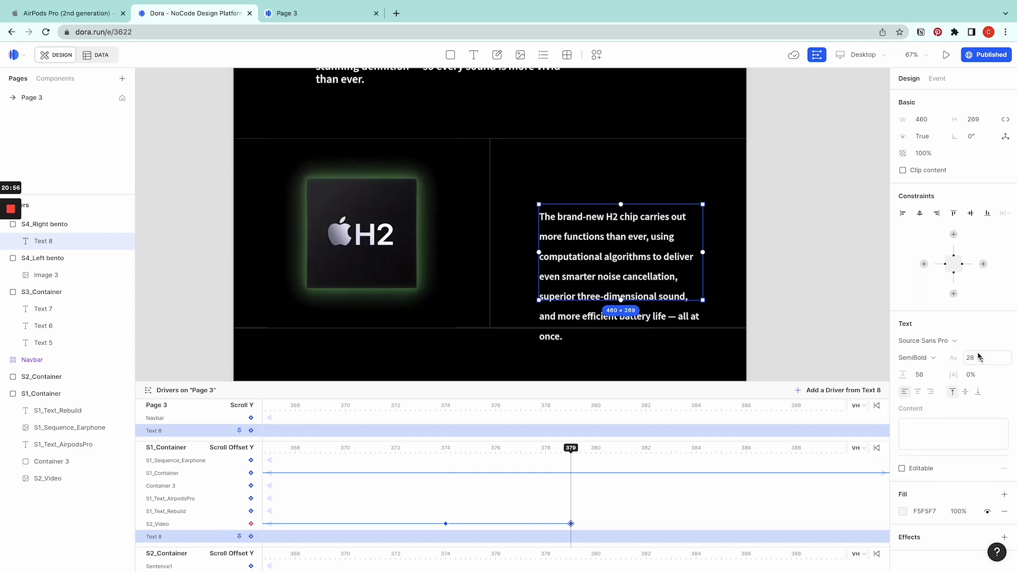
click(926, 375)
text(32)
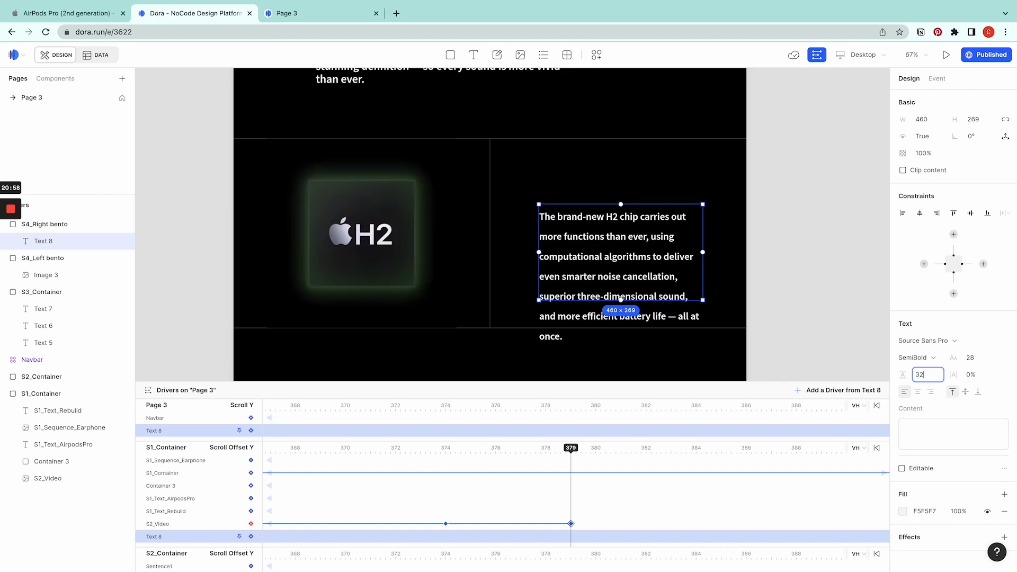
key(Return)
click(989, 119)
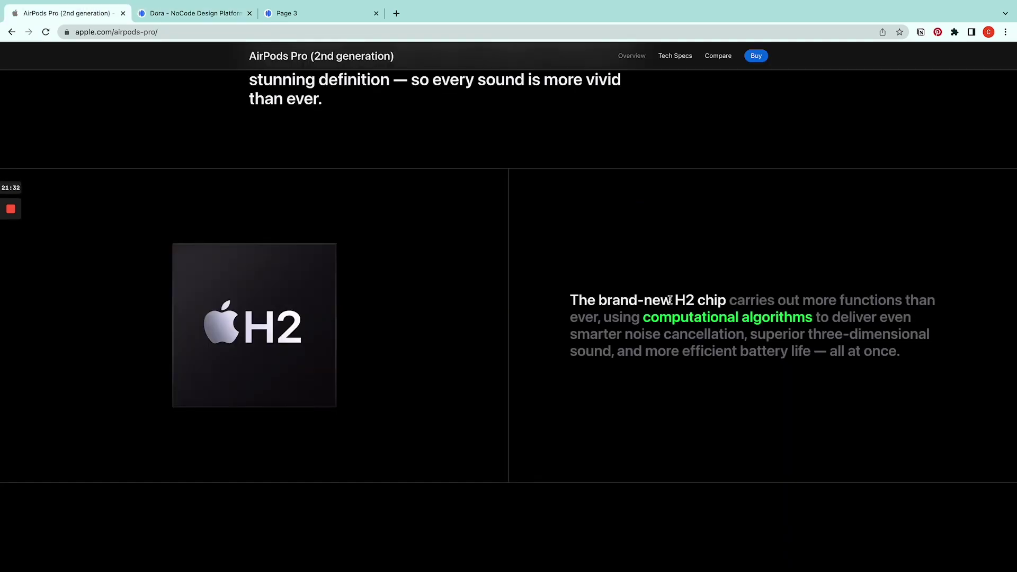
Change the H2 paragraph's fill colour to grey 86868B.
click(175, 16)
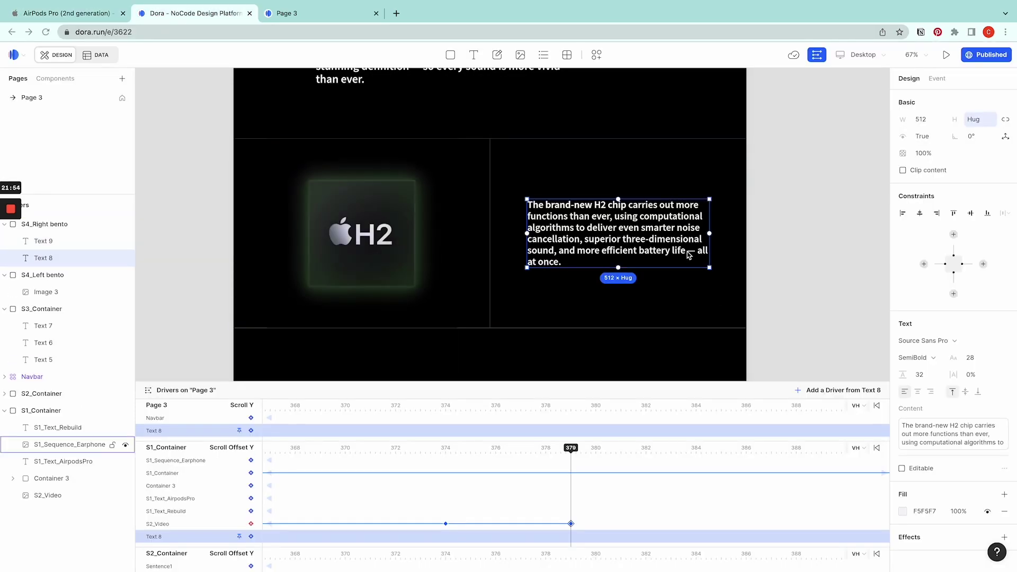
click(926, 516)
text(86868B)
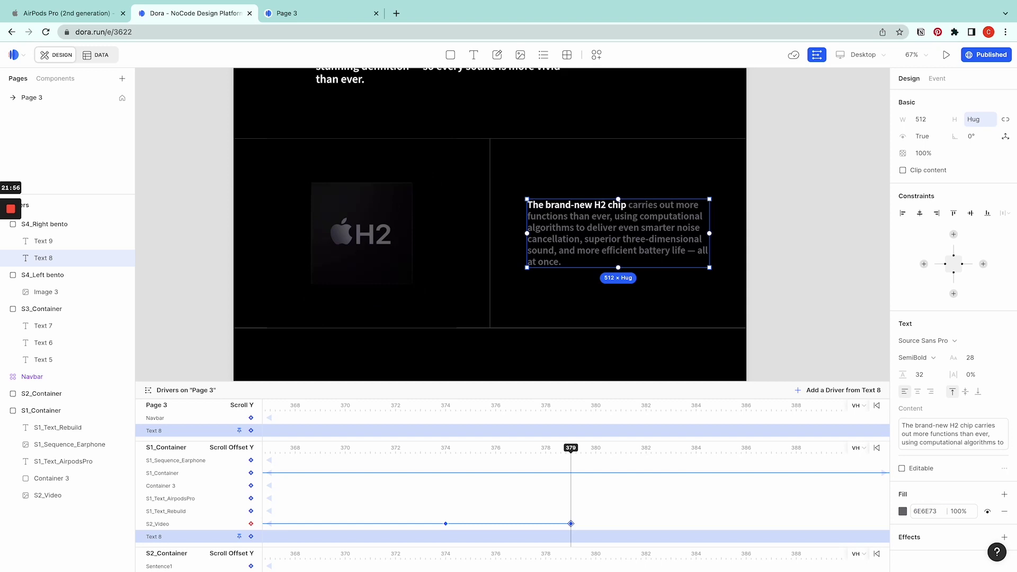
click(790, 288)
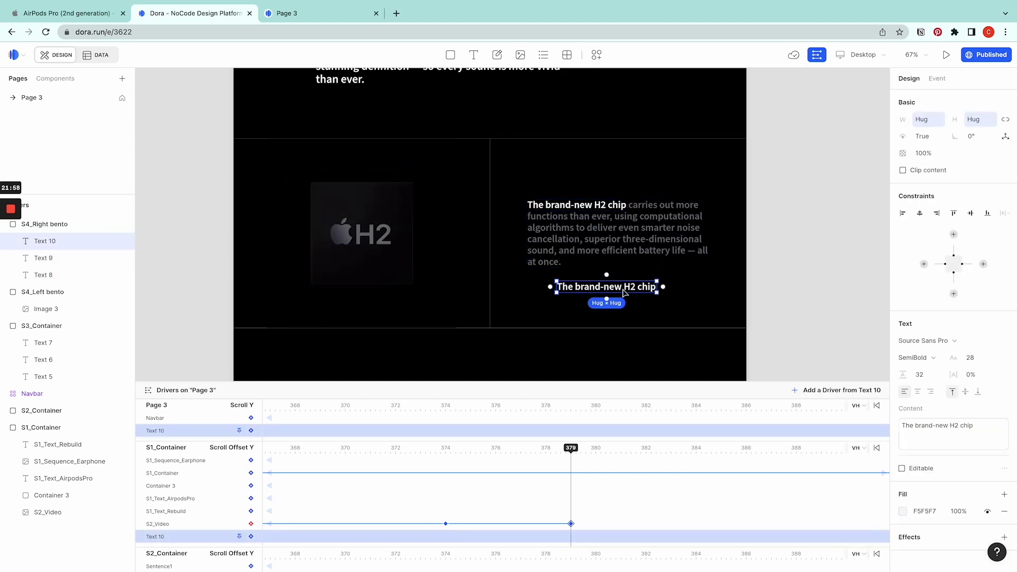
Add duplicate text layers for the highlighted phrases and lay green 00FF41 text over 'algorithms'.
click(517, 263)
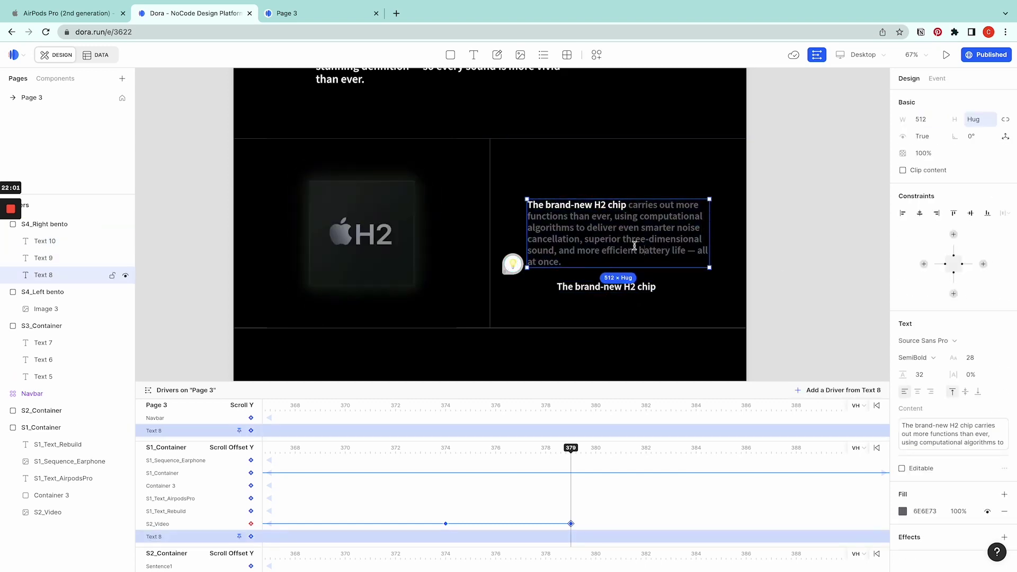
click(538, 288)
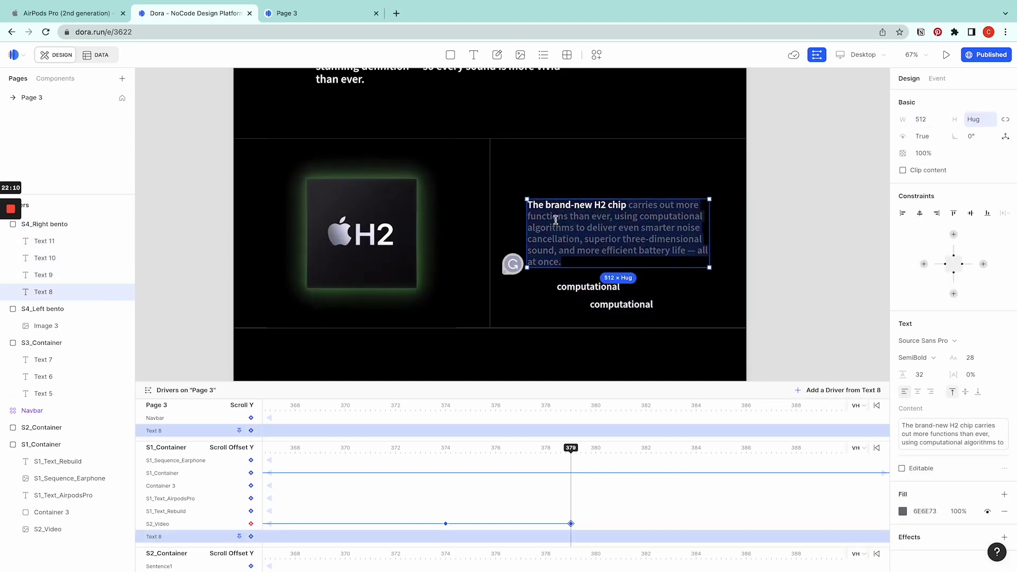
click(610, 302)
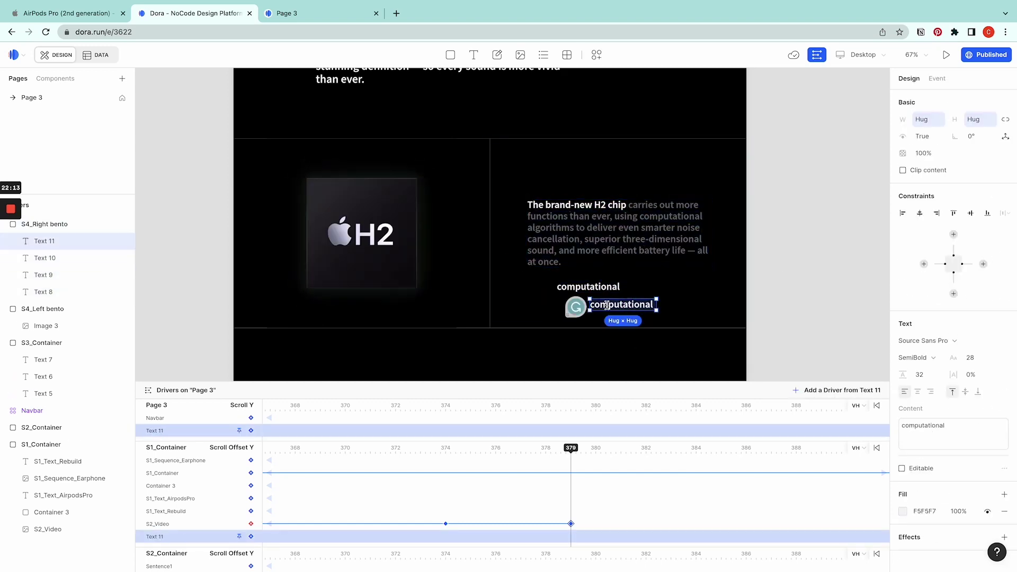
click(588, 287)
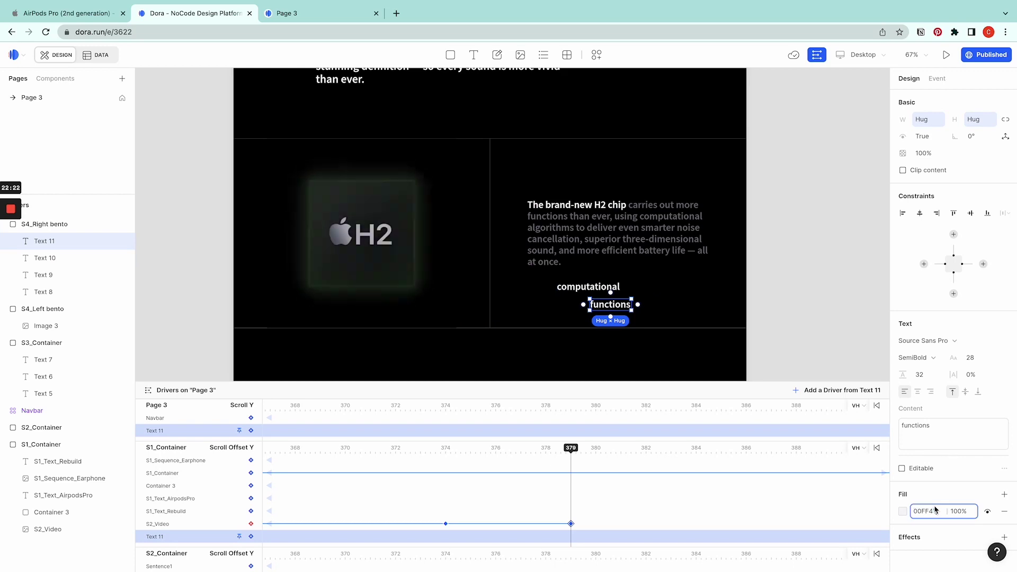
text(00FF41)
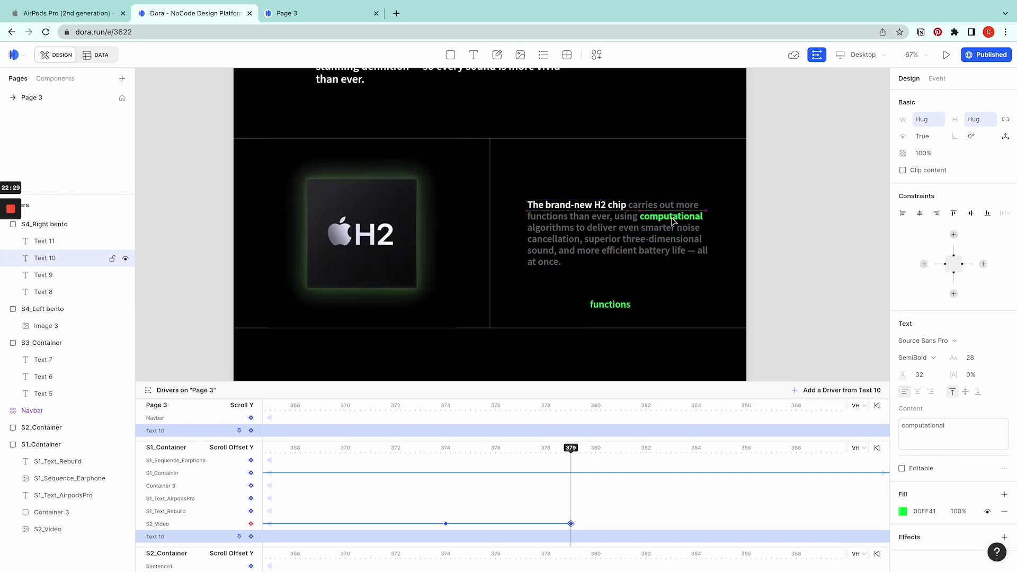
click(611, 305)
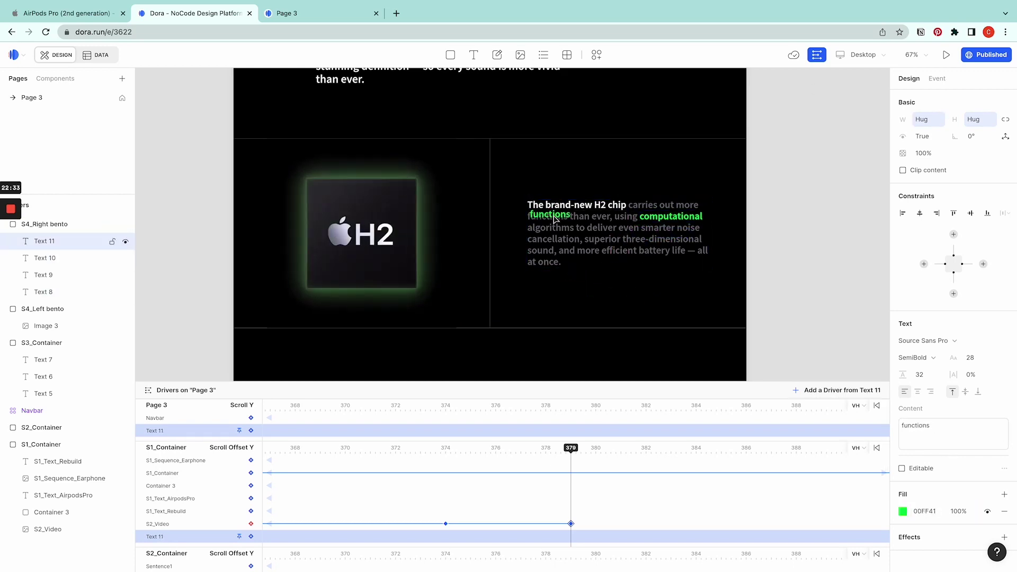
drag(550, 216, 551, 228)
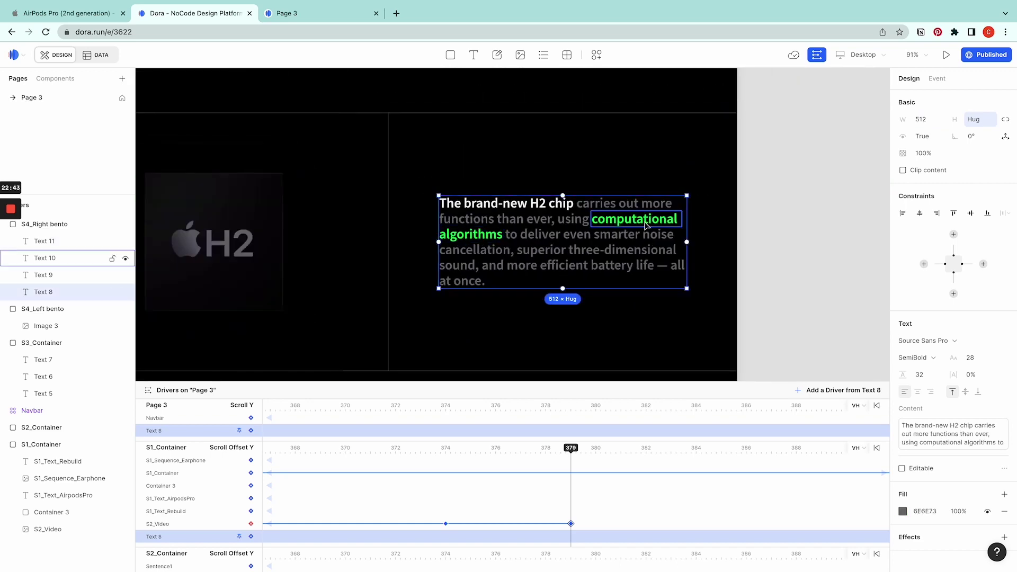
Group the four paragraph text layers into a container and centre it vertically in the bento.
shift+click(58, 290)
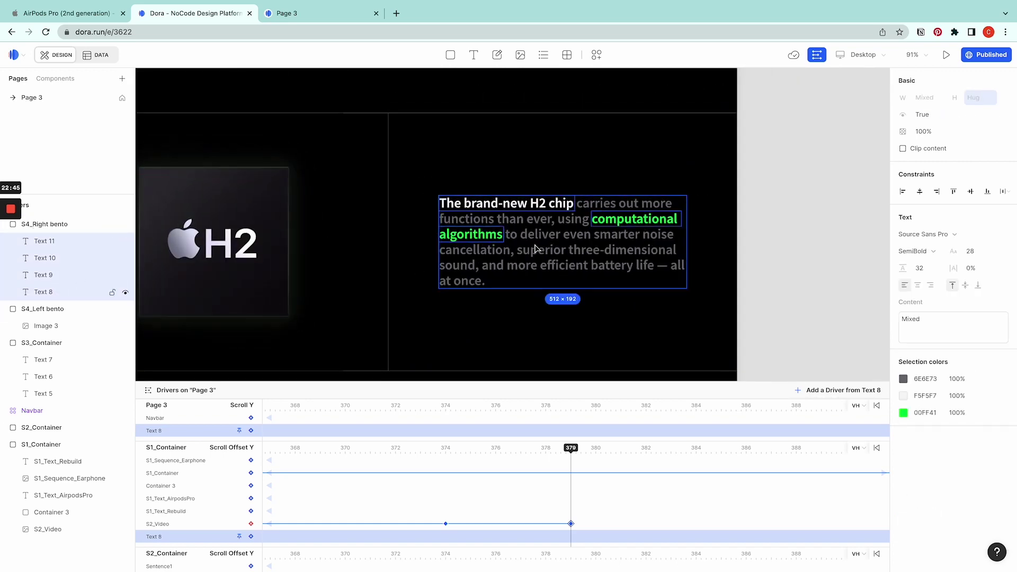
right_click(553, 237)
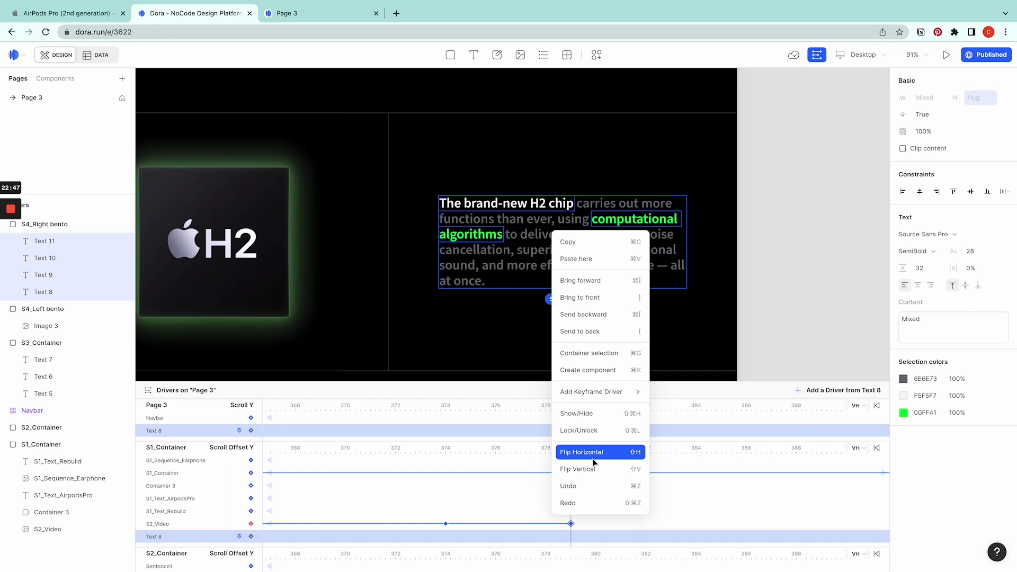
click(589, 354)
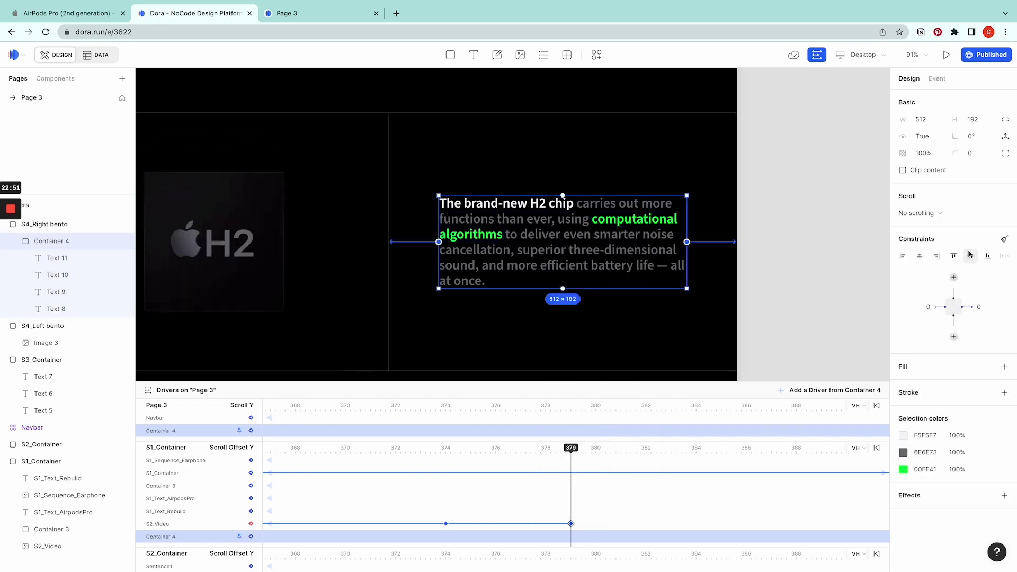
click(972, 258)
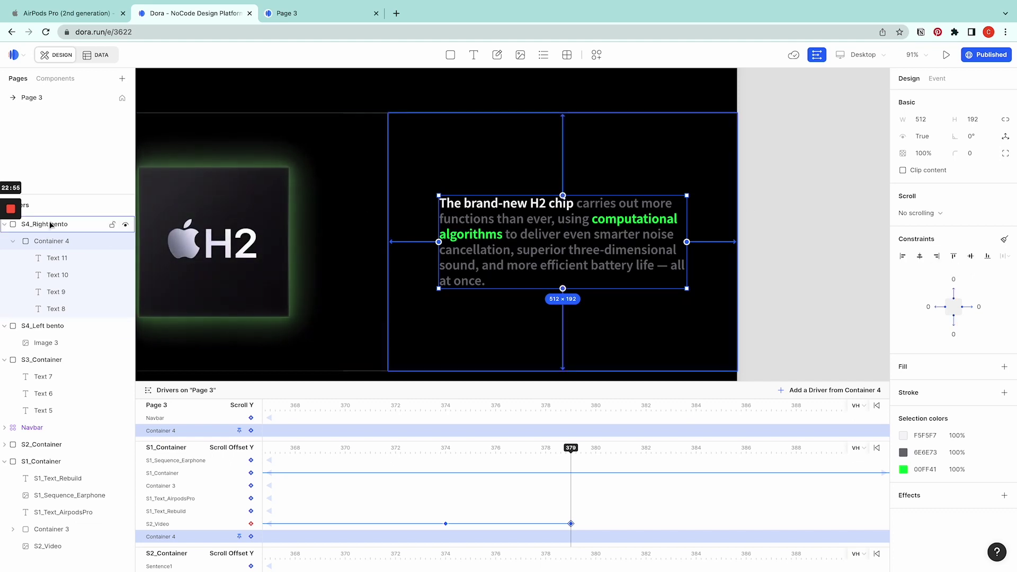
Wrap the left H2 chip bento and right text bento in a new container named S4_Container.
scroll(518, 204, down, 5)
click(734, 173)
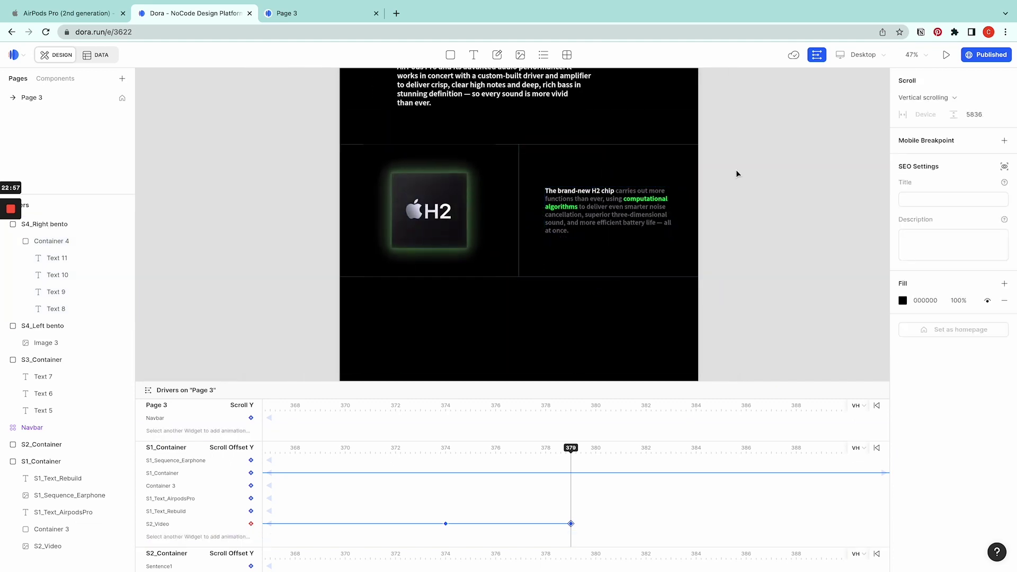
click(409, 166)
click(547, 164)
click(445, 162)
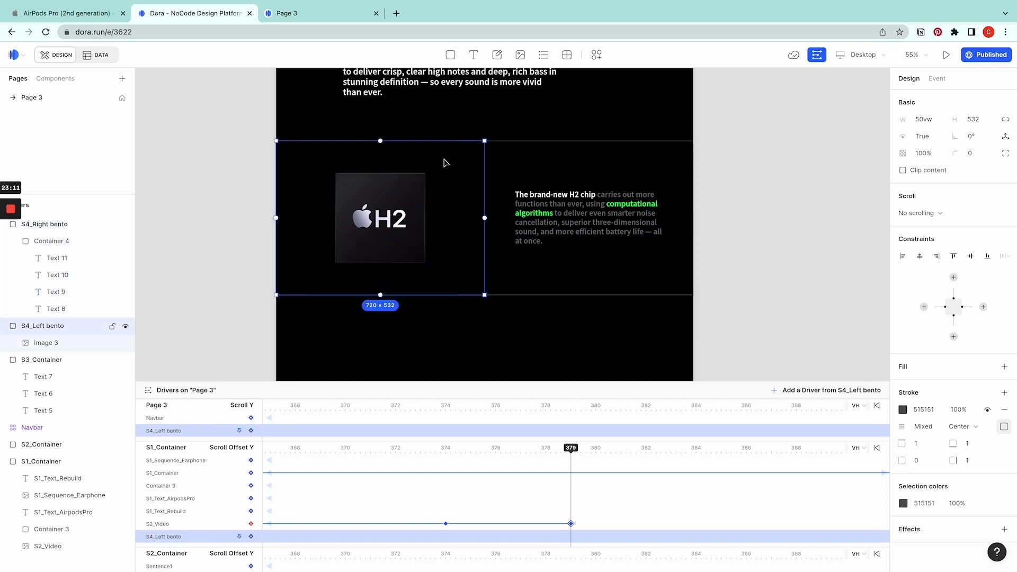
click(610, 164)
click(462, 161)
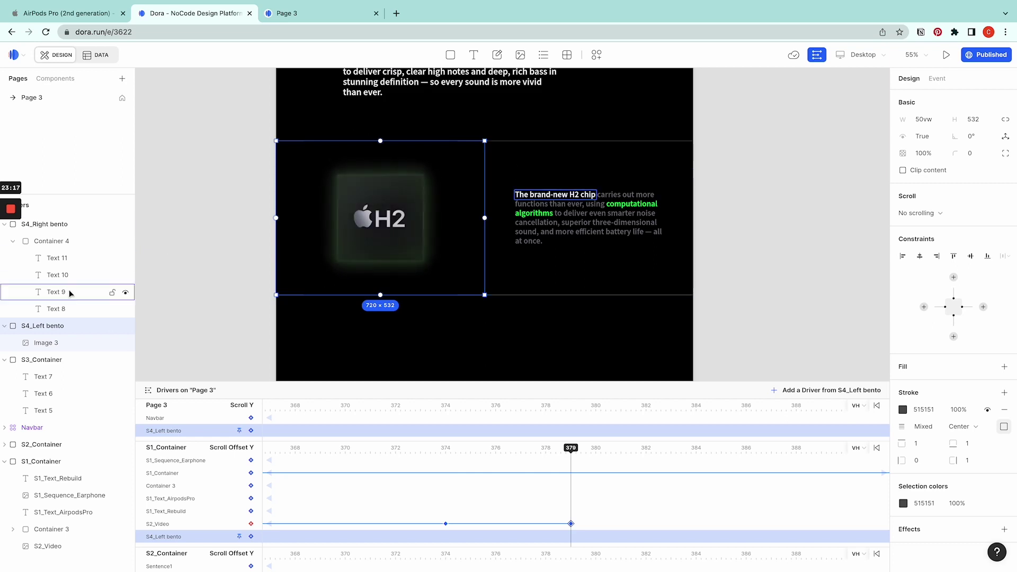
shift+click(57, 224)
right_click(400, 196)
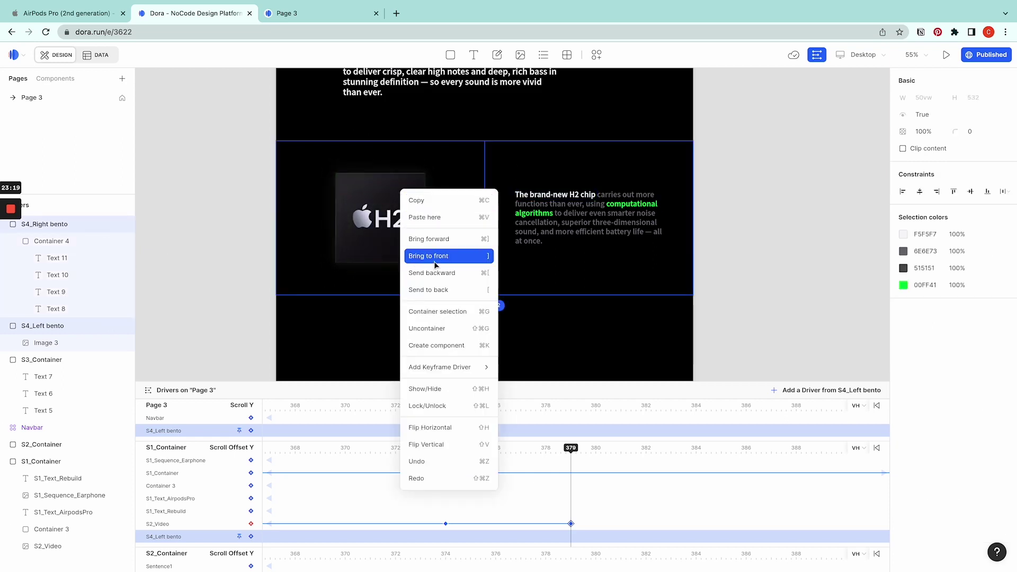
click(437, 311)
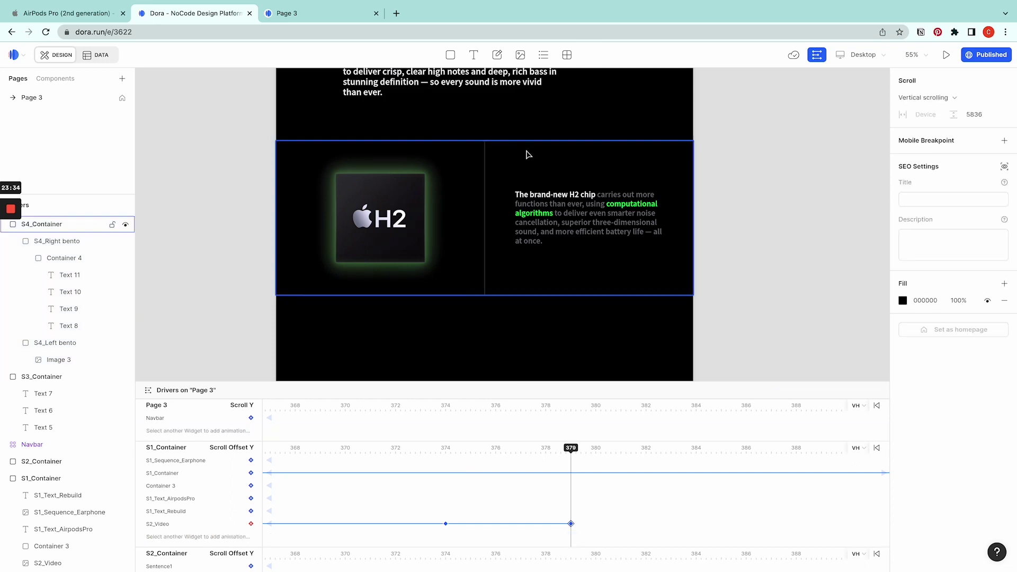
click(491, 141)
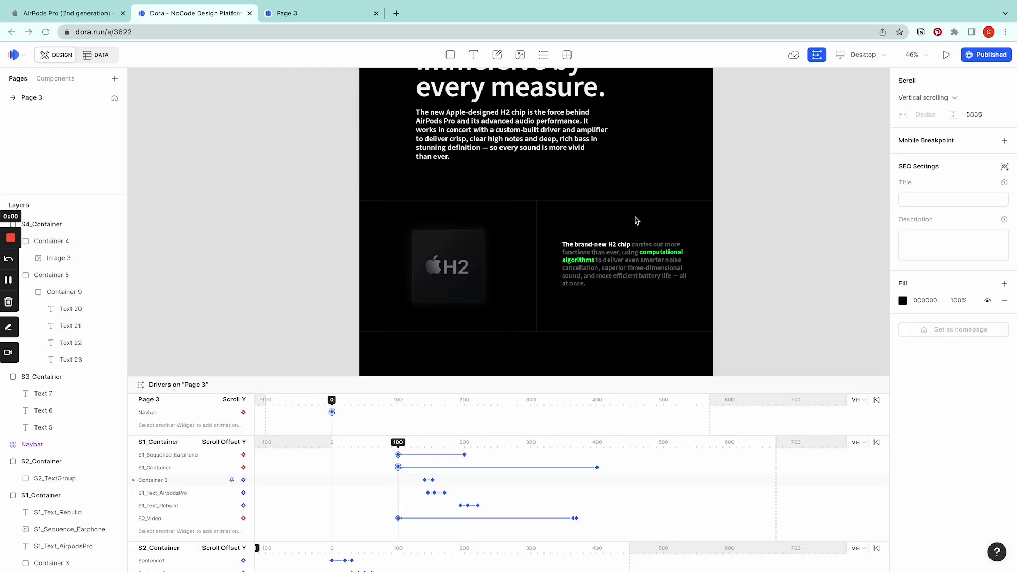
Anchor S4_Container's top to the paragraph above with 150 px spacing.
click(592, 211)
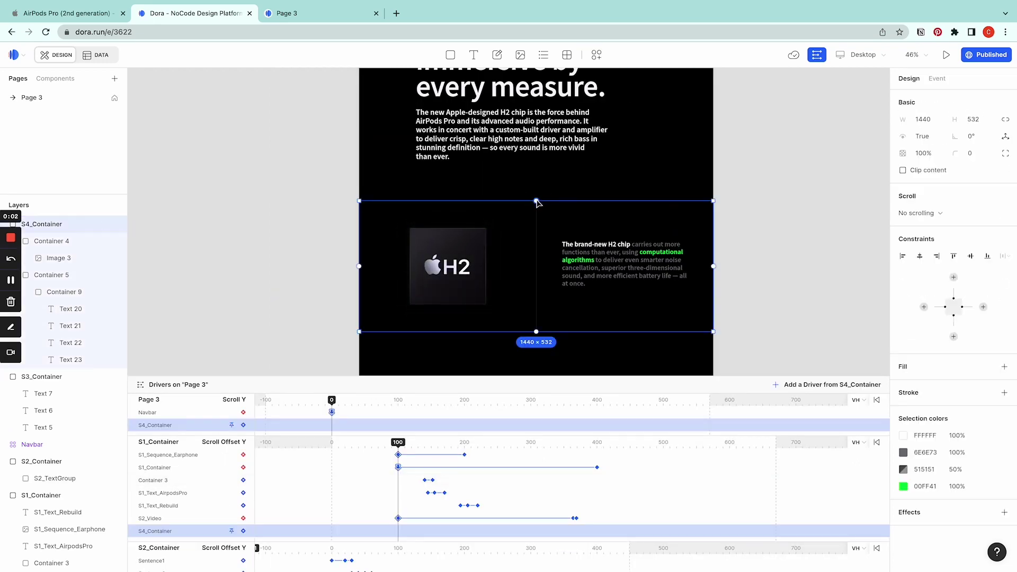
drag(536, 201, 537, 166)
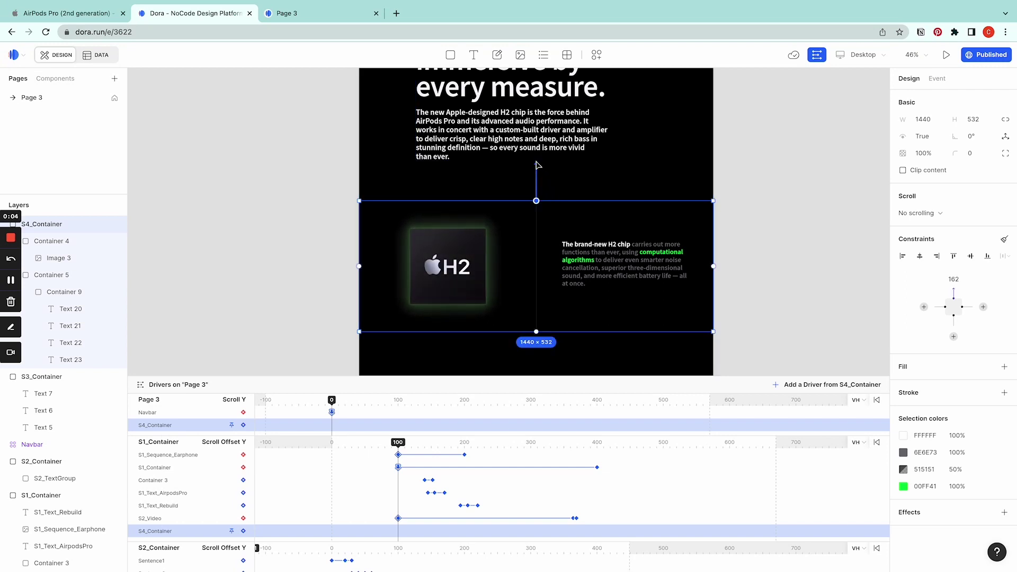
click(961, 277)
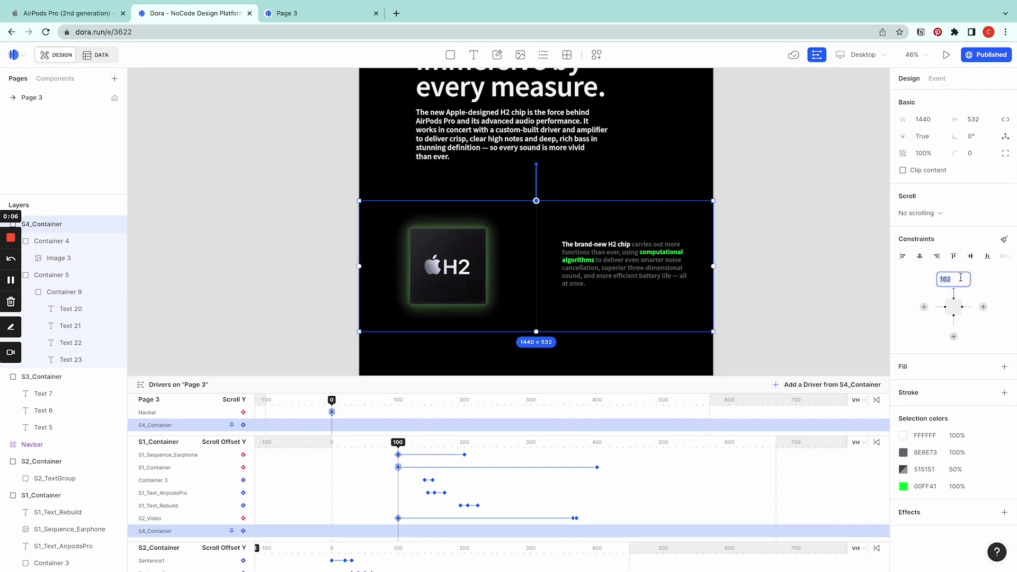
key(Return)
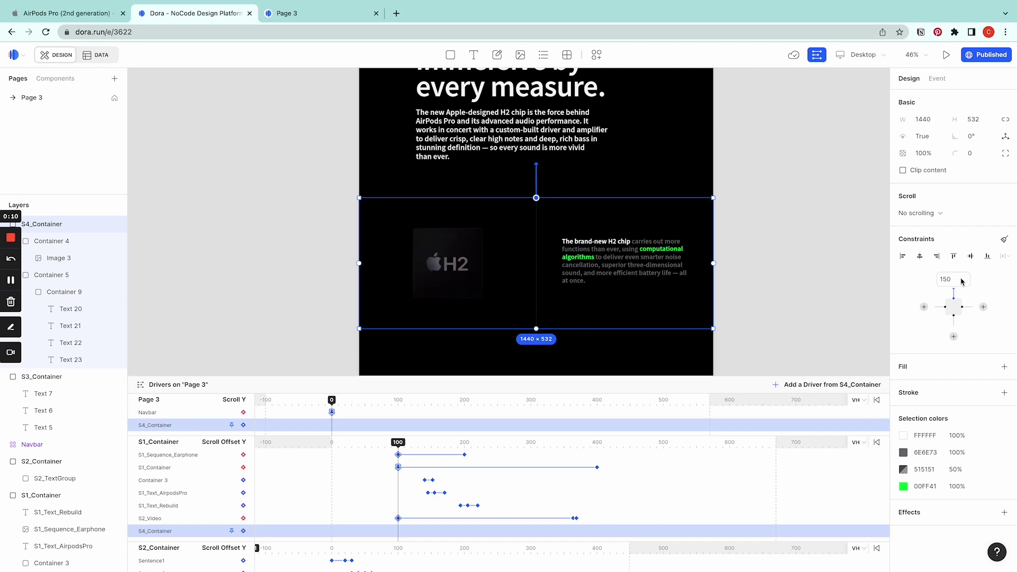
Constrain S4_Container to both side edges and set its width to Fill.
click(919, 258)
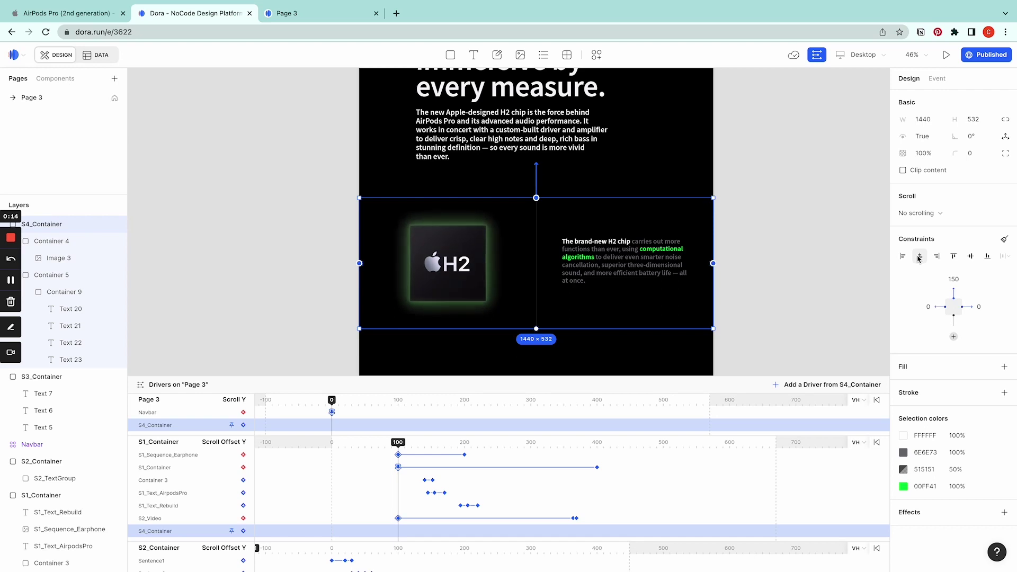
click(923, 120)
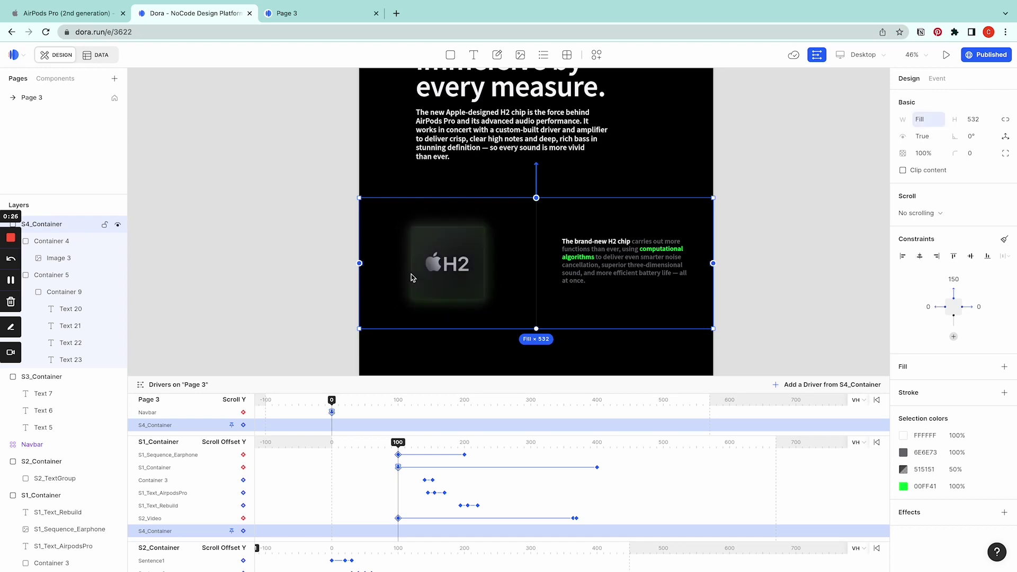
scroll(447, 320, up, 5)
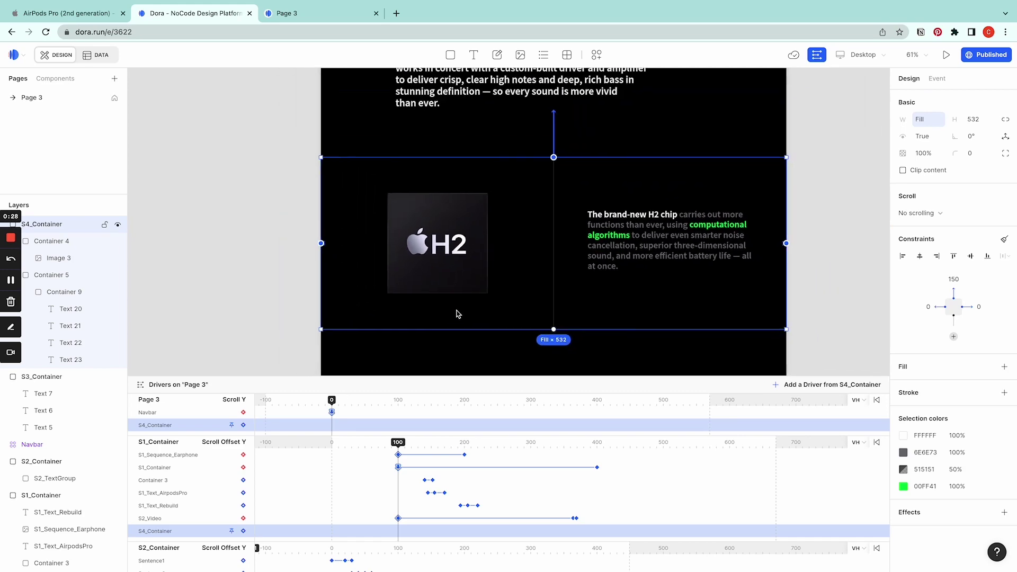
click(777, 256)
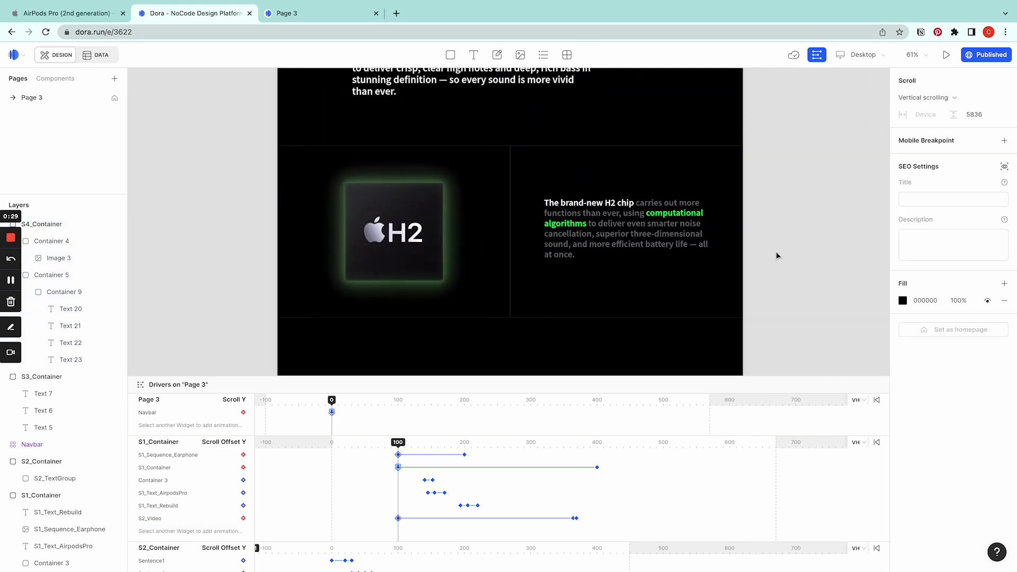
click(725, 273)
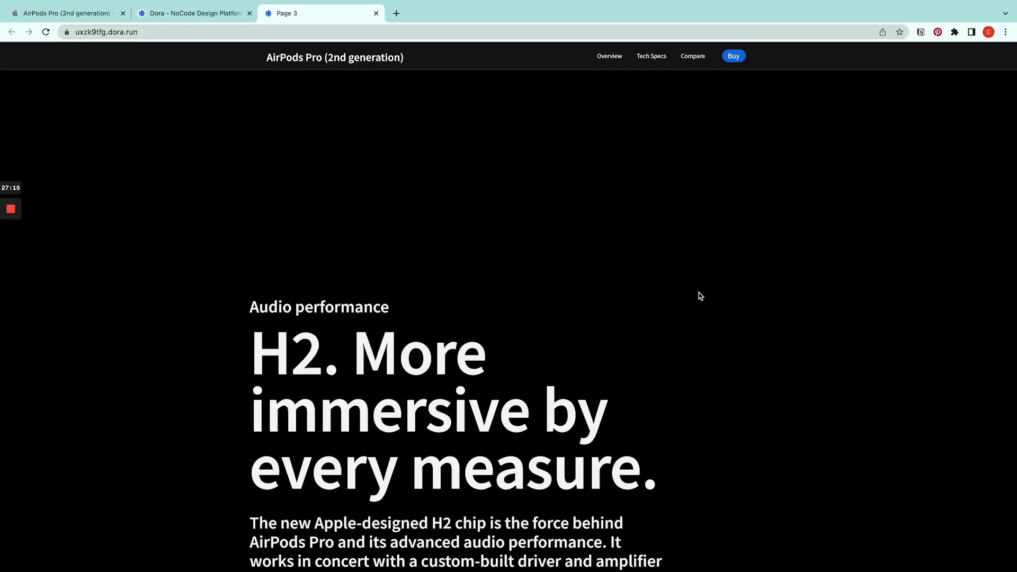
Scroll the published page to the H2 section, exit full screen and narrow the window to test reflow.
scroll(699, 295, down, 7)
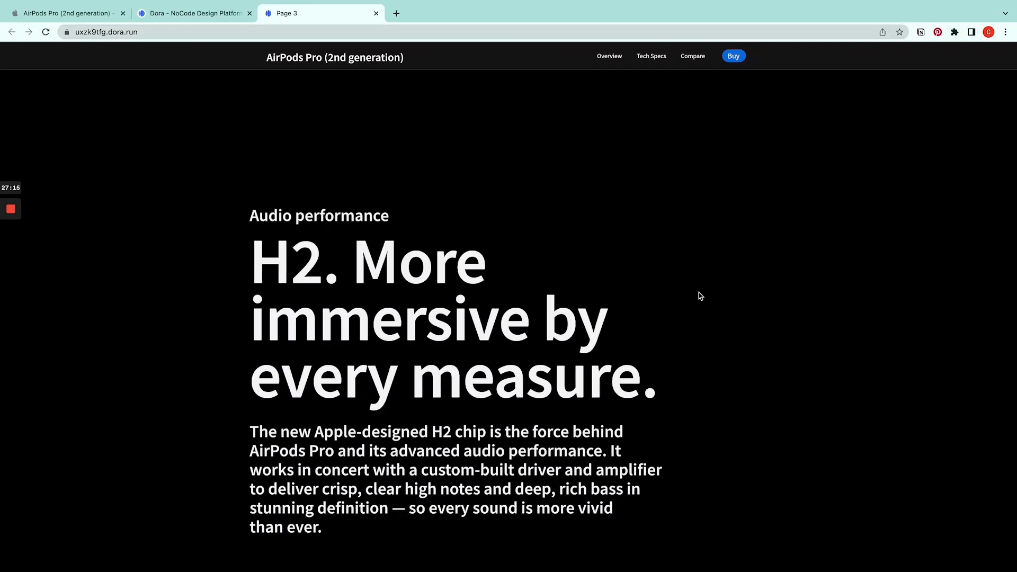
scroll(699, 295, down, 3)
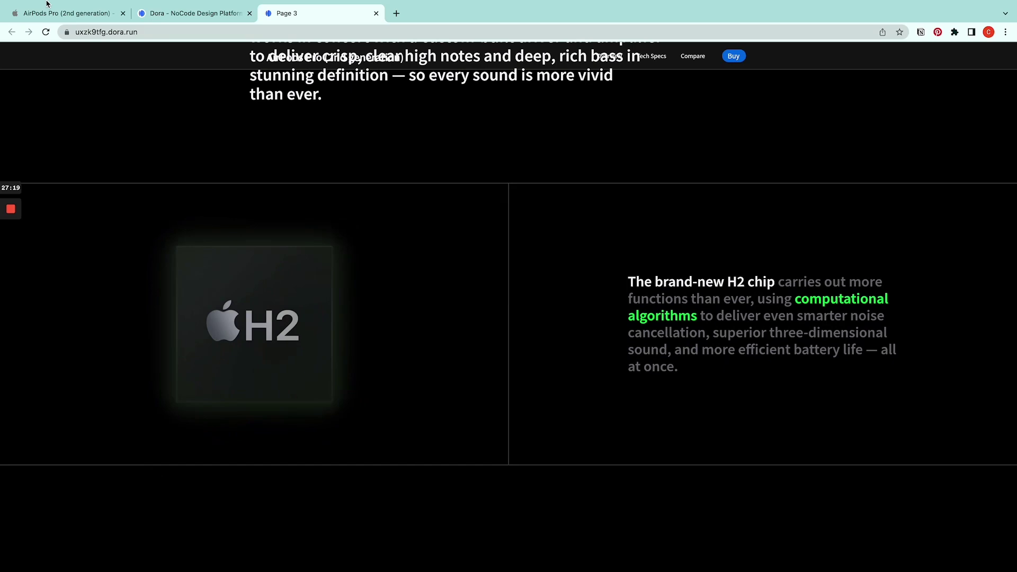
key(ctrl+super+f)
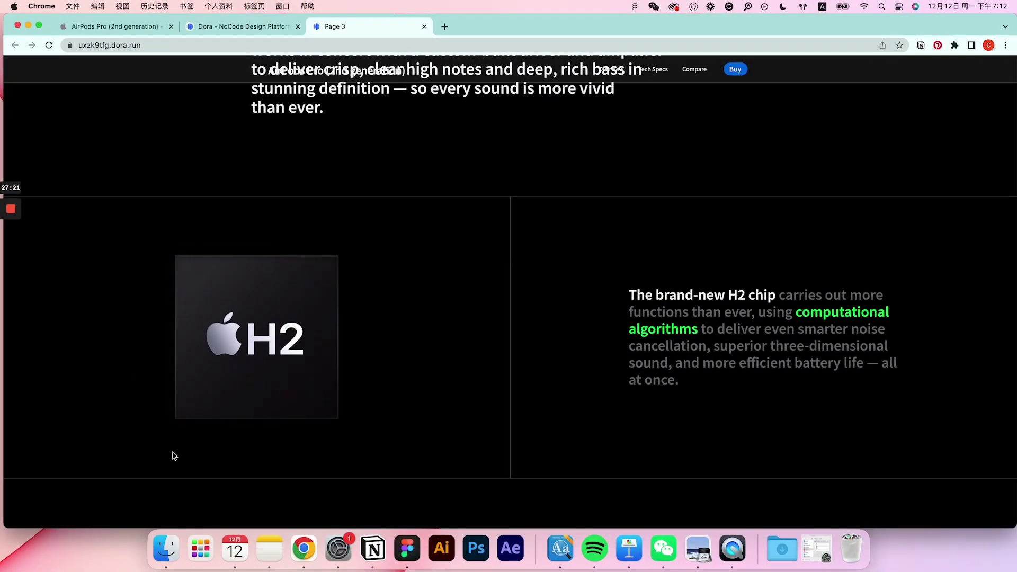
drag(12, 520, 52, 521)
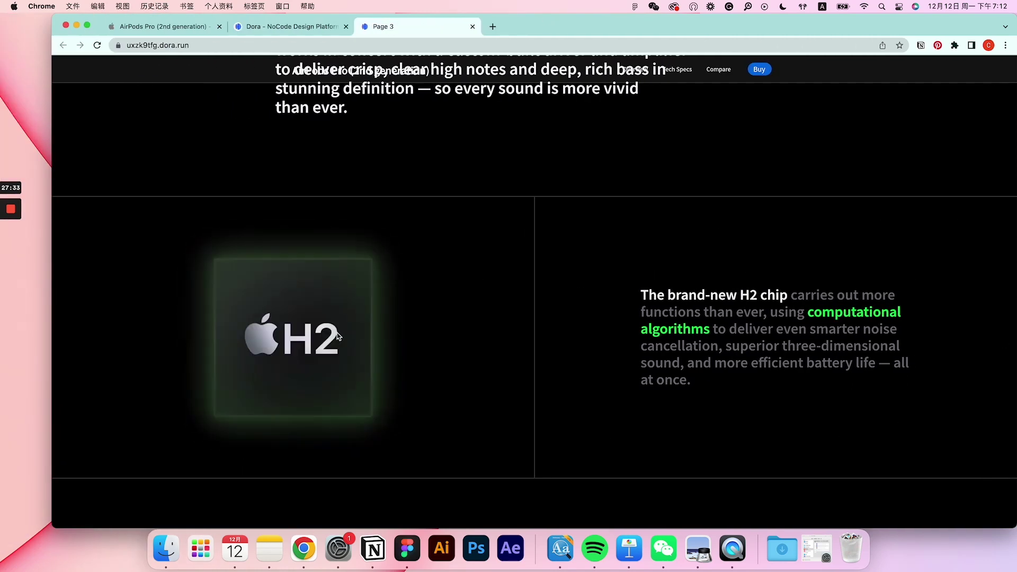
Dismiss the Publish popover in Dora and scroll the canvas up to the Audio performance headline.
click(274, 21)
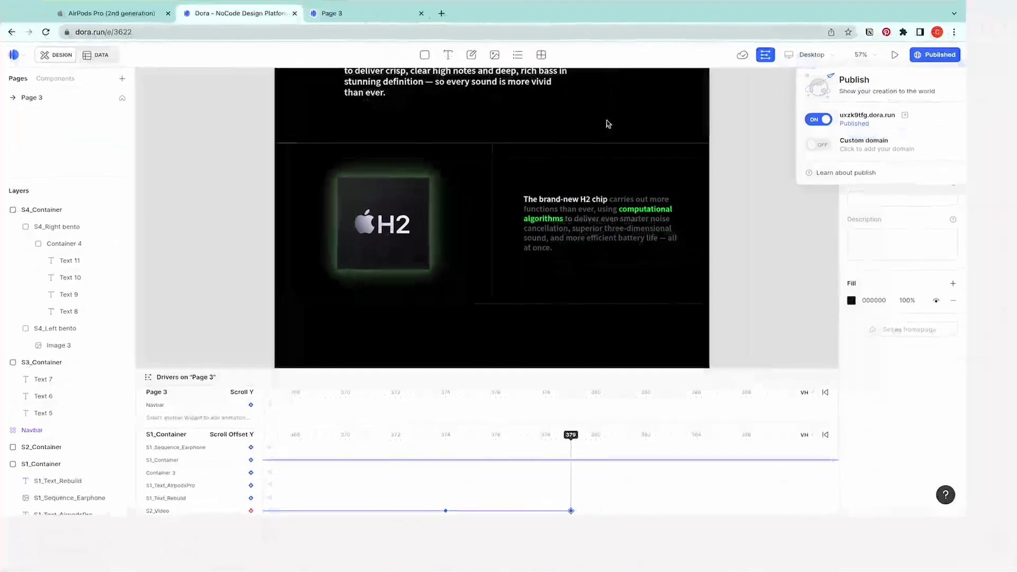
click(770, 214)
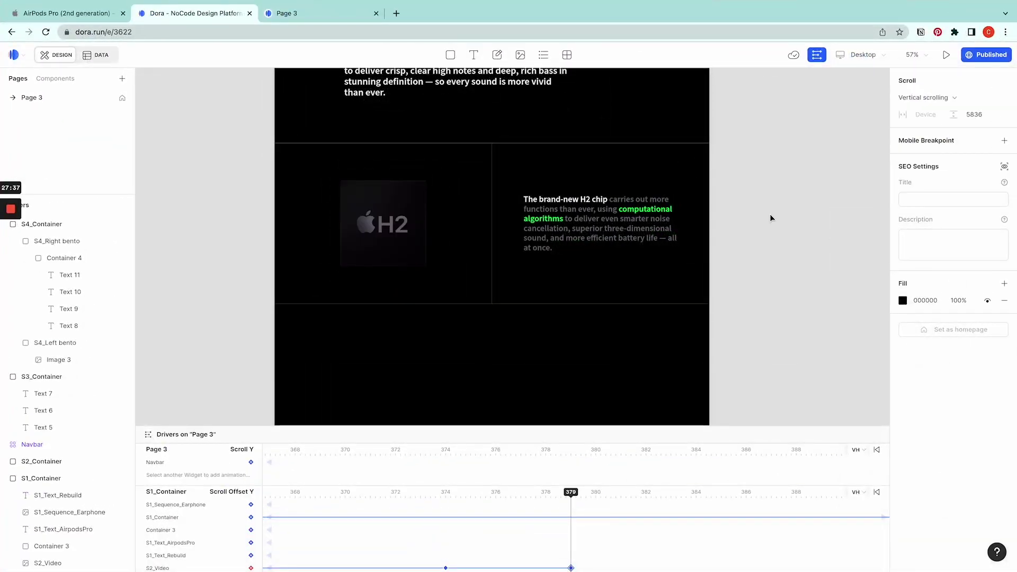
scroll(762, 234, up, 3)
scroll(762, 234, up, 2)
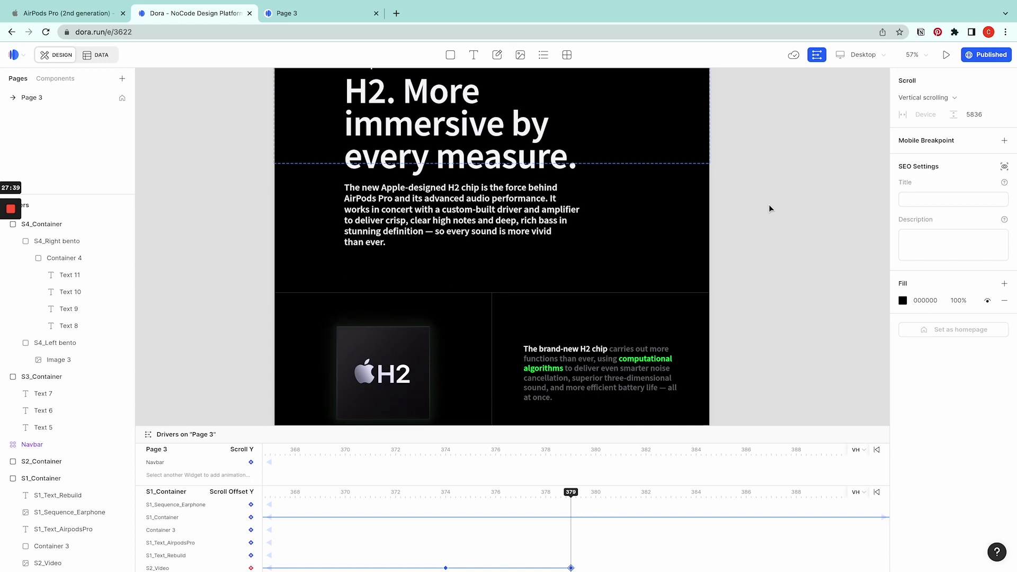
scroll(761, 196, up, 1)
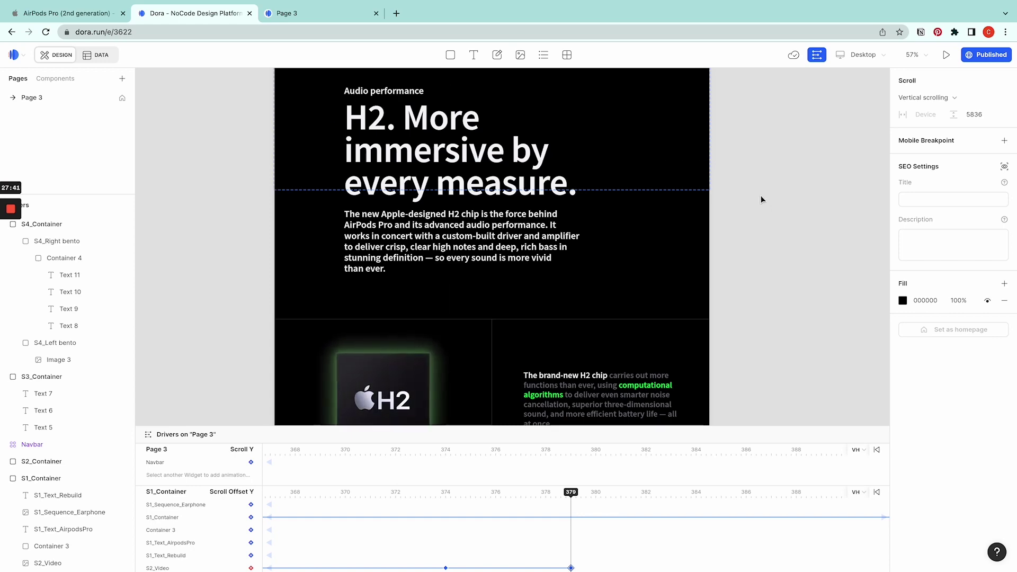